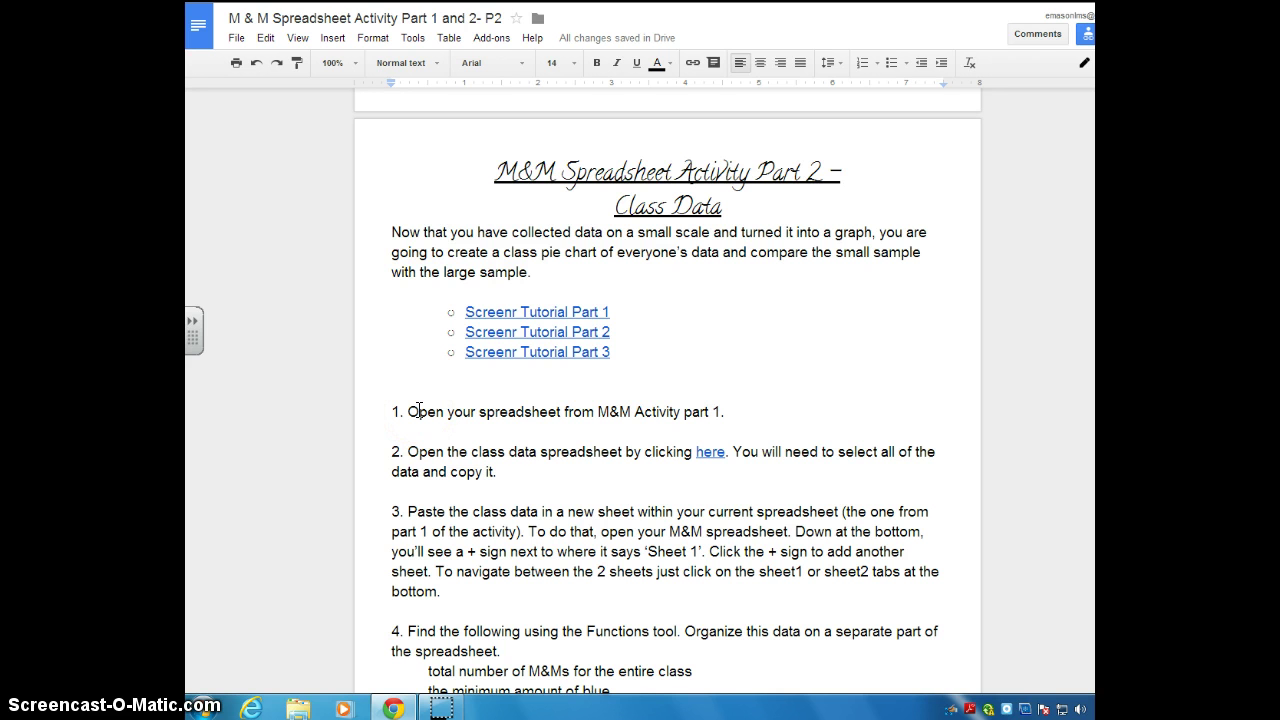
Step: Highlight instruction step 1 about opening the part 1 spreadsheet, then start a new browser tab
{"action": "left_click_drag", "start_coordinate": [407, 411], "coordinate": [735, 414]}
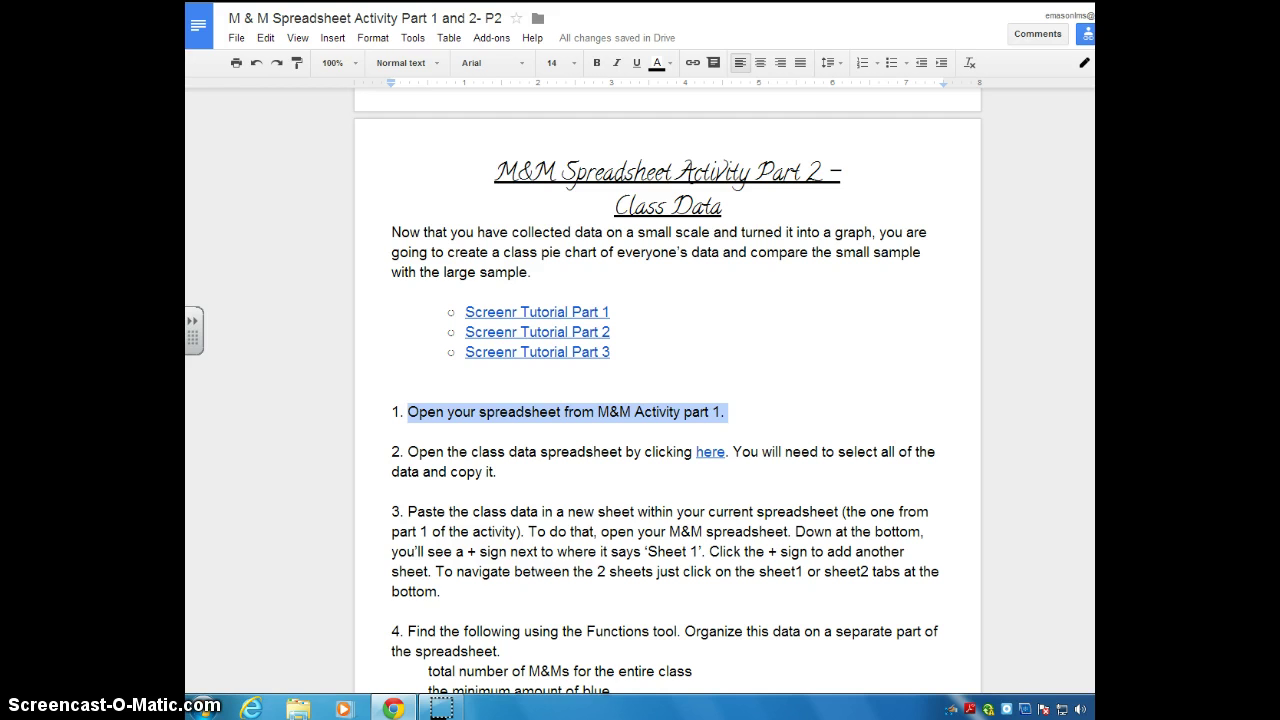
{"action": "key", "text": "ctrl+t"}
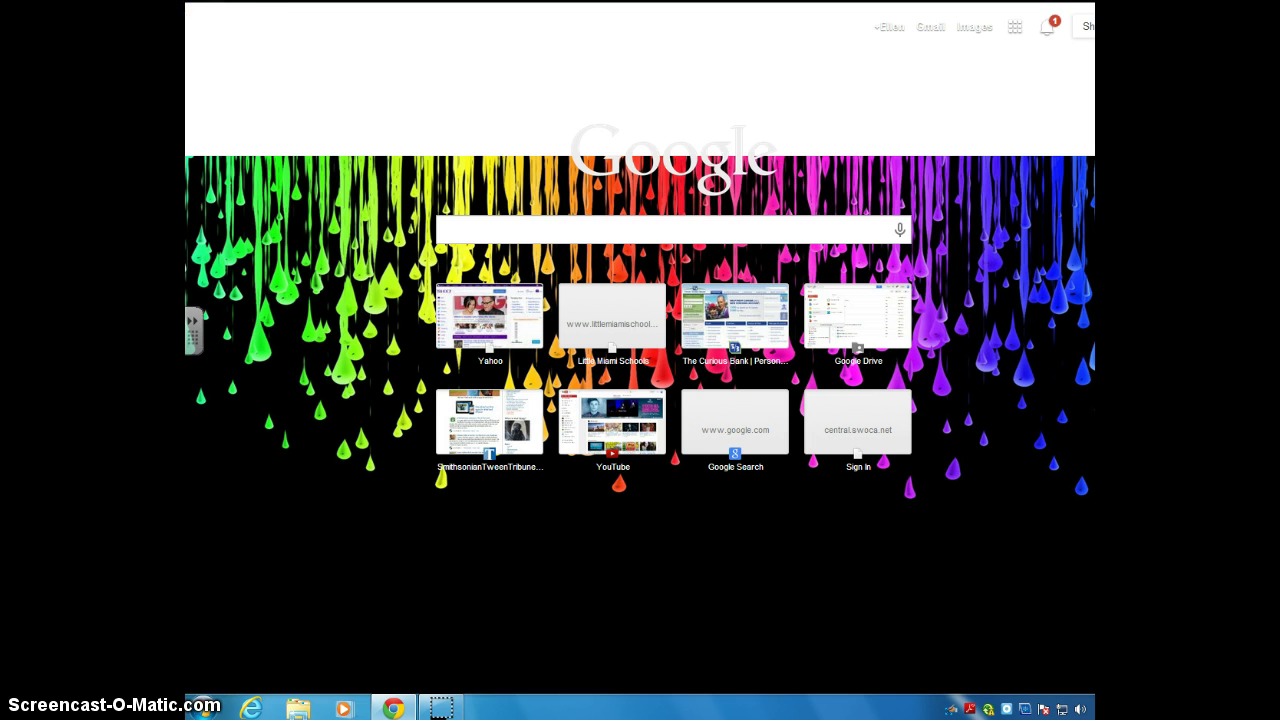
Step: Open M&M Spreadsheet Activity from Google Drive and return to the instructions document
{"action": "left_click", "coordinate": [272, 1]}
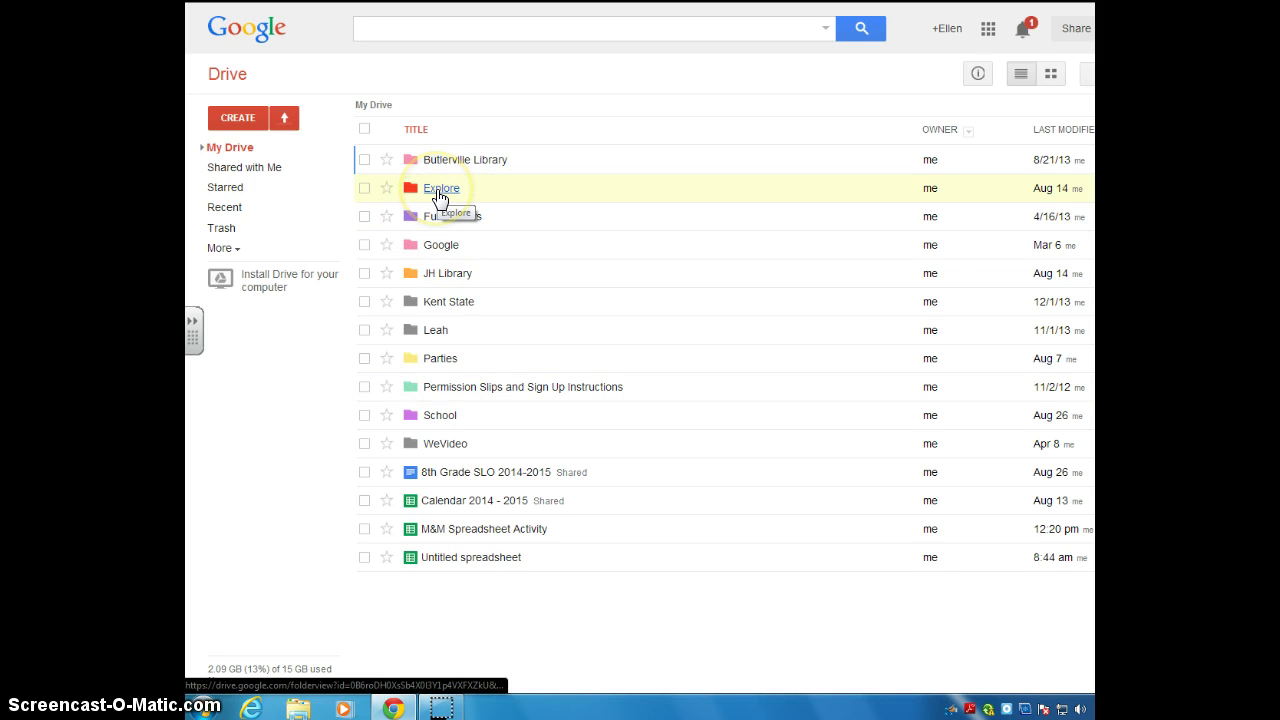
{"action": "left_click", "coordinate": [486, 529]}
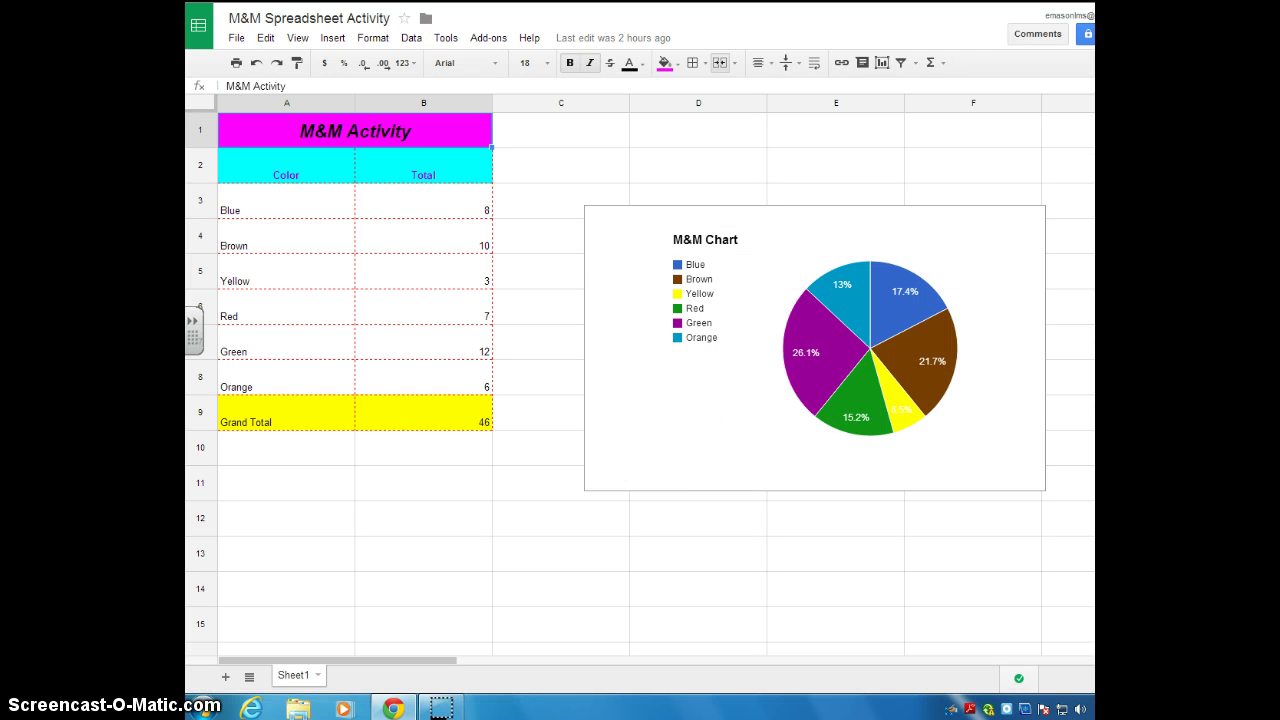
{"action": "key", "text": "ctrl+Tab"}
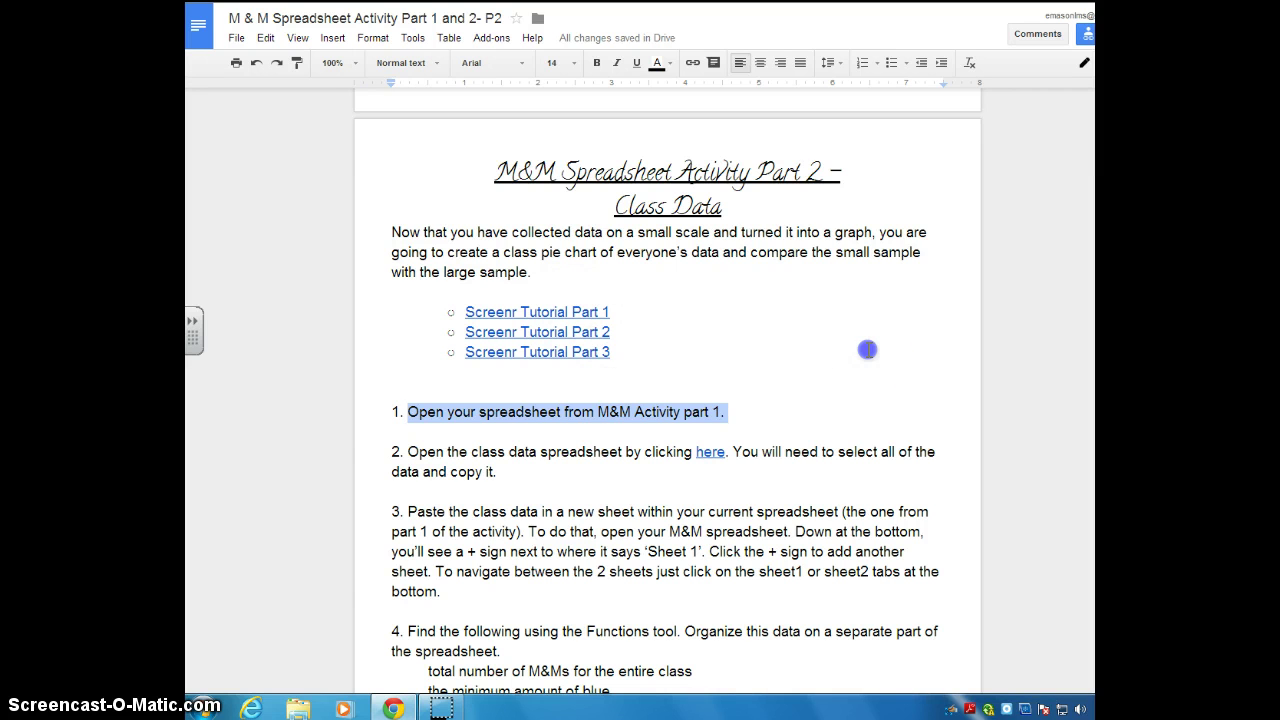
Step: Follow step 2's 'here' link to open the M&M Spreadsheet Class Data P2 spreadsheet
{"action": "left_click", "coordinate": [867, 349]}
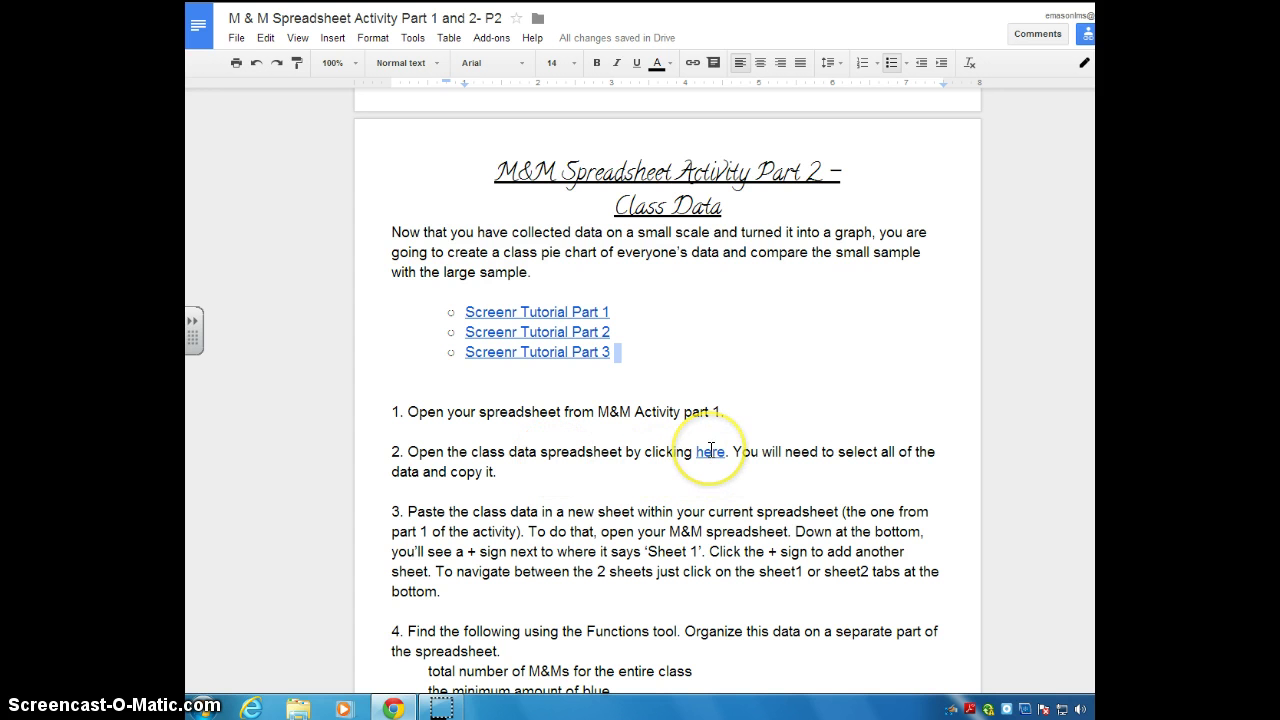
{"action": "left_click", "coordinate": [710, 451]}
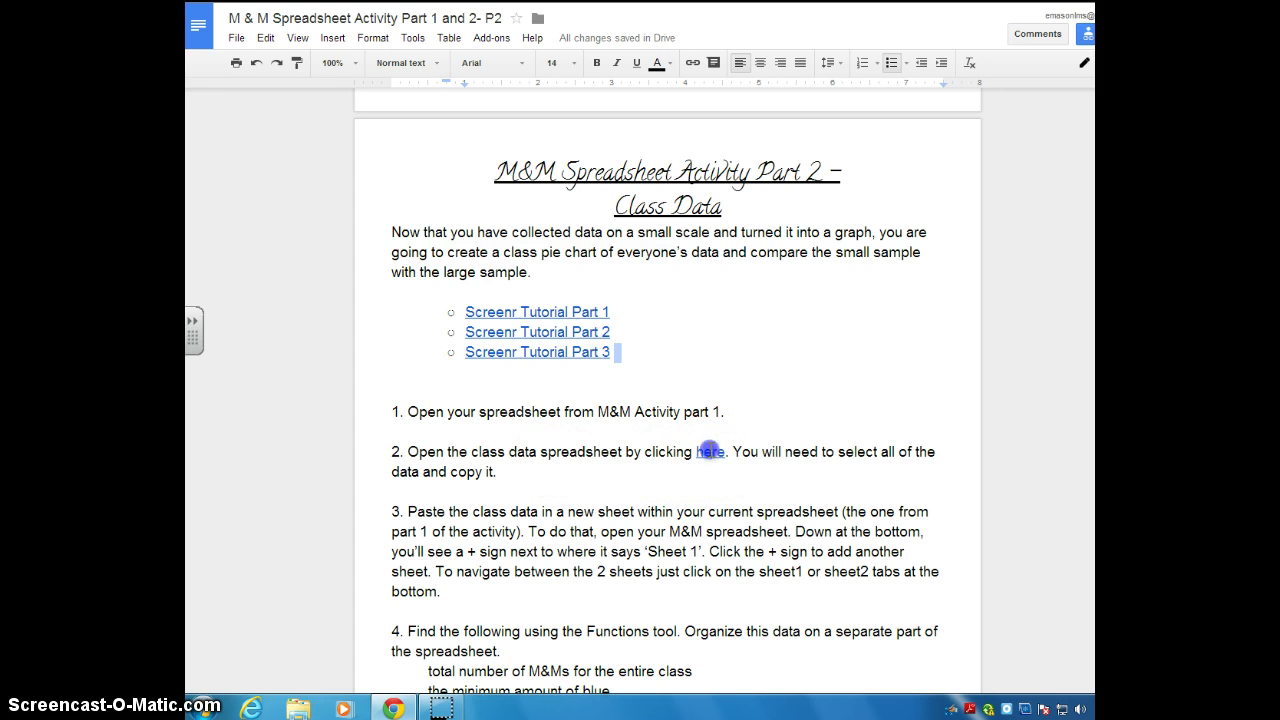
{"action": "left_click", "coordinate": [705, 478]}
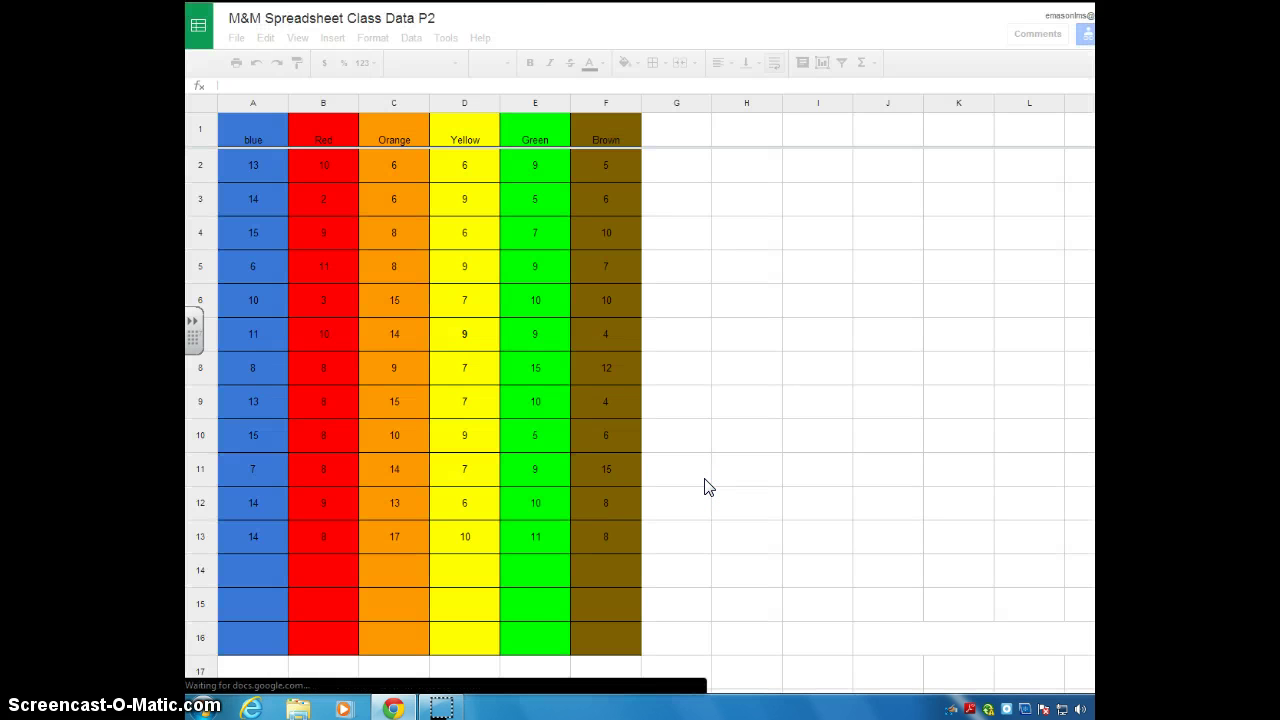
Step: Select the class data table A1:F13 in the Class Data P2 spreadsheet for copying
{"action": "left_click", "coordinate": [720, 460]}
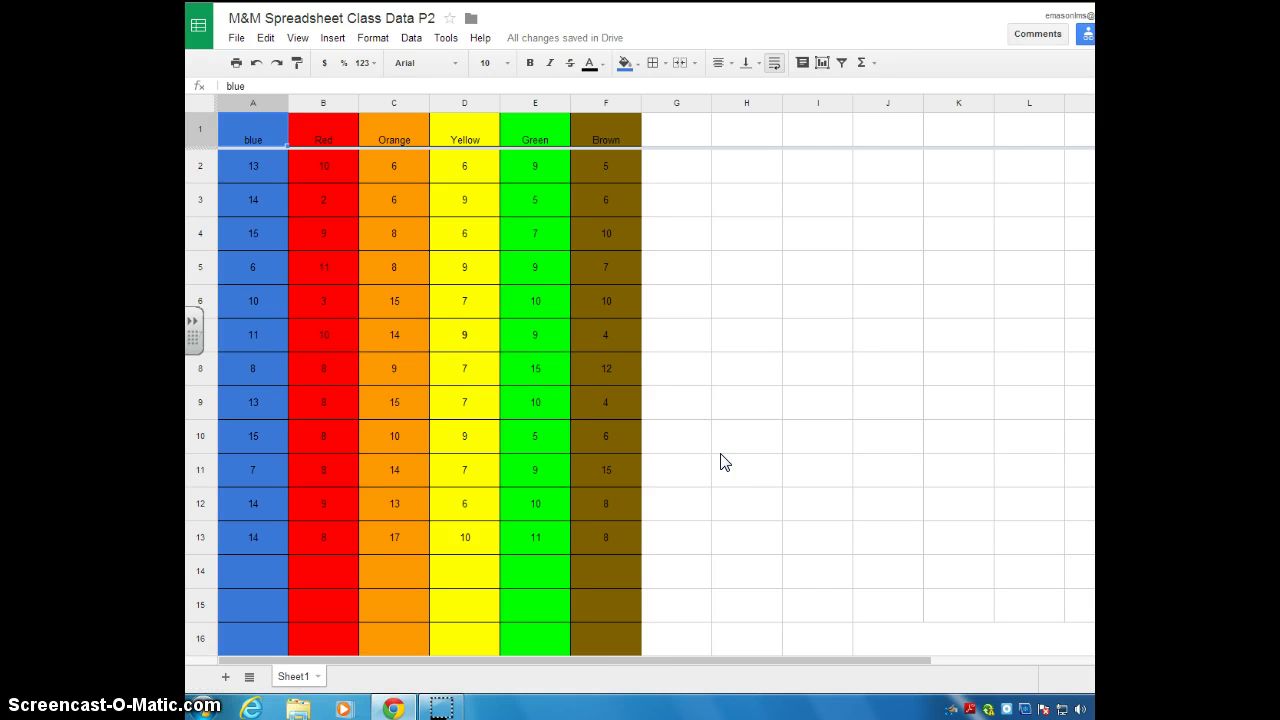
{"action": "left_click", "coordinate": [489, 340]}
{"action": "left_click", "coordinate": [560, 457]}
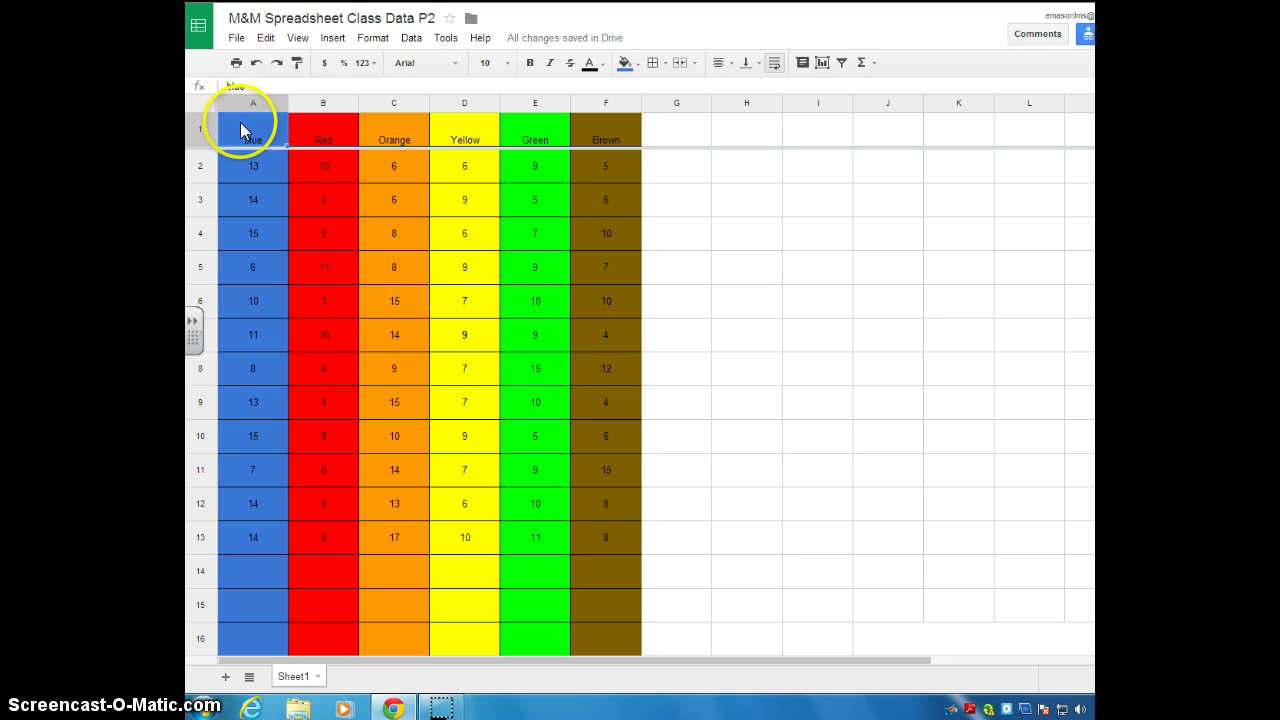
{"action": "mouse_move", "coordinate": [250, 137]}
{"action": "left_mouse_down"}
{"action": "mouse_move", "coordinate": [363, 171]}
{"action": "mouse_move", "coordinate": [474, 260]}
{"action": "mouse_move", "coordinate": [600, 480]}
{"action": "mouse_move", "coordinate": [605, 541]}
{"action": "left_mouse_up"}
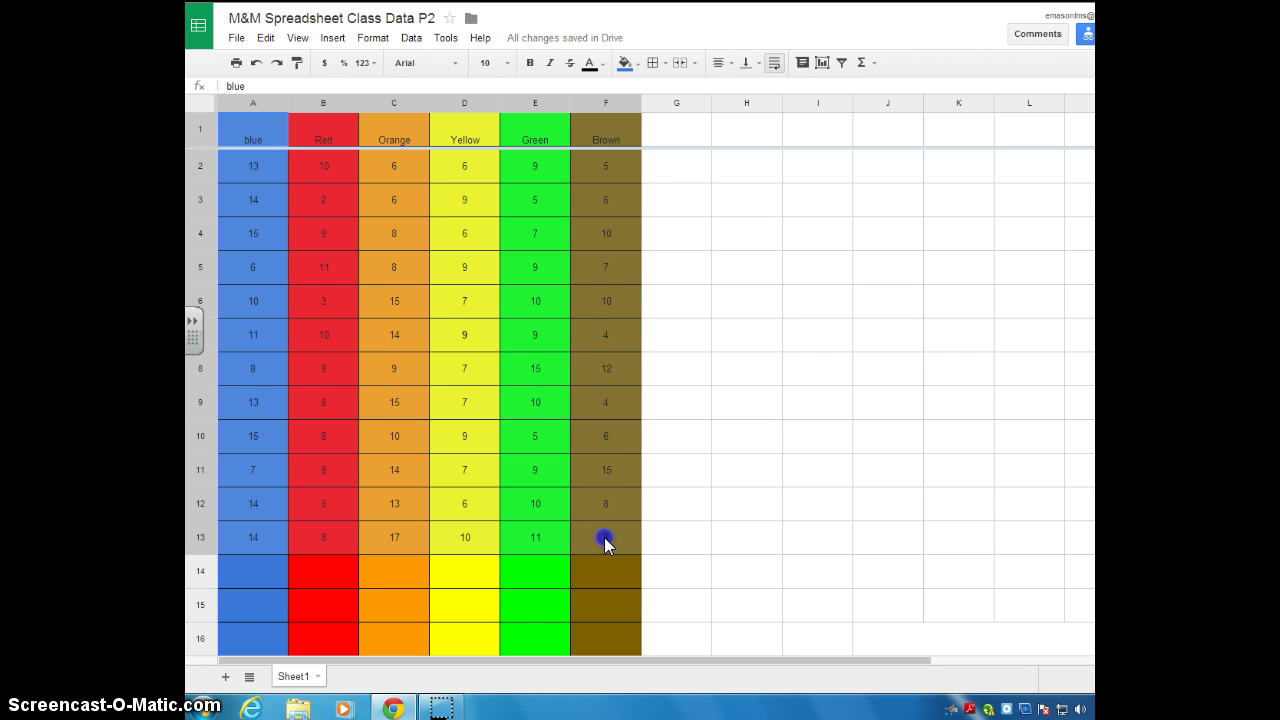
{"action": "left_click_drag", "start_coordinate": [605, 541], "coordinate": [603, 544]}
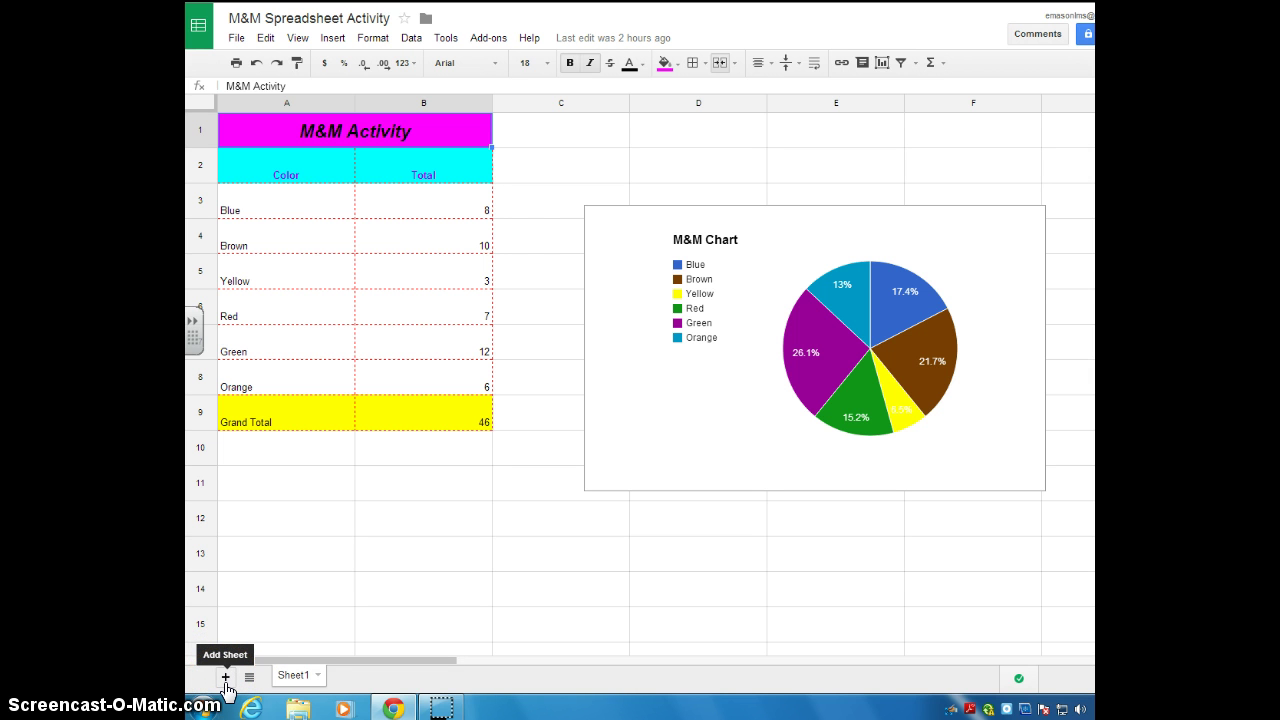
Step: Add Sheet2, paste the class data into it at A1, and return to the instructions
{"action": "left_click", "coordinate": [225, 678]}
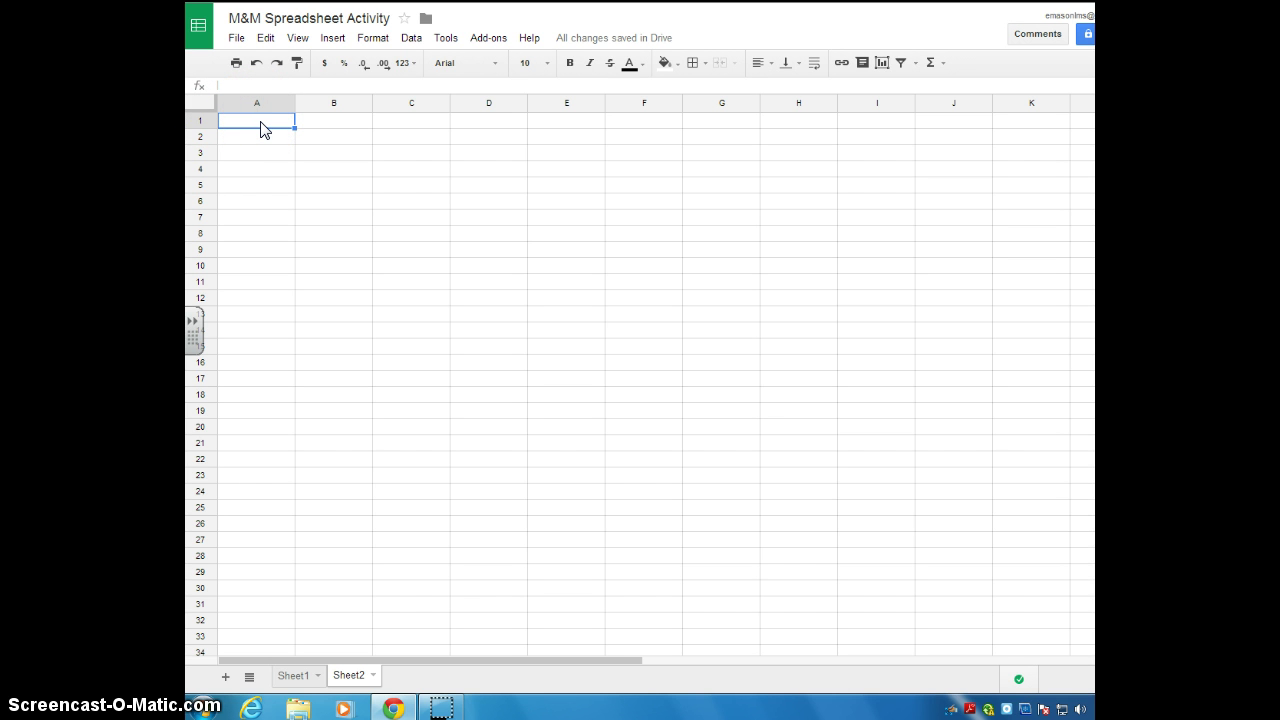
{"action": "left_click", "coordinate": [291, 214]}
{"action": "left_click", "coordinate": [271, 128]}
{"action": "key", "text": "ctrl+v"}
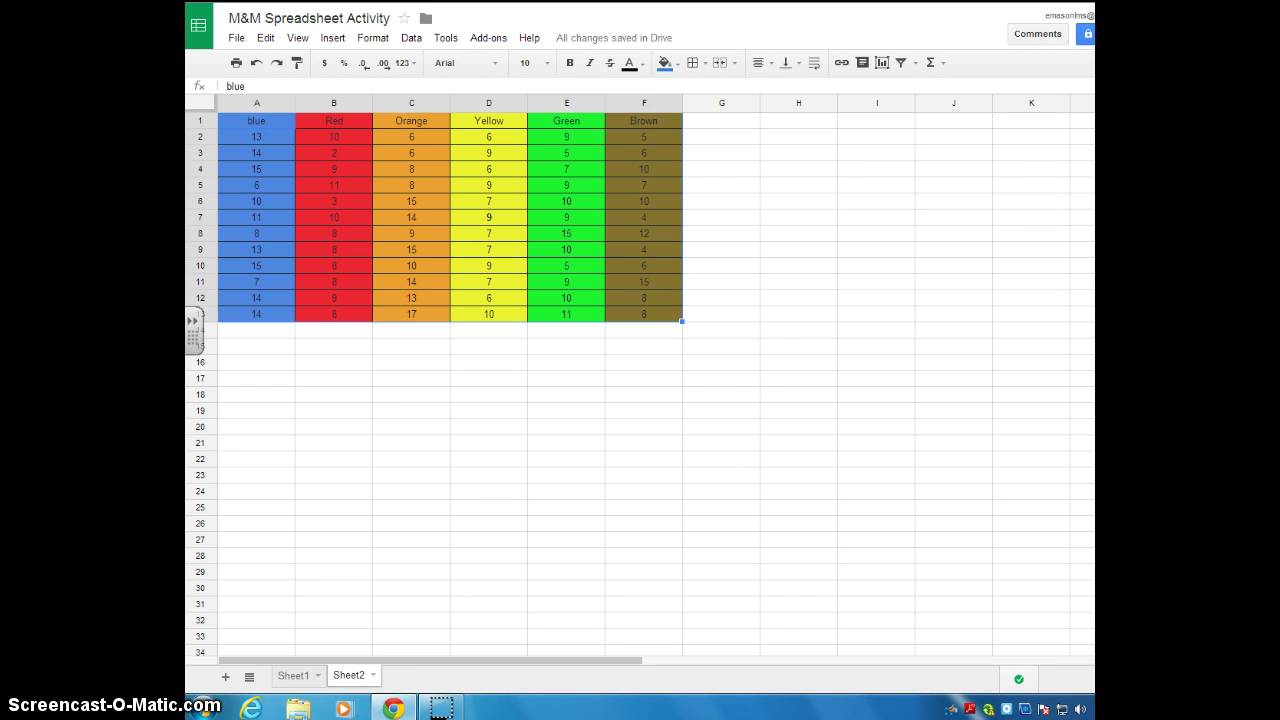
{"action": "key", "text": "ctrl+Tab"}
{"action": "key", "text": "ctrl+shift+Tab"}
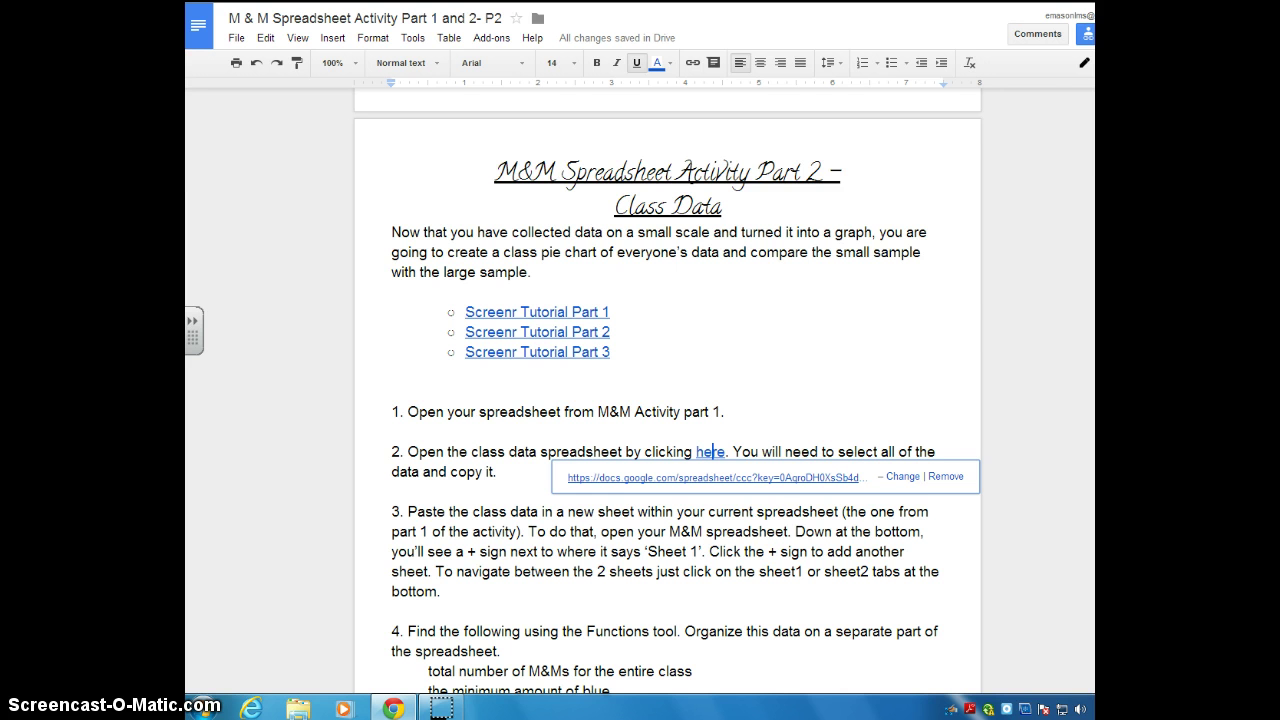
Step: Scroll the instructions document down to read steps 3–6
{"action": "left_click", "coordinate": [891, 354]}
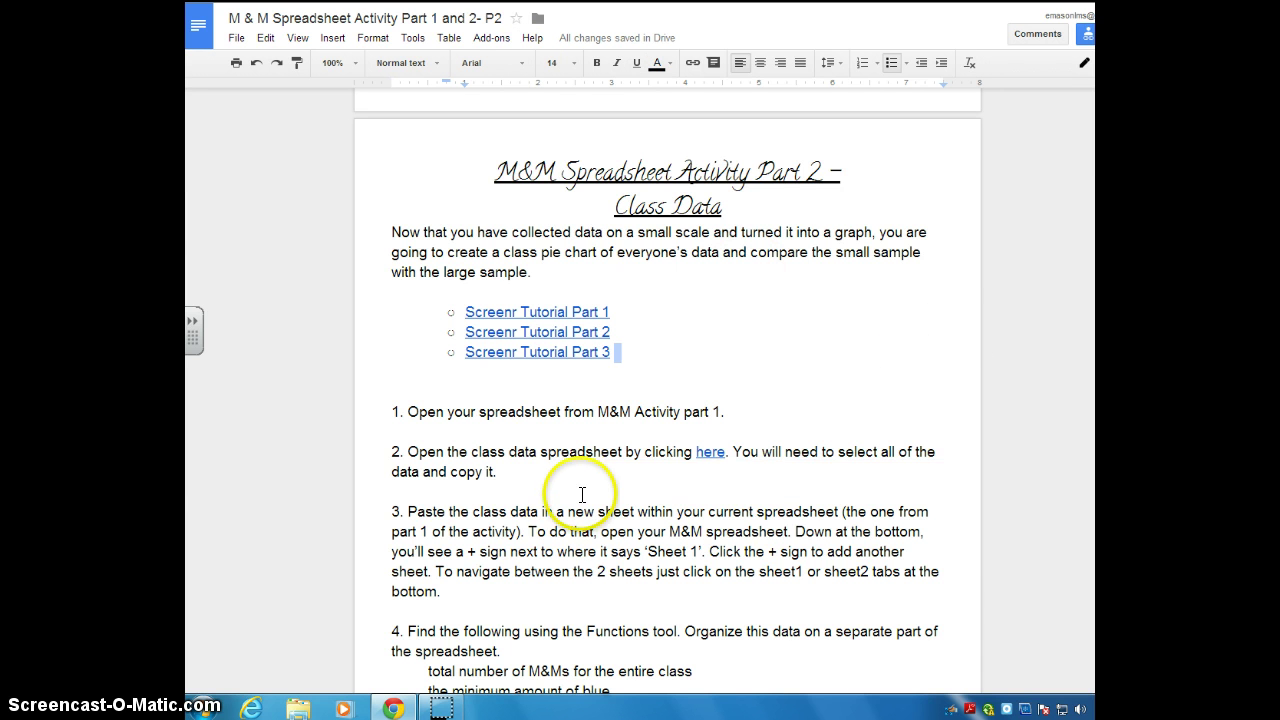
{"action": "scroll", "coordinate": [581, 494], "scroll_direction": "down", "scroll_amount": 3}
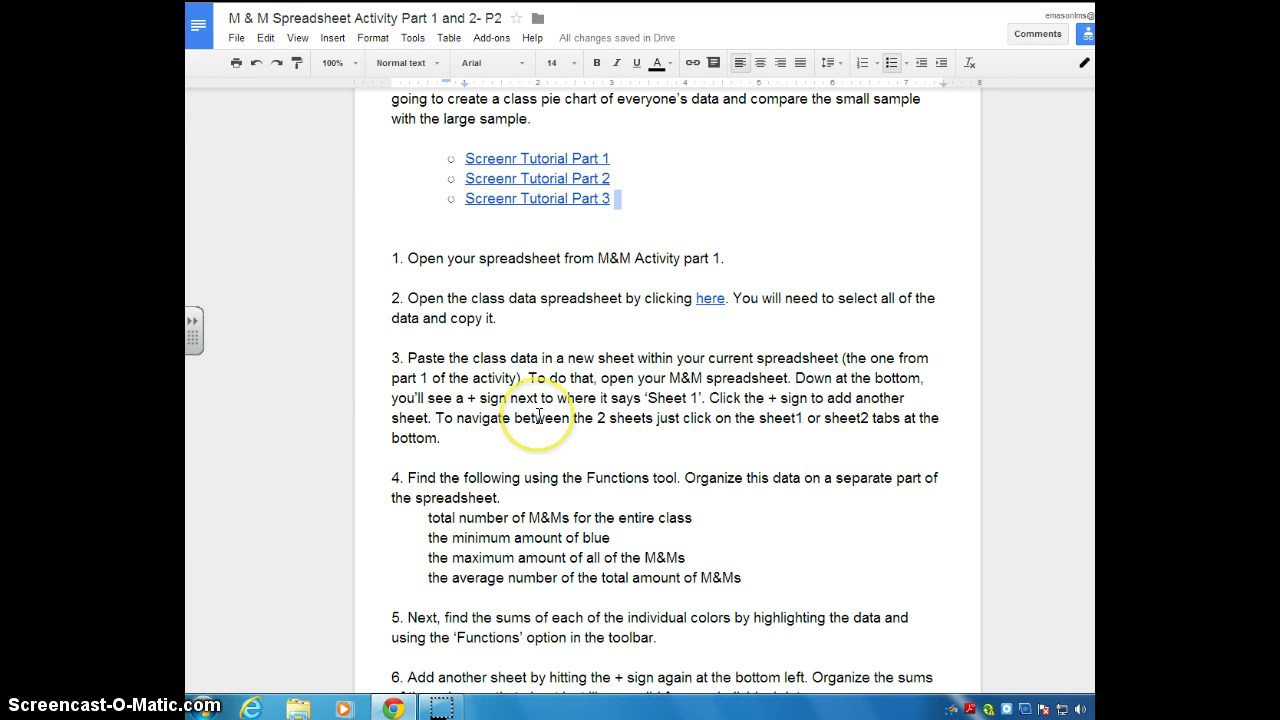
{"action": "scroll", "coordinate": [530, 414], "scroll_direction": "down", "scroll_amount": 1}
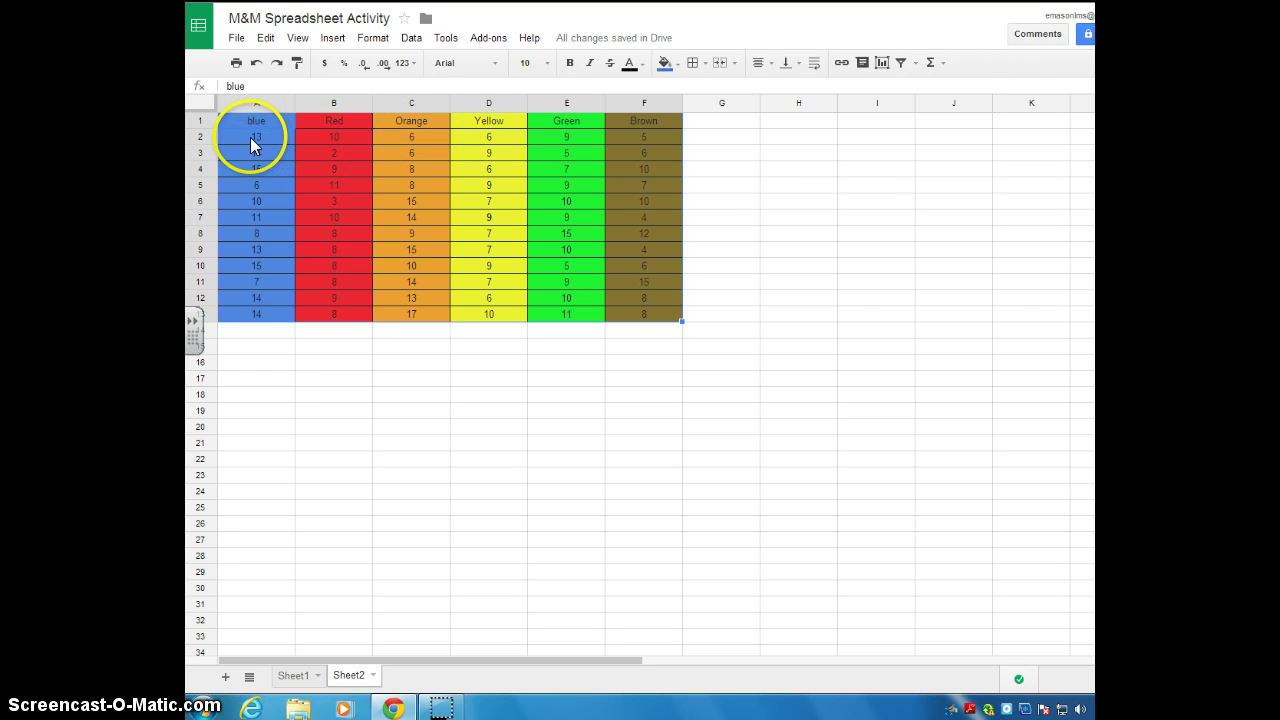
Step: Put =SUM(A2:F13) in A14 to total all class counts, giving 665
{"action": "left_click_drag", "start_coordinate": [250, 137], "coordinate": [651, 322]}
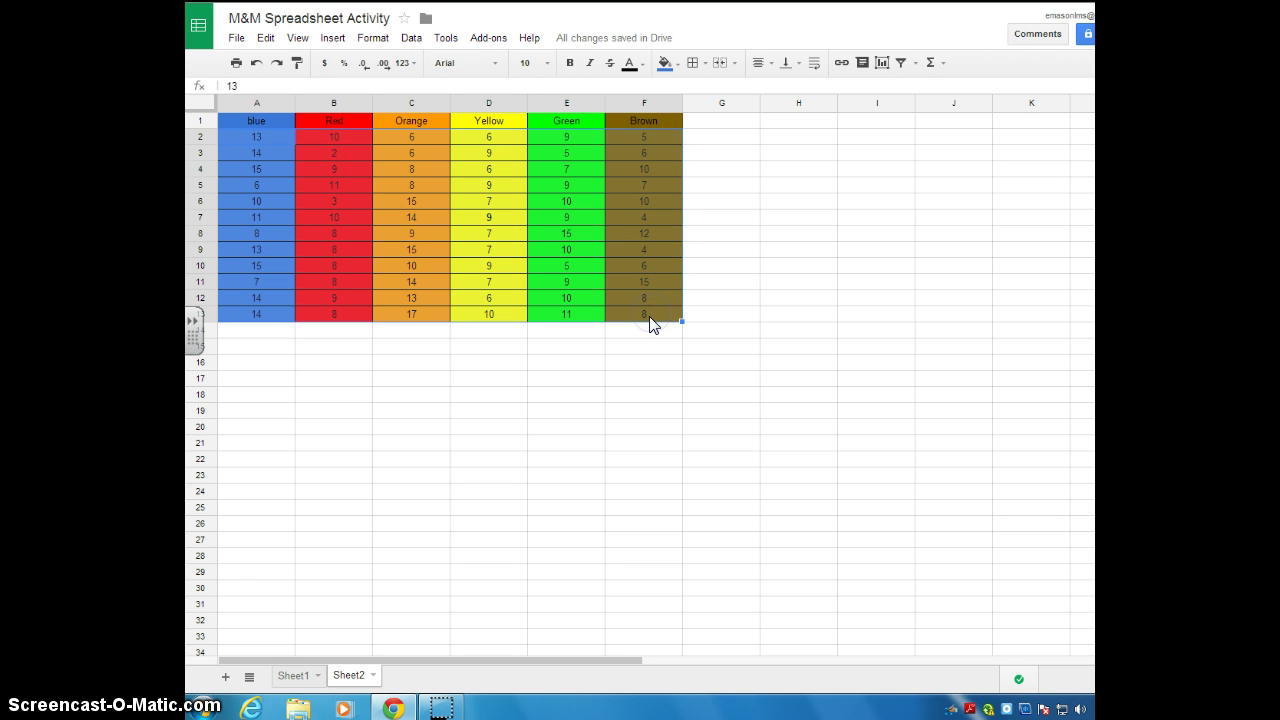
{"action": "left_click", "coordinate": [943, 65]}
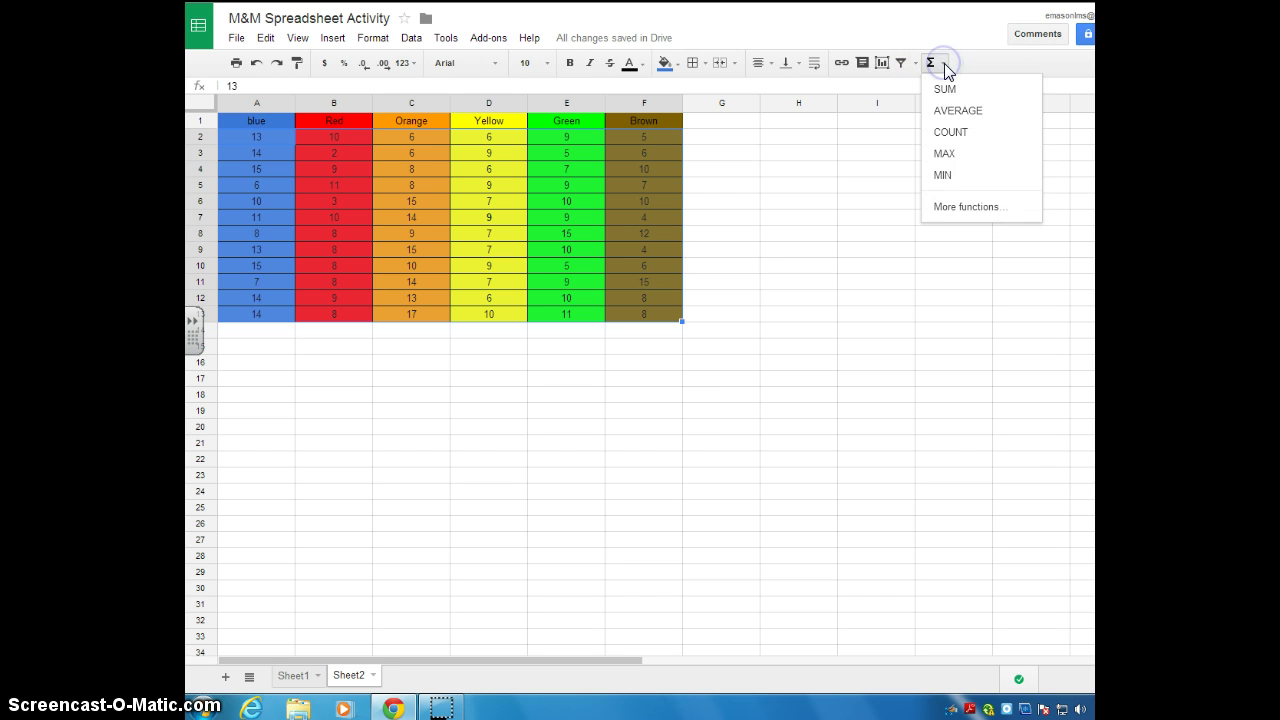
{"action": "left_click", "coordinate": [948, 92]}
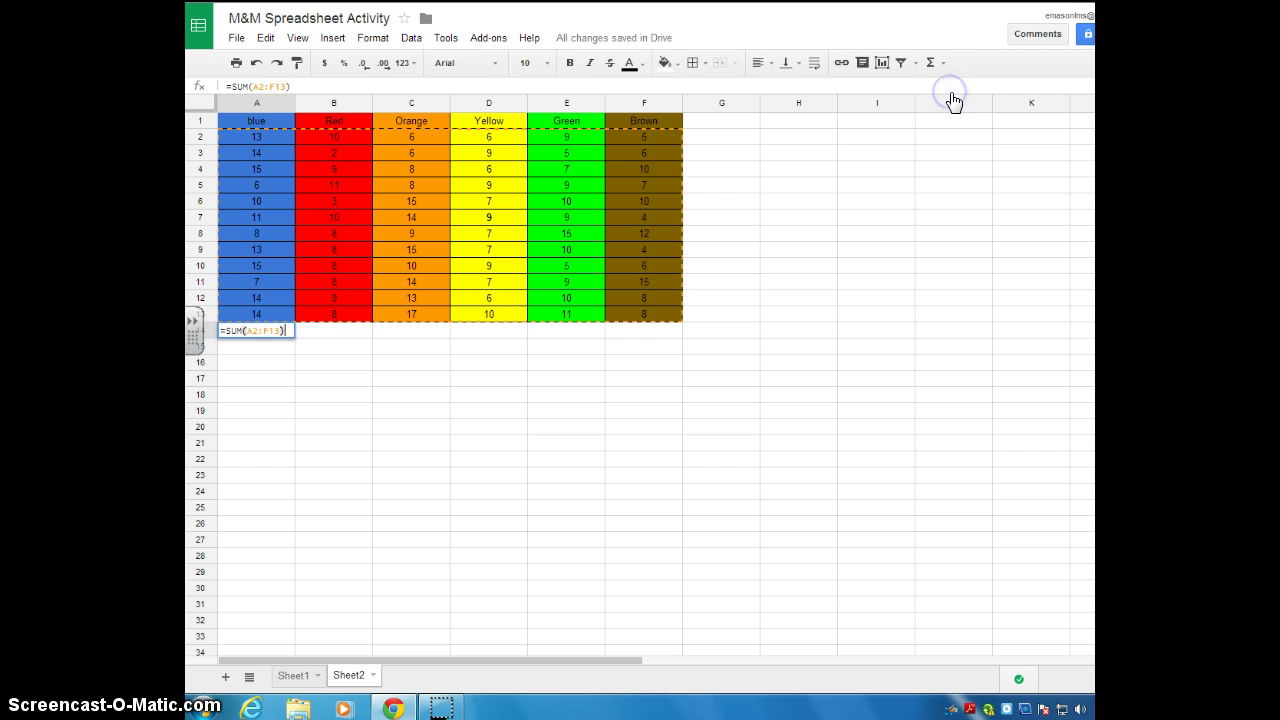
{"action": "left_click", "coordinate": [270, 330]}
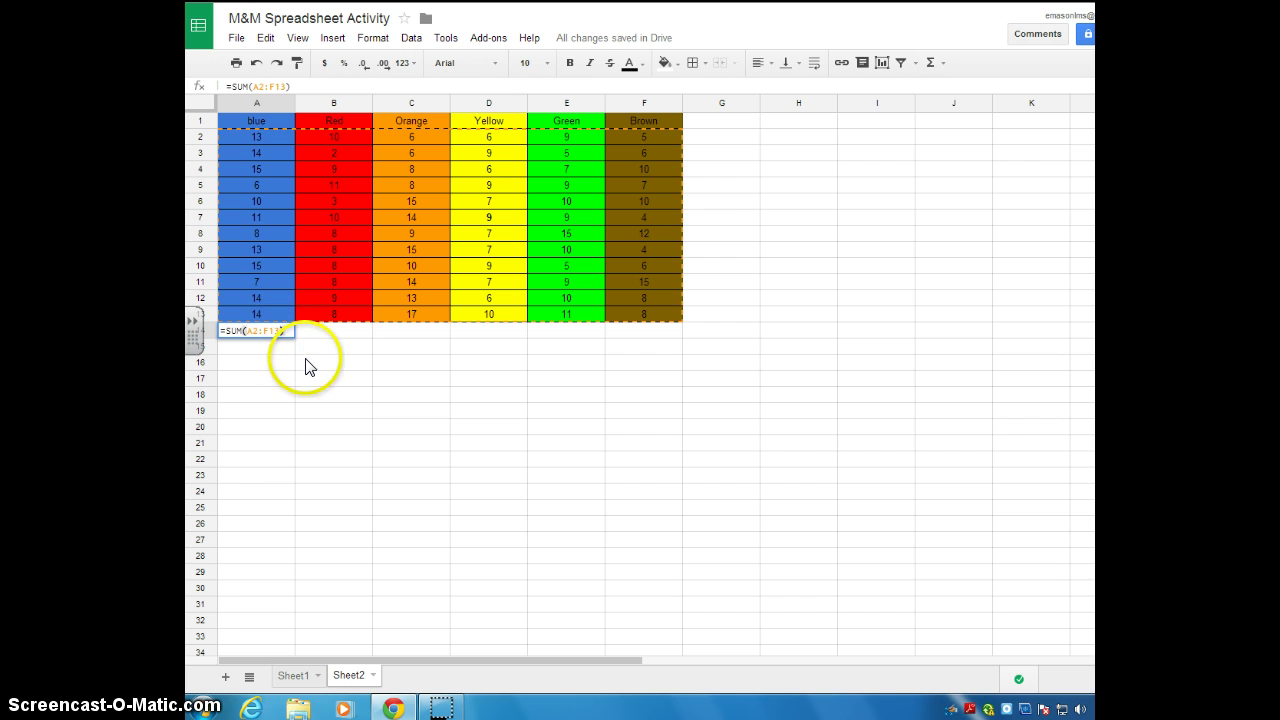
{"action": "key", "text": "Return"}
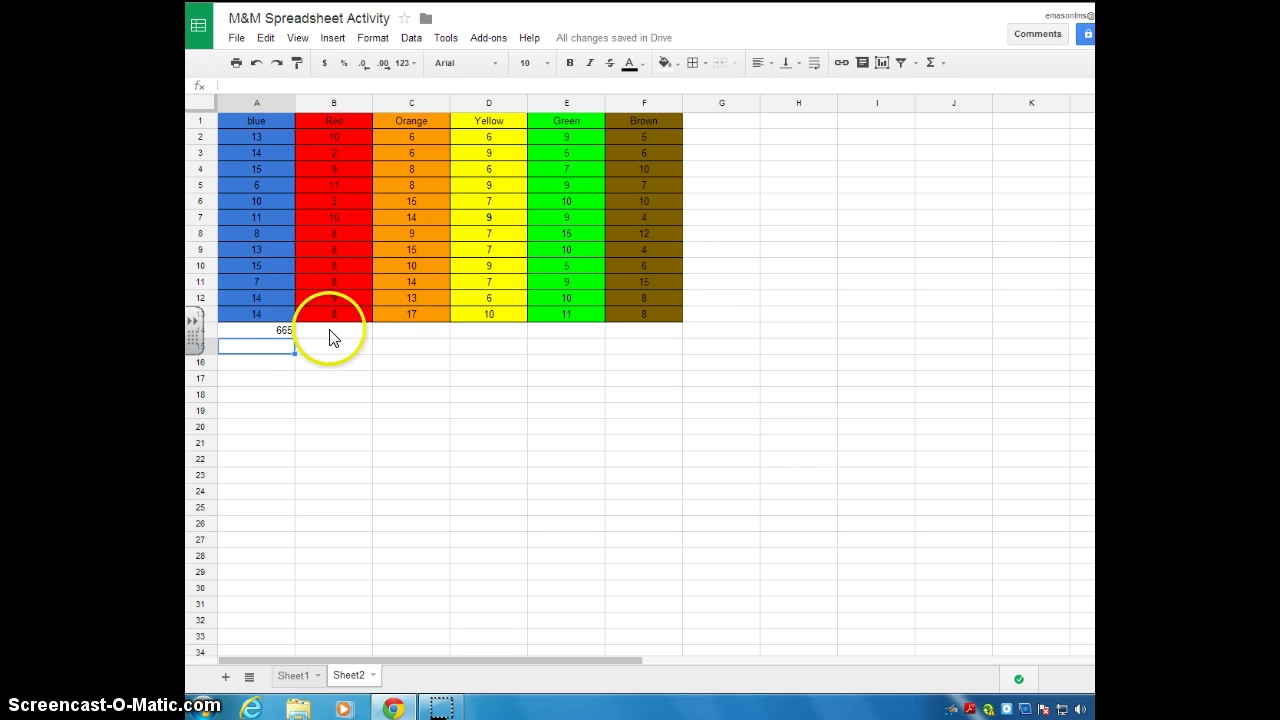
{"action": "left_click", "coordinate": [284, 334]}
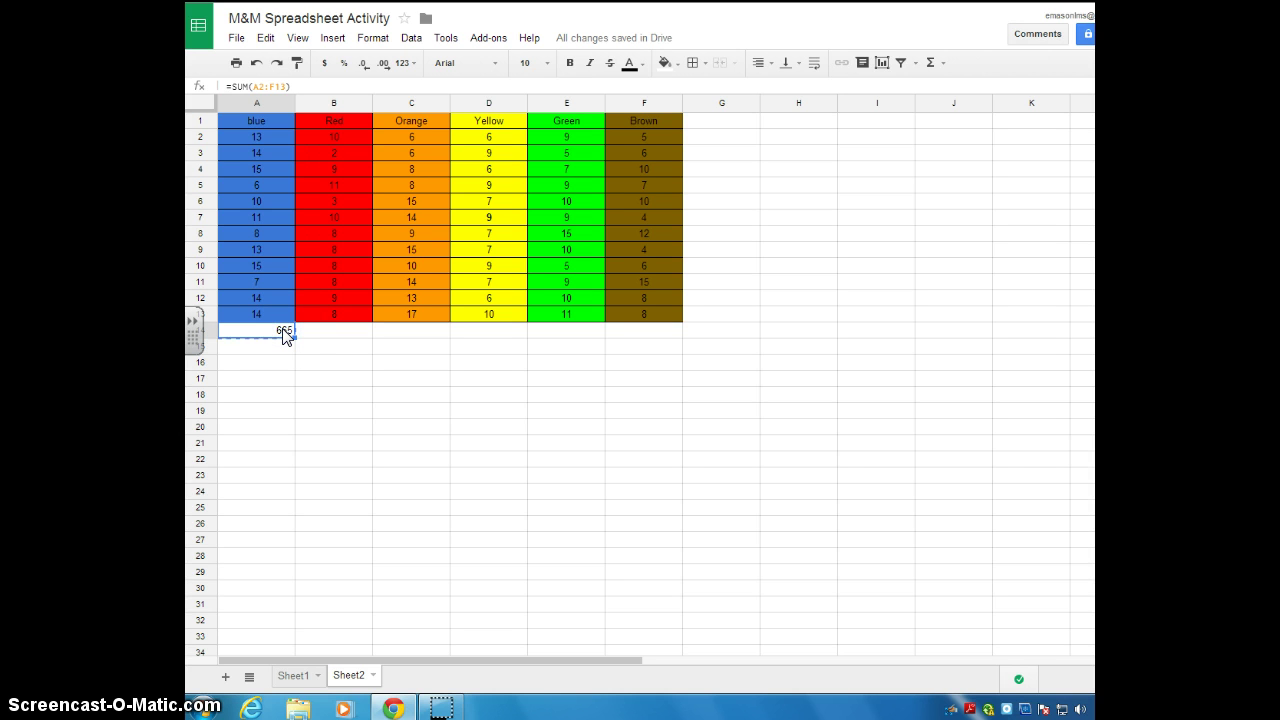
{"action": "left_click", "coordinate": [282, 335]}
Step: Type 'Grand Total' in H2 and move the 665 SUM formula from A14 to I2
{"action": "left_click", "coordinate": [832, 139]}
{"action": "type", "text": "Gran"}
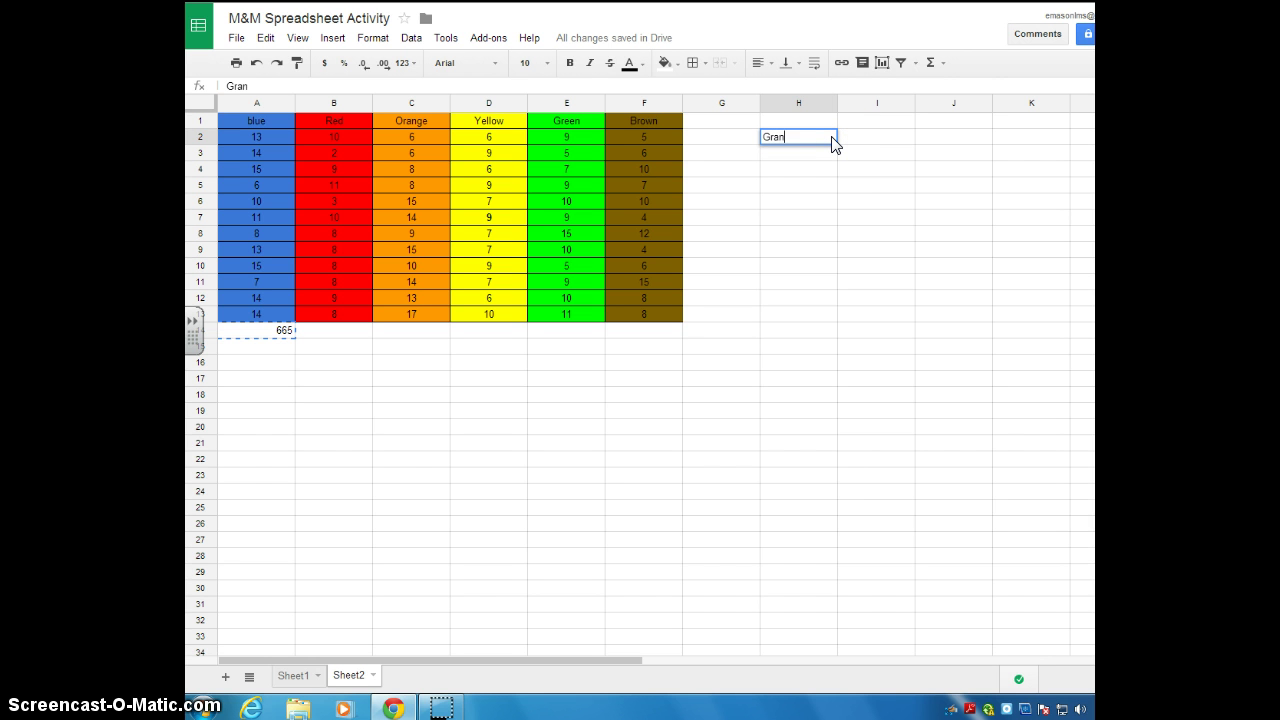
{"action": "type", "text": "d Total"}
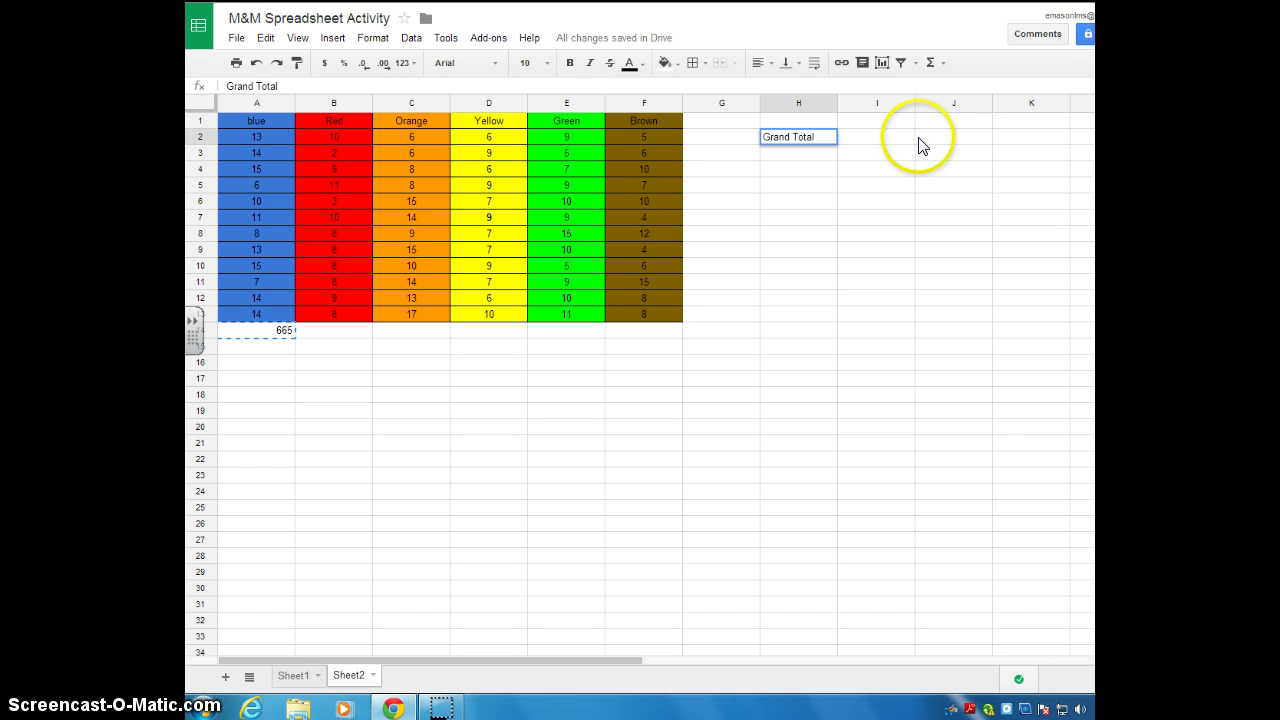
{"action": "left_click", "coordinate": [888, 140]}
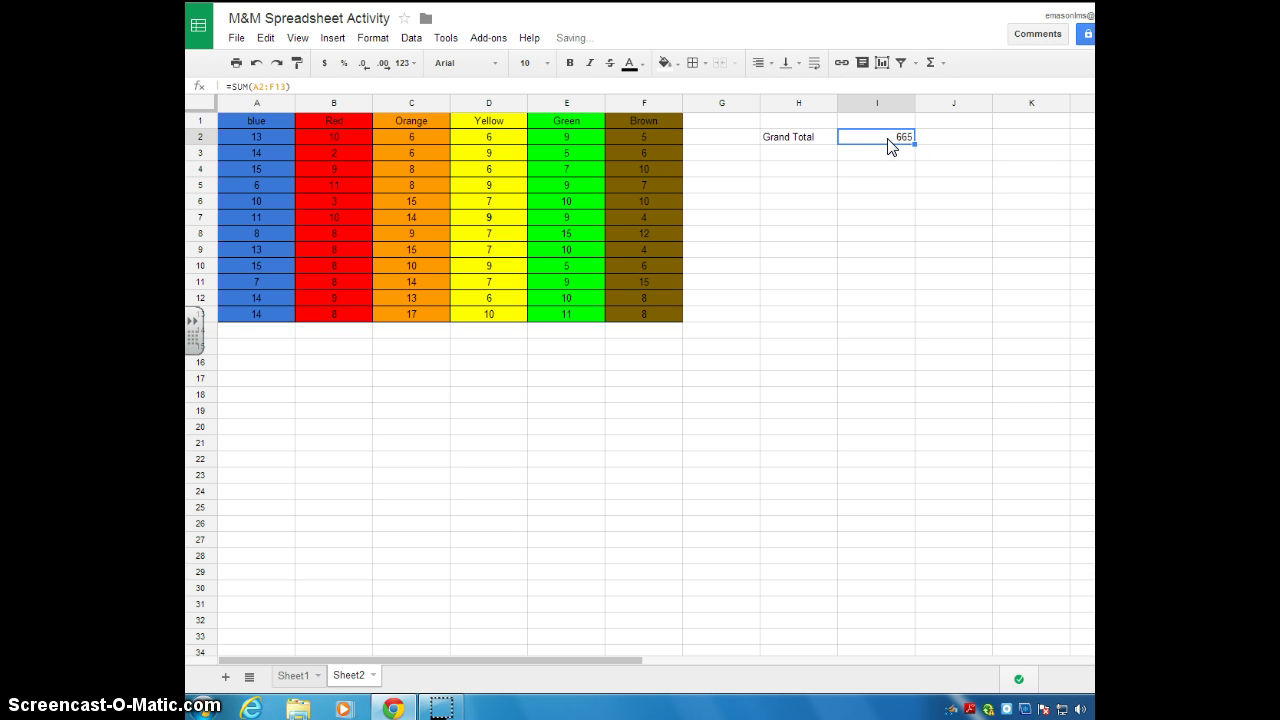
{"action": "left_click", "coordinate": [271, 333]}
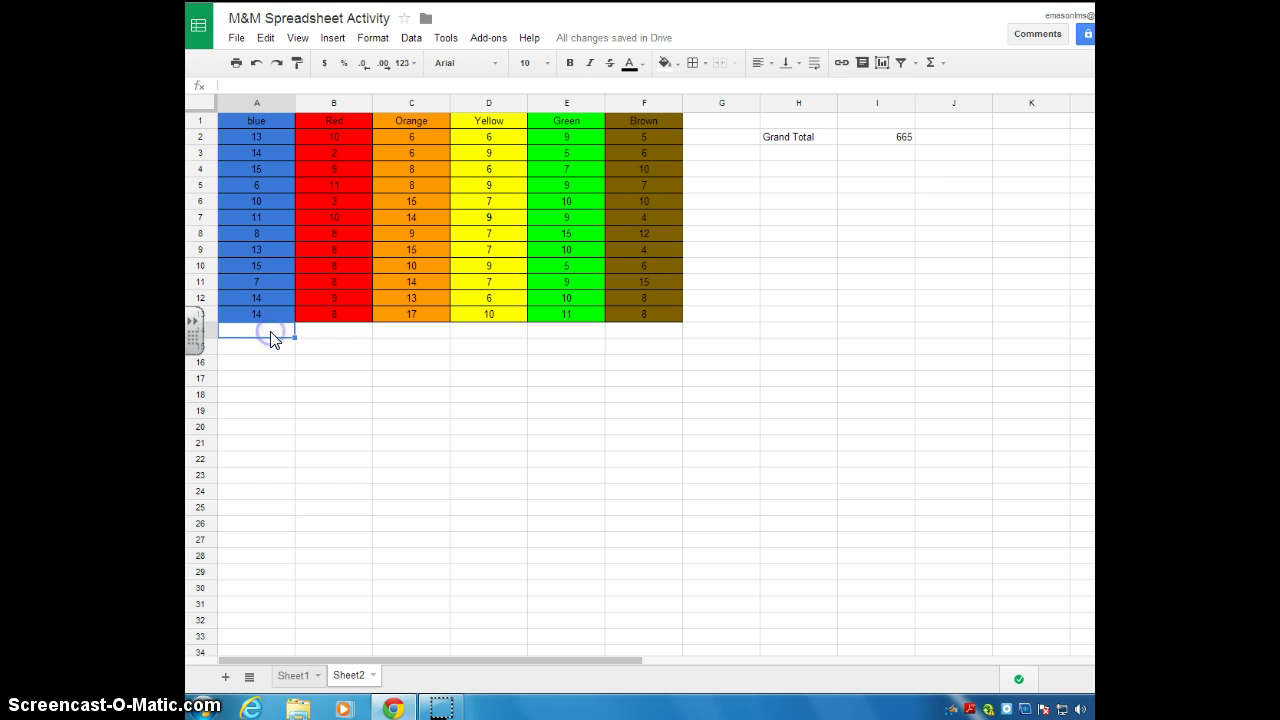
{"action": "left_click", "coordinate": [880, 140]}
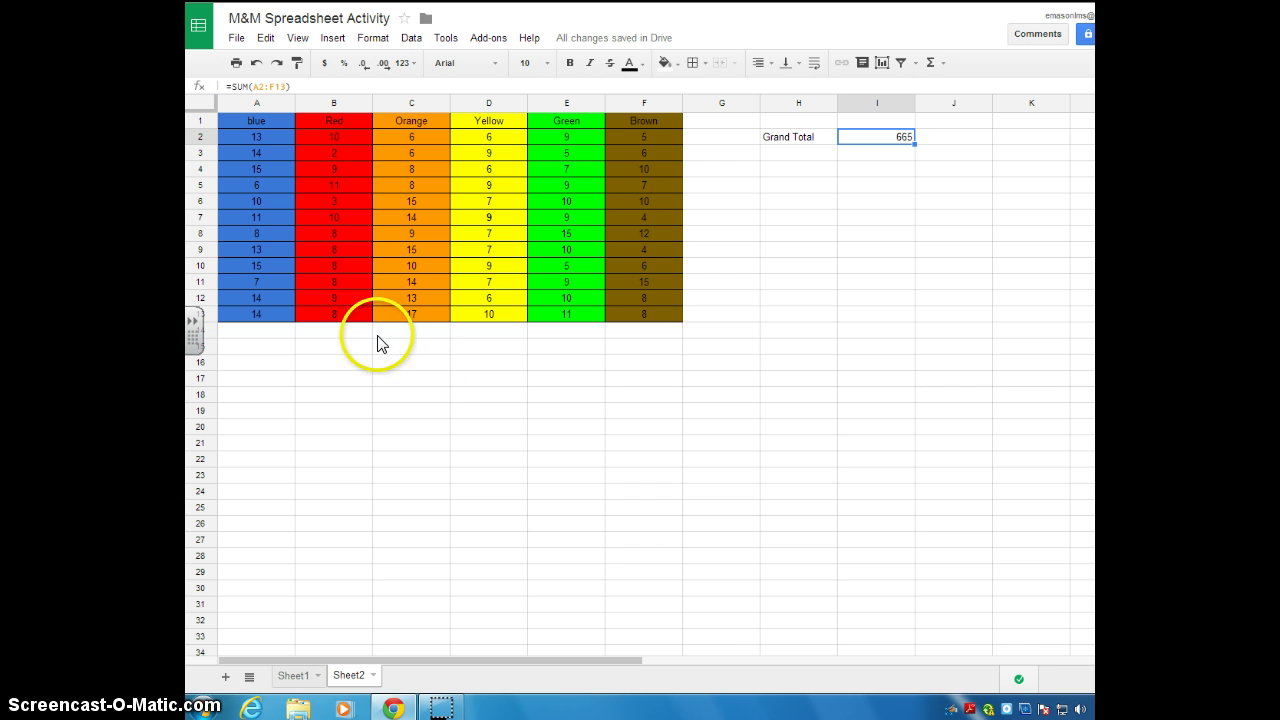
Step: Widen all columns and make all rows taller across the whole Sheet2
{"action": "left_click", "coordinate": [203, 104]}
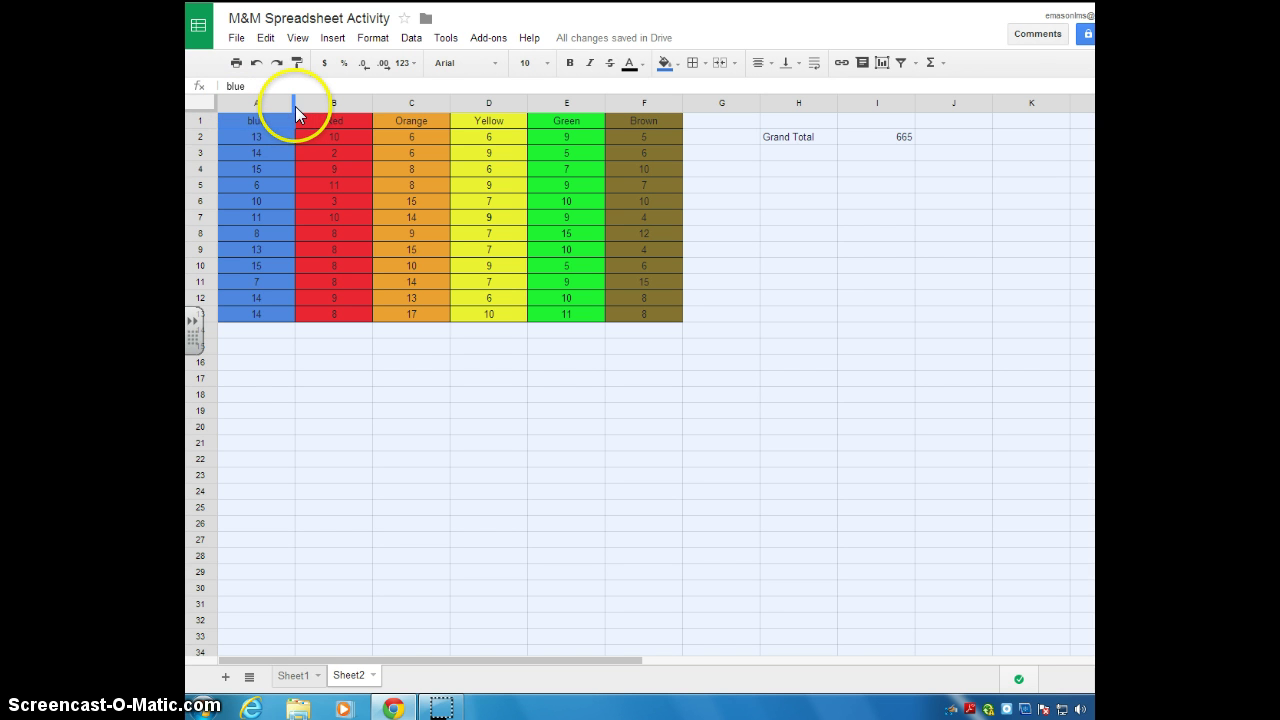
{"action": "left_click_drag", "start_coordinate": [295, 105], "coordinate": [307, 107]}
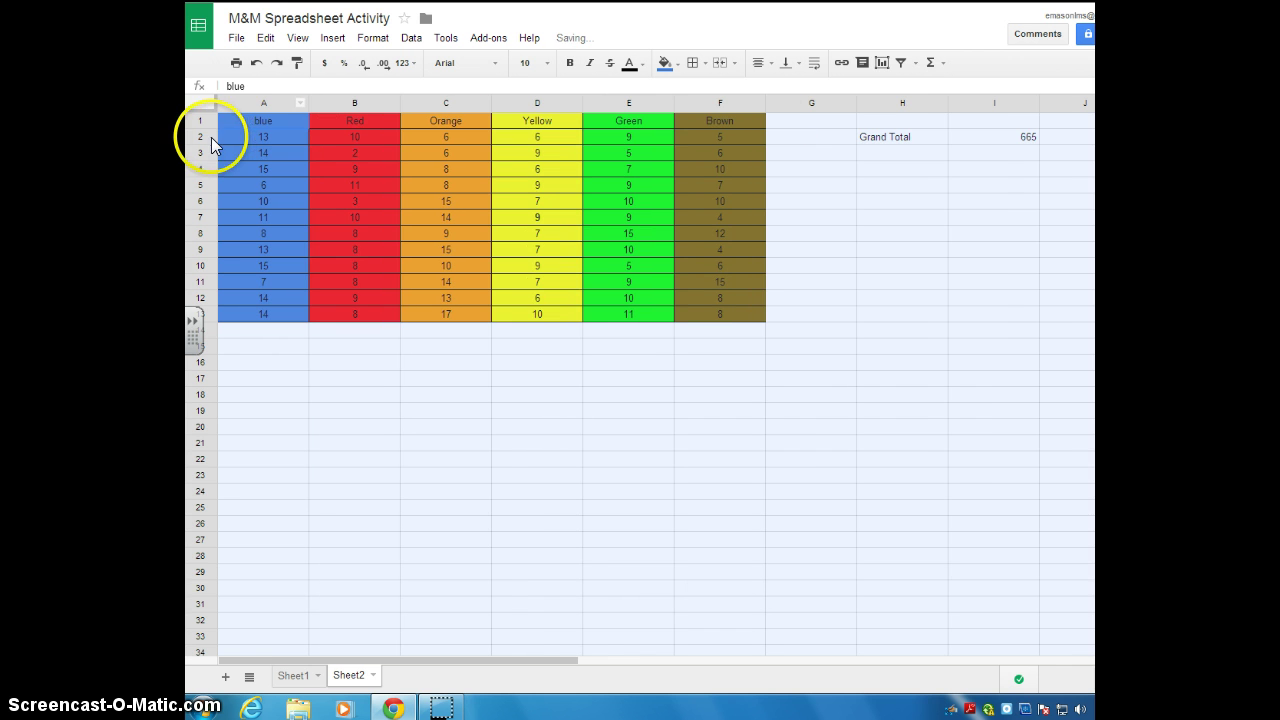
{"action": "left_click_drag", "start_coordinate": [207, 122], "coordinate": [208, 141]}
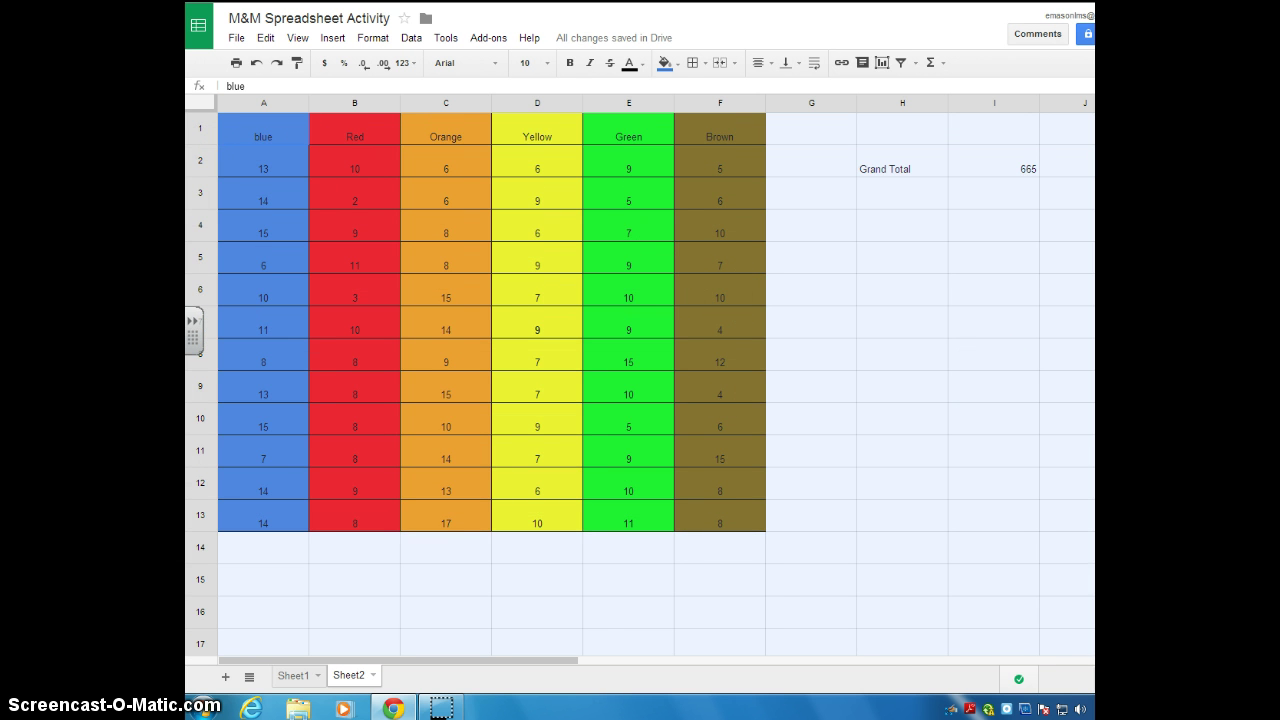
{"action": "key", "text": "ctrl+Tab"}
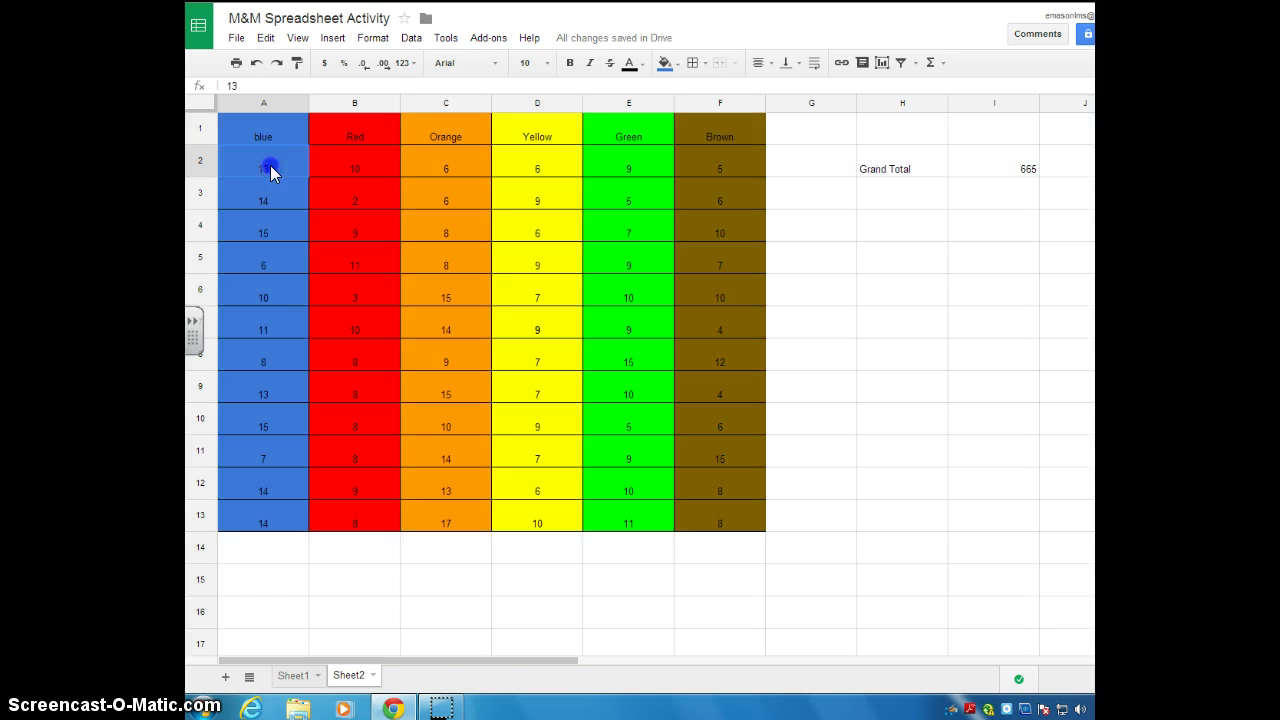
Step: Compute the blue column minimum with =MIN(A2:A13) in A14
{"action": "left_click_drag", "start_coordinate": [270, 168], "coordinate": [277, 511]}
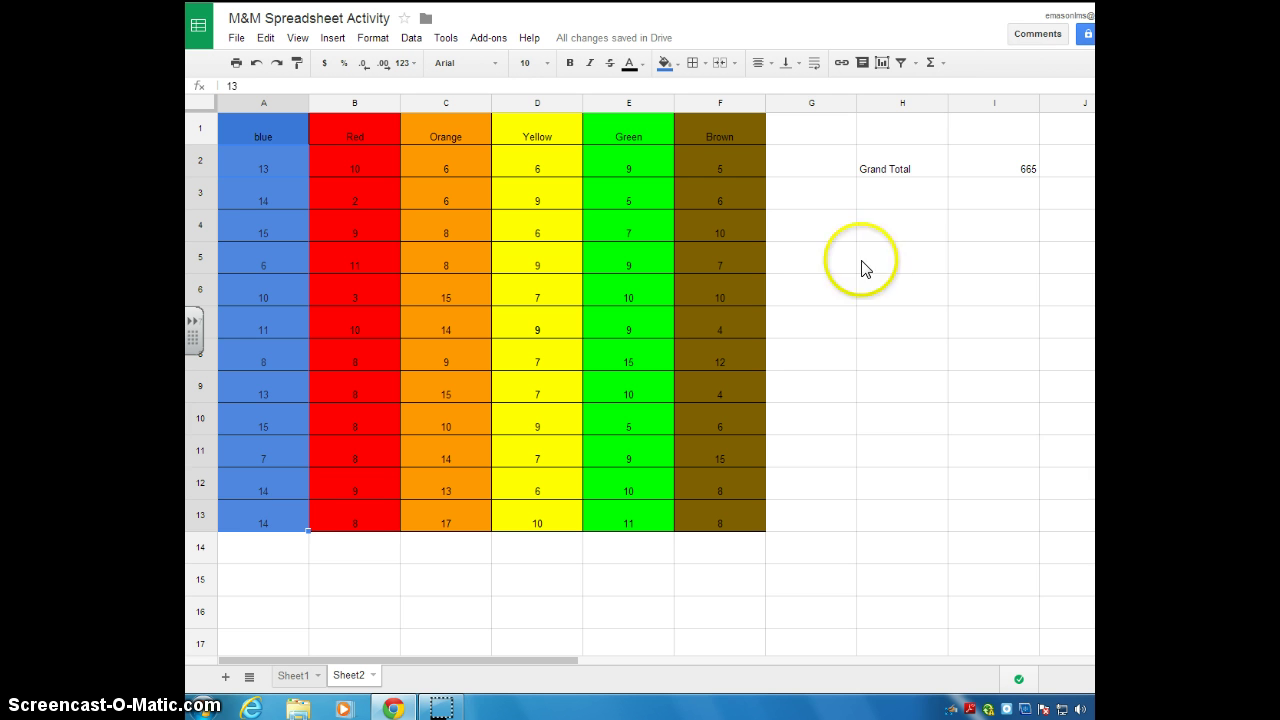
{"action": "left_click", "coordinate": [937, 64]}
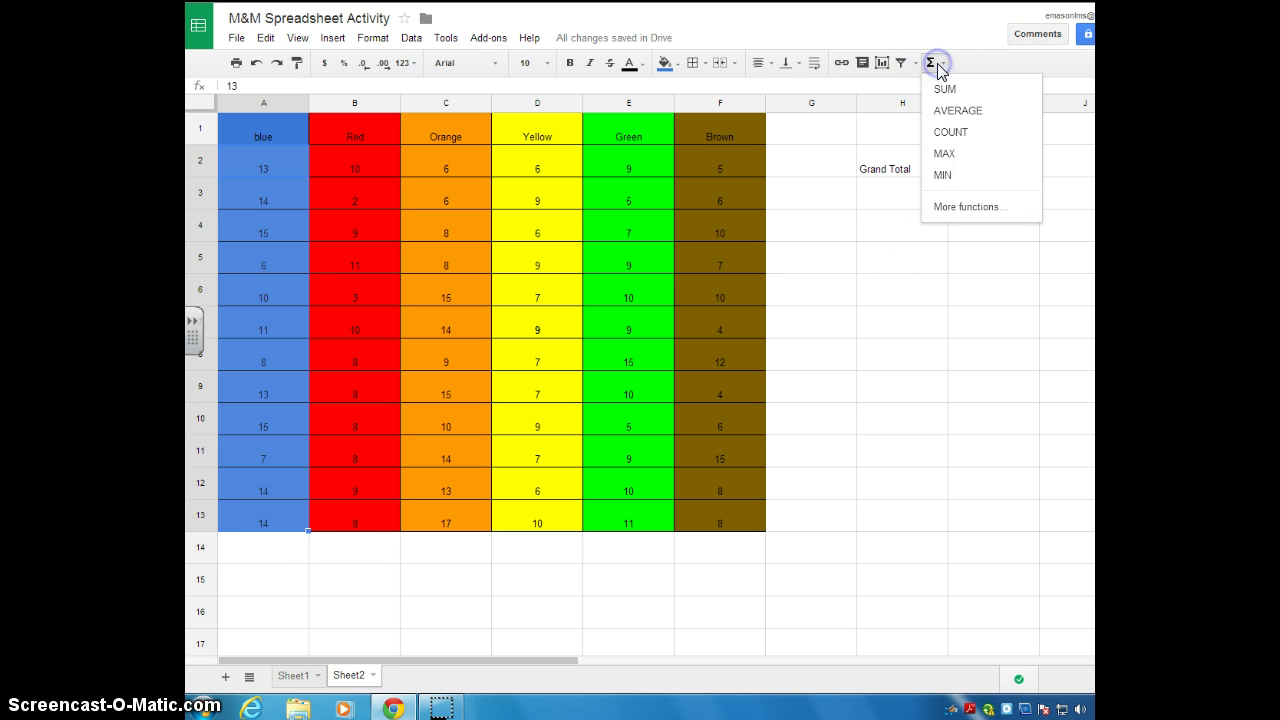
{"action": "left_click", "coordinate": [946, 178]}
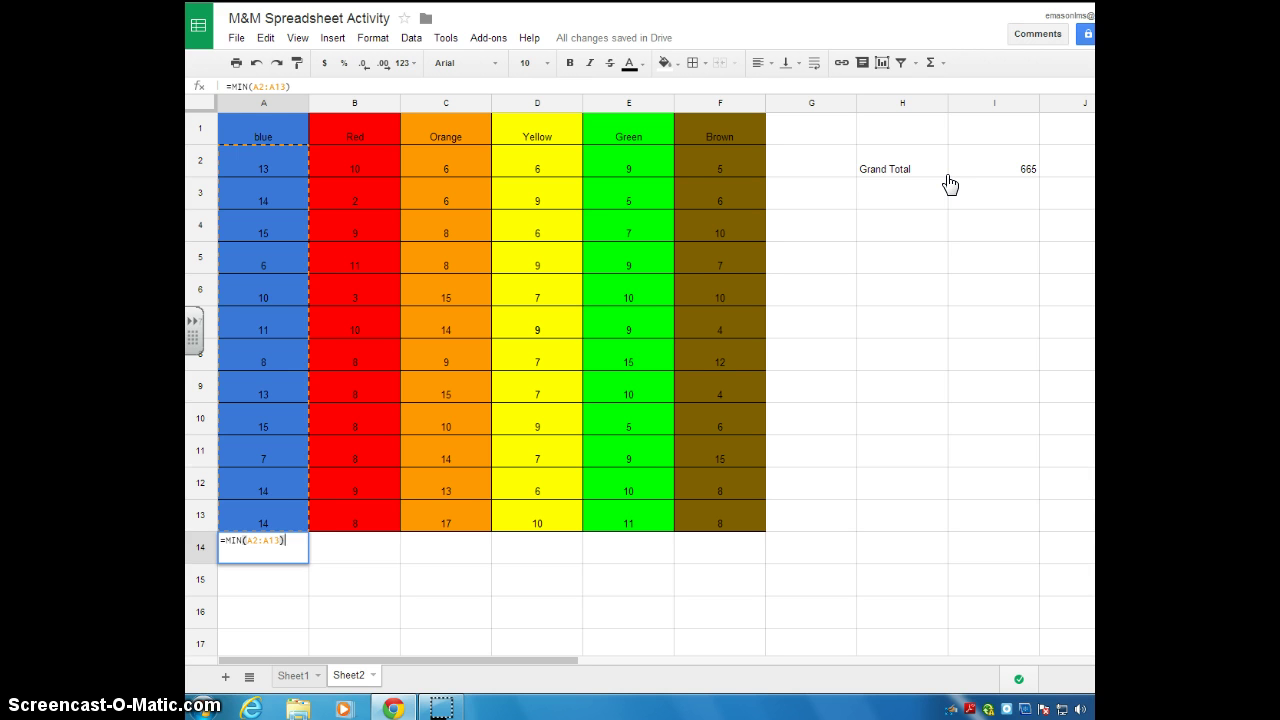
{"action": "key", "text": "Return"}
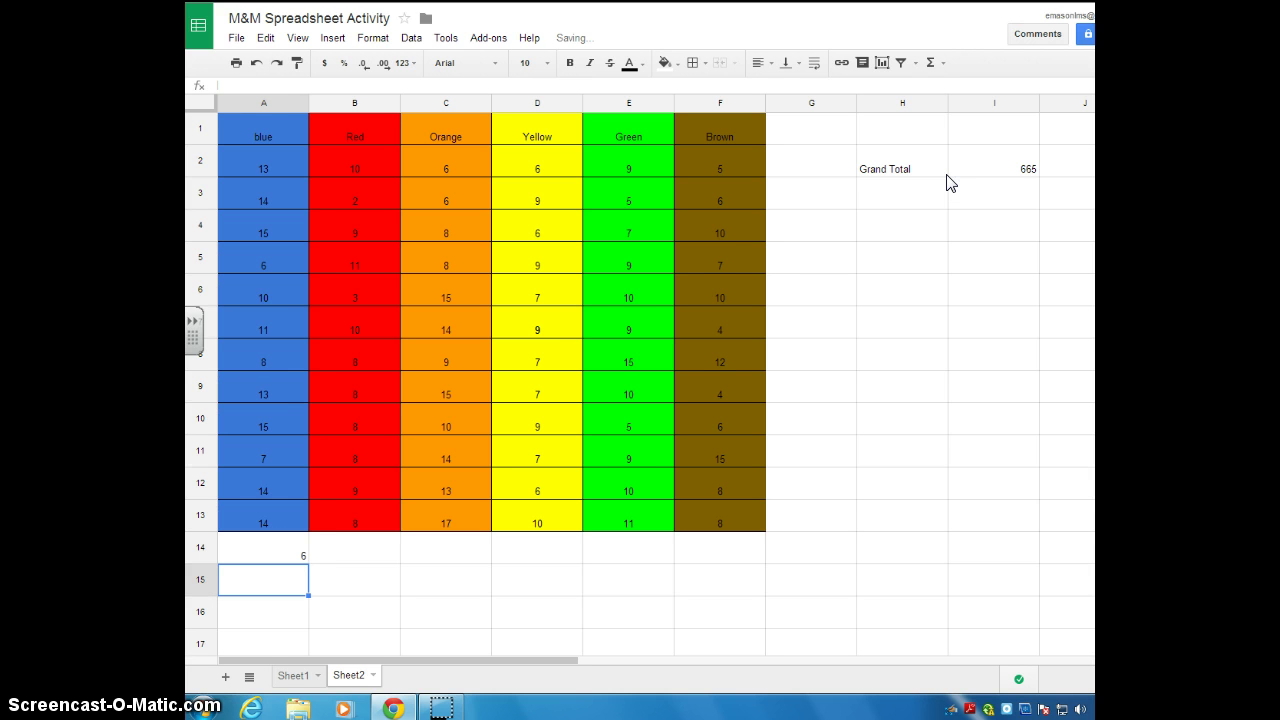
Step: Label H3 'Min' and move the minimum formula, returning 6, into I3
{"action": "left_click", "coordinate": [279, 557]}
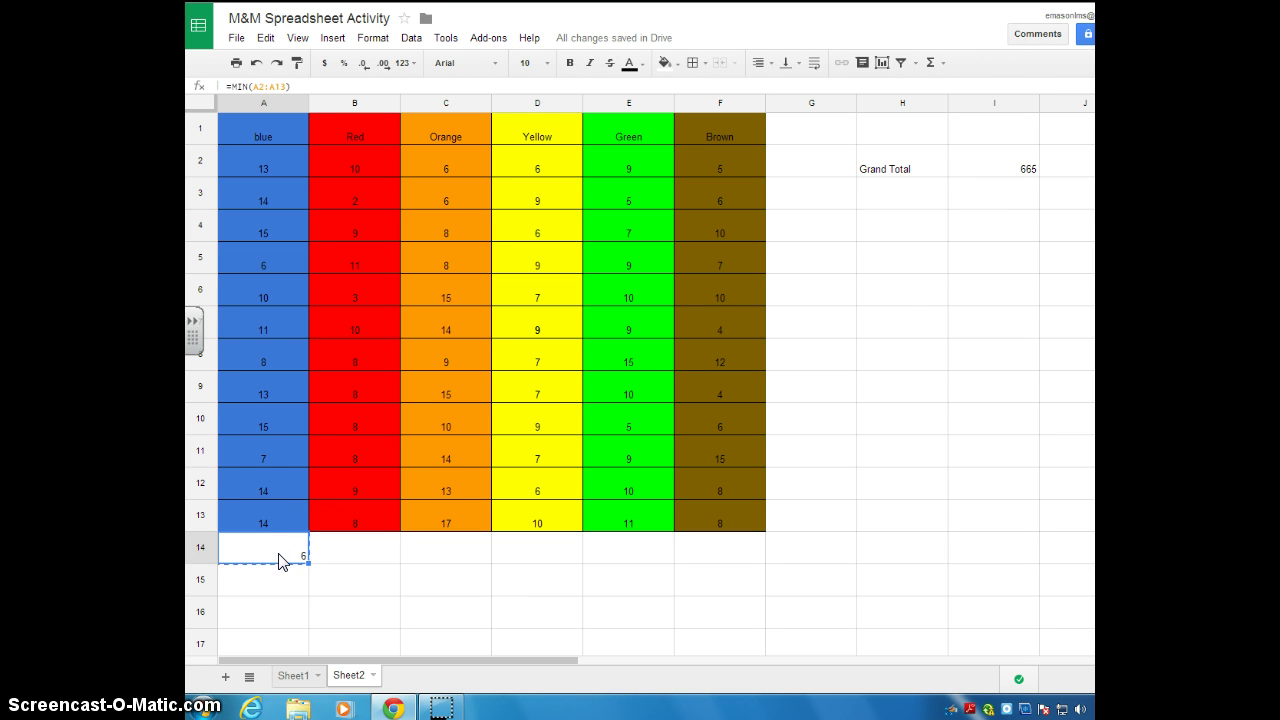
{"action": "left_click", "coordinate": [914, 190]}
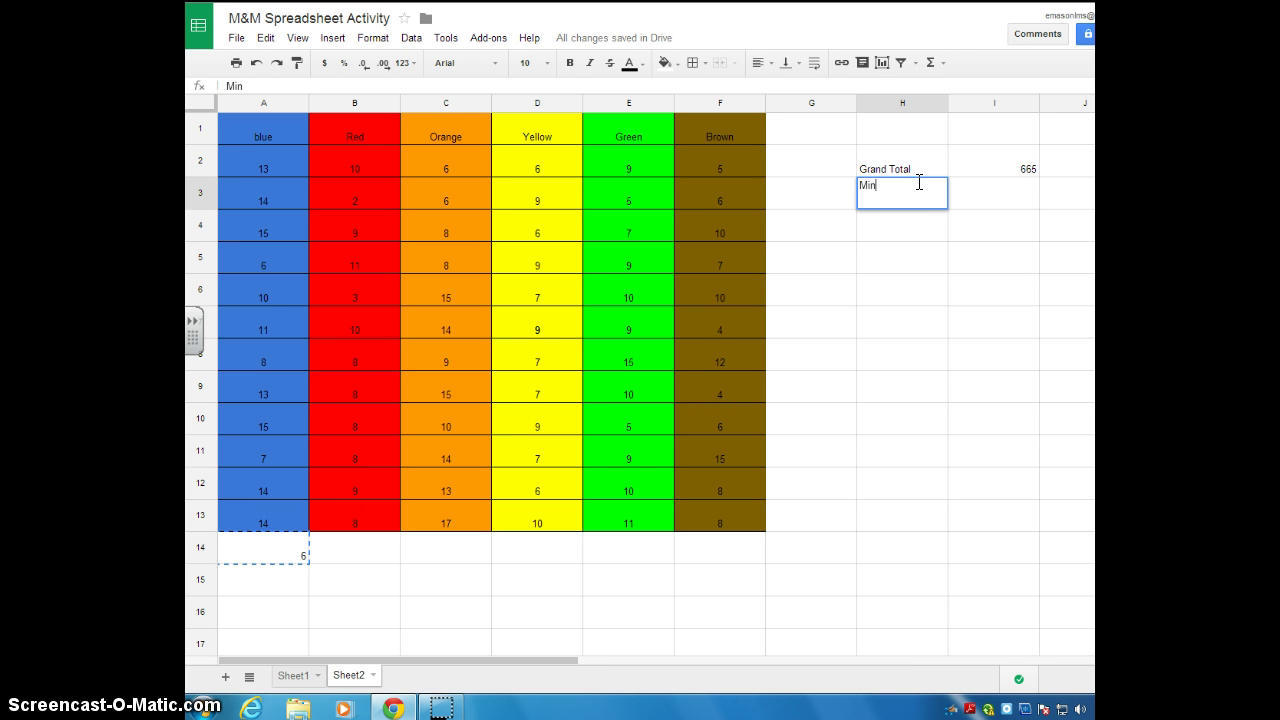
{"action": "left_click", "coordinate": [968, 195]}
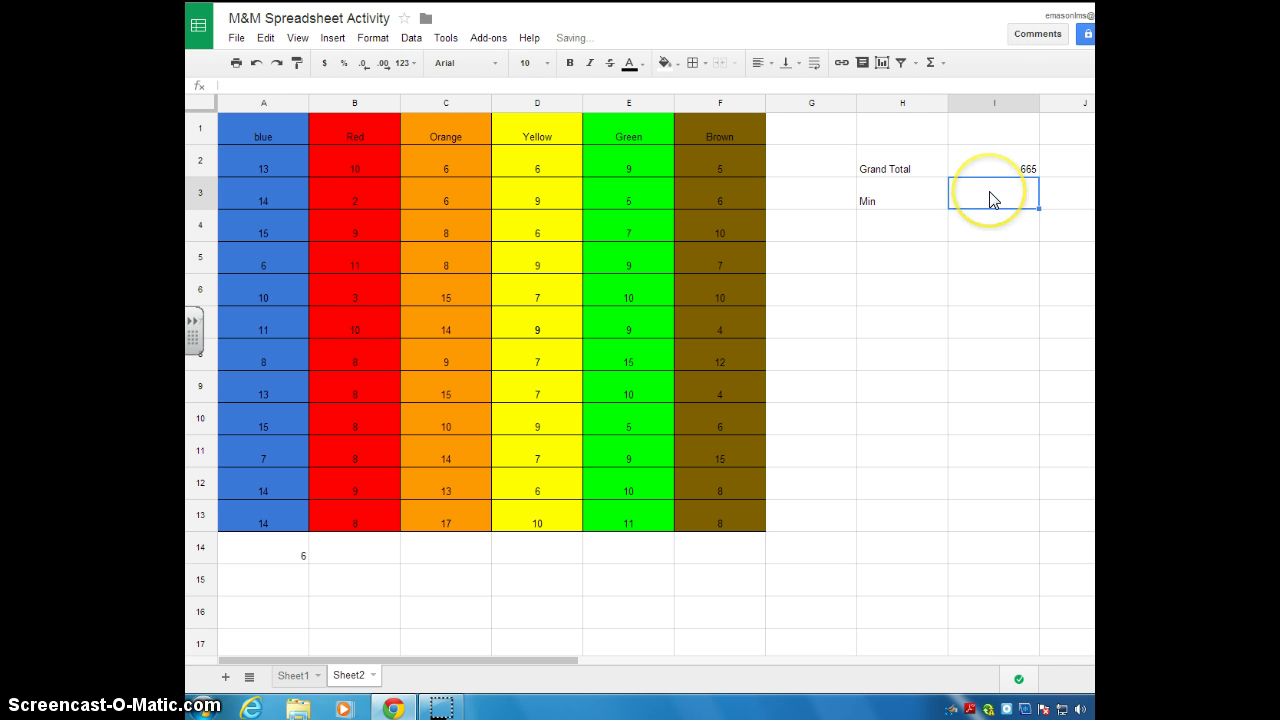
{"action": "type", "text": "=MIN(A2:A13)"}
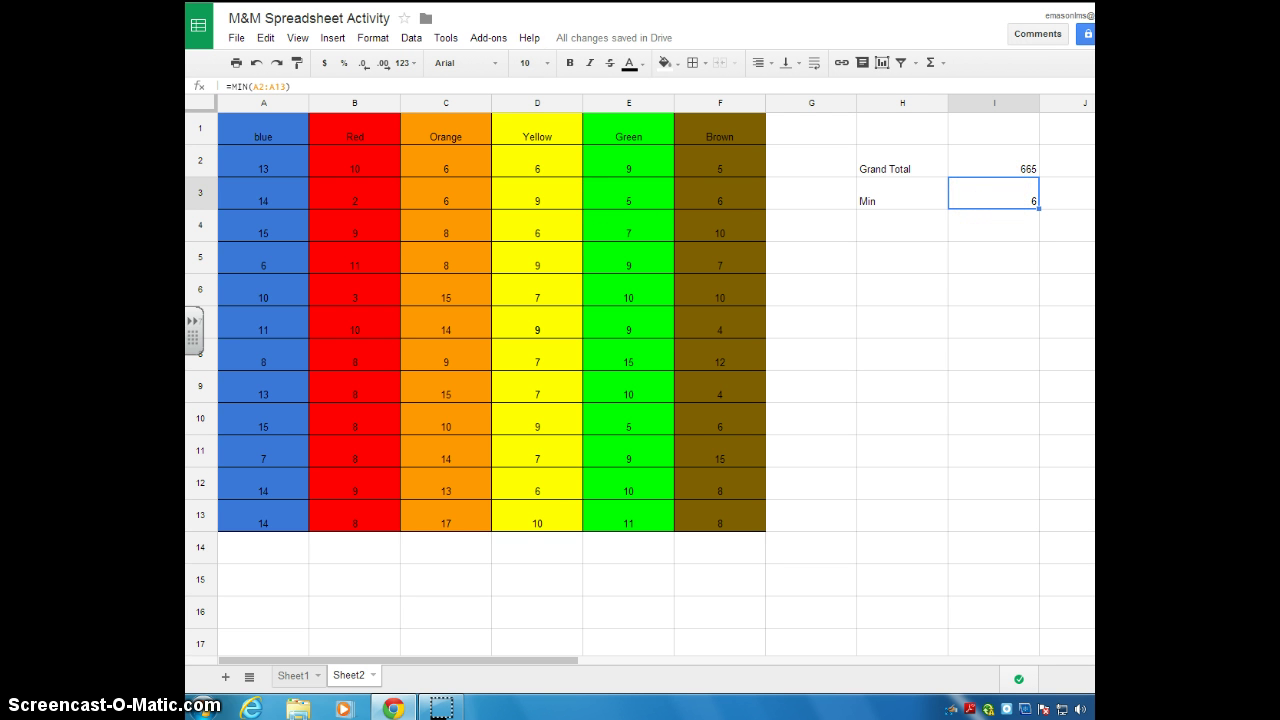
{"action": "key", "text": "ctrl+Tab"}
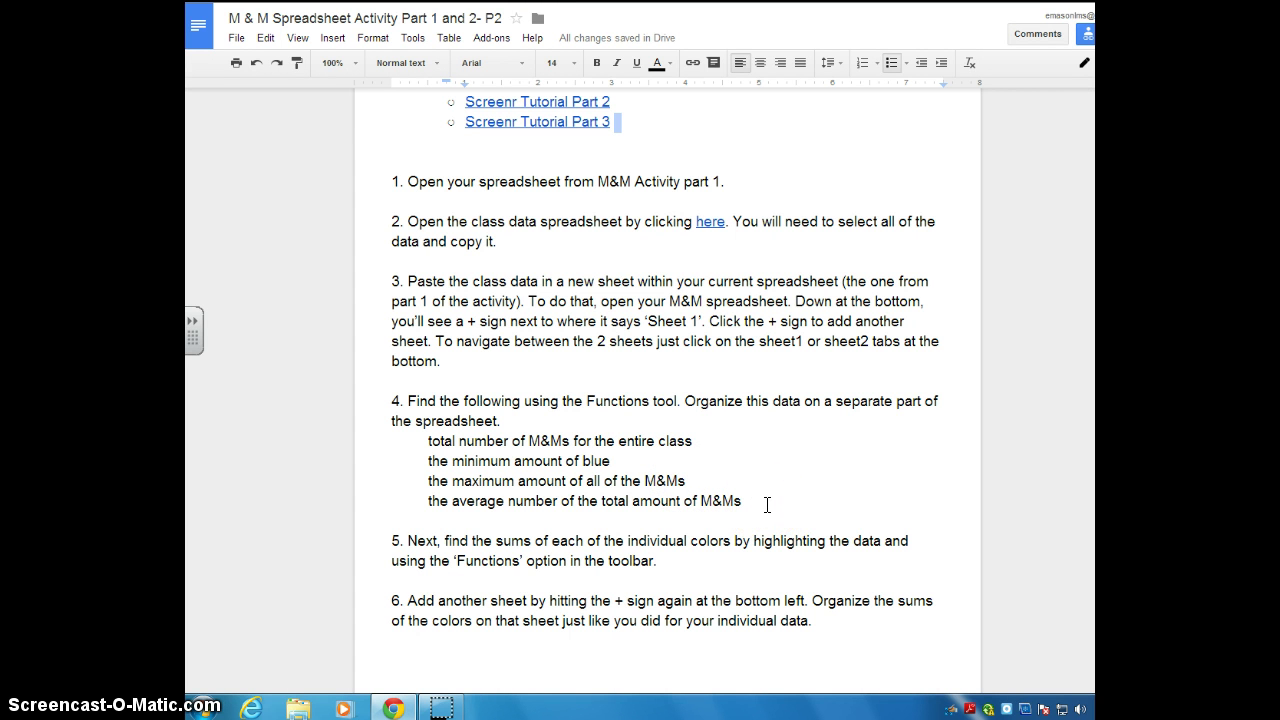
Step: Scroll further down the instructions document, then return to the M&M spreadsheet
{"action": "scroll", "coordinate": [767, 504], "scroll_direction": "down", "scroll_amount": 1}
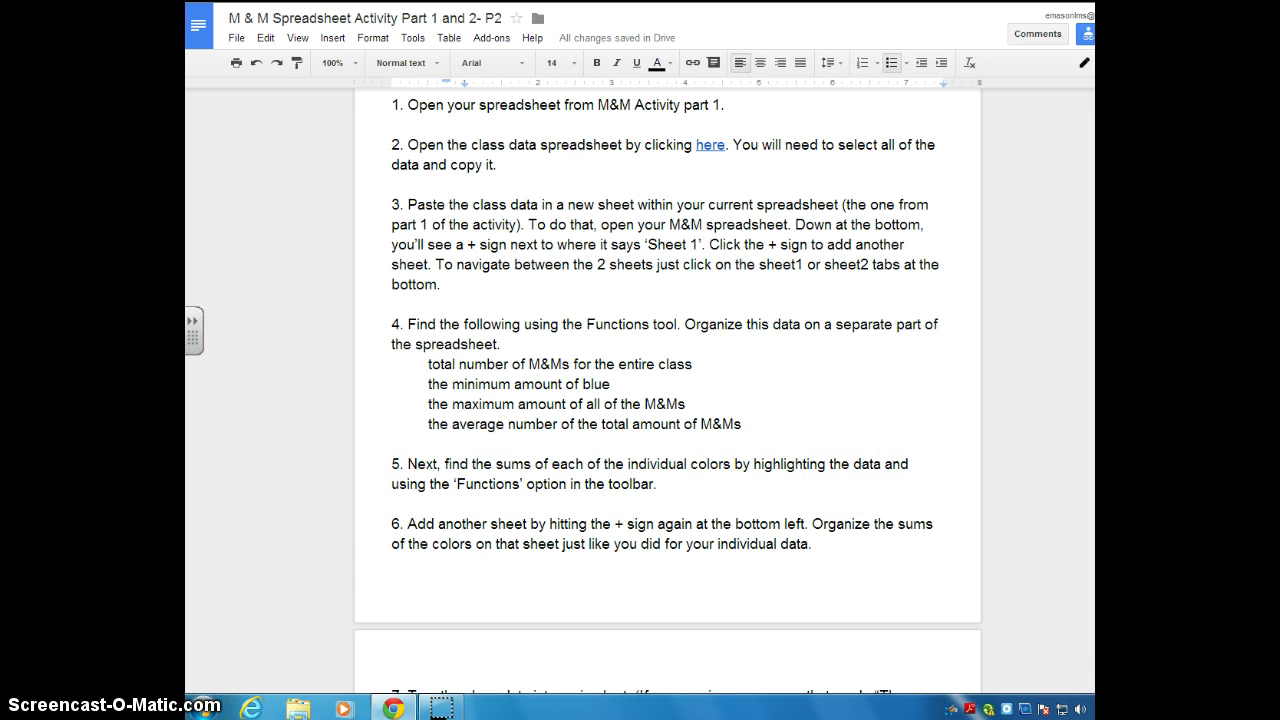
{"action": "key", "text": "ctrl+Tab"}
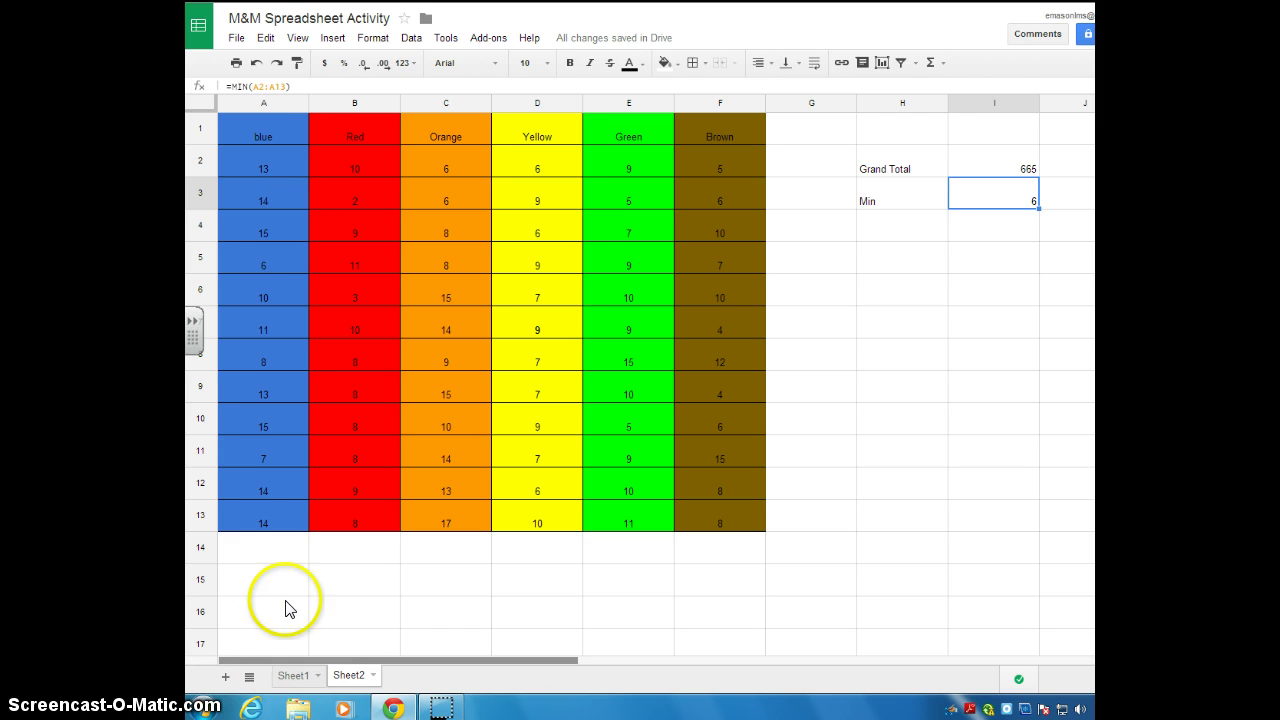
Step: Sum the Blue and Red columns in row 14, giving 140 and 94
{"action": "left_click_drag", "start_coordinate": [276, 161], "coordinate": [281, 522]}
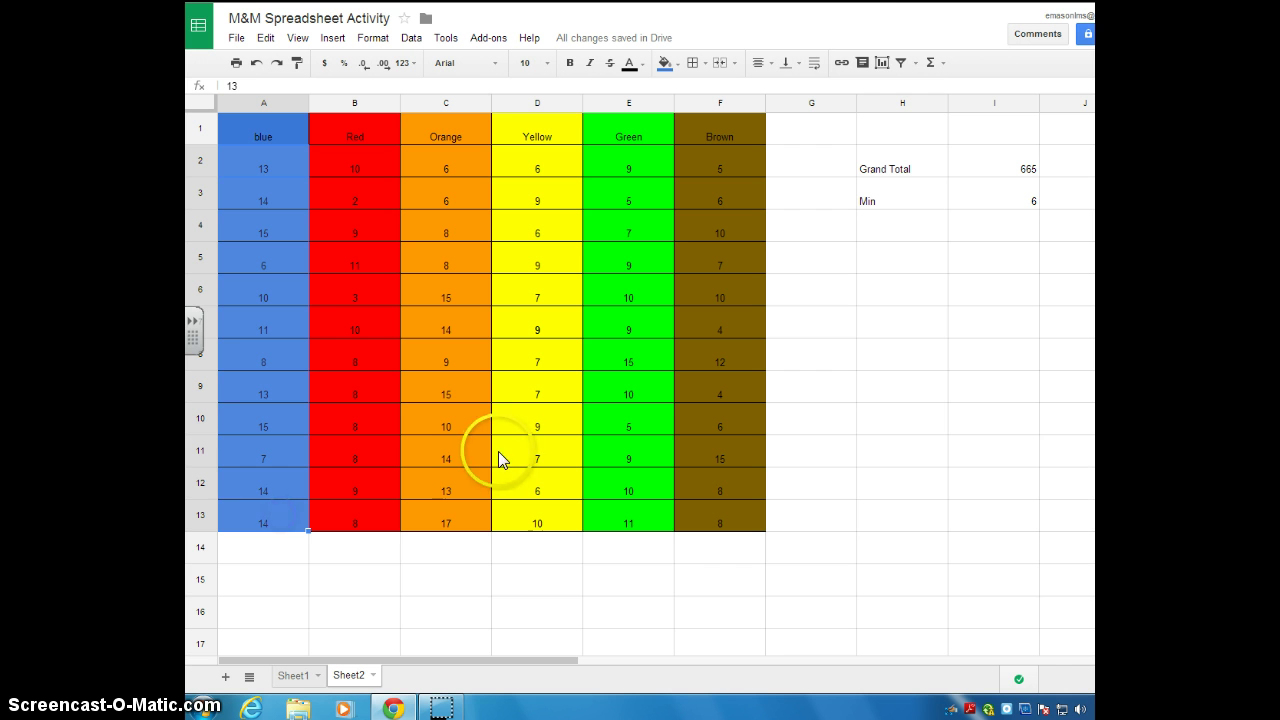
{"action": "left_click", "coordinate": [944, 66]}
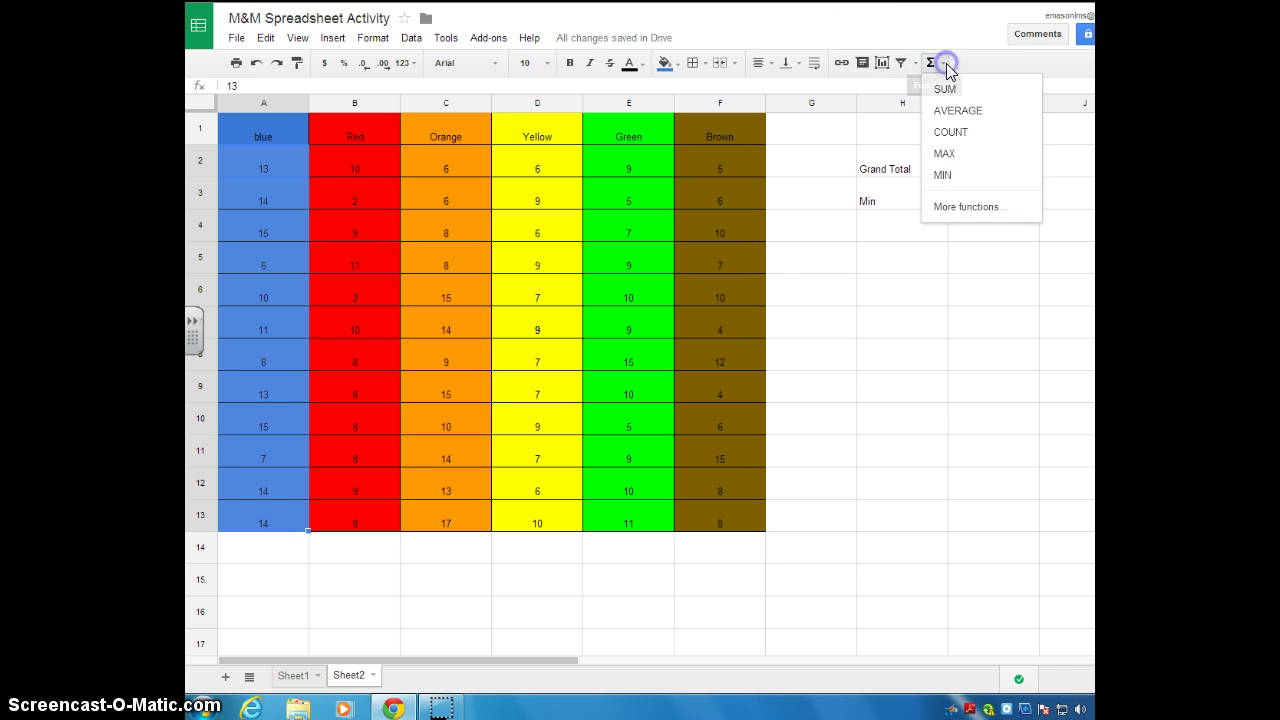
{"action": "left_click", "coordinate": [945, 90]}
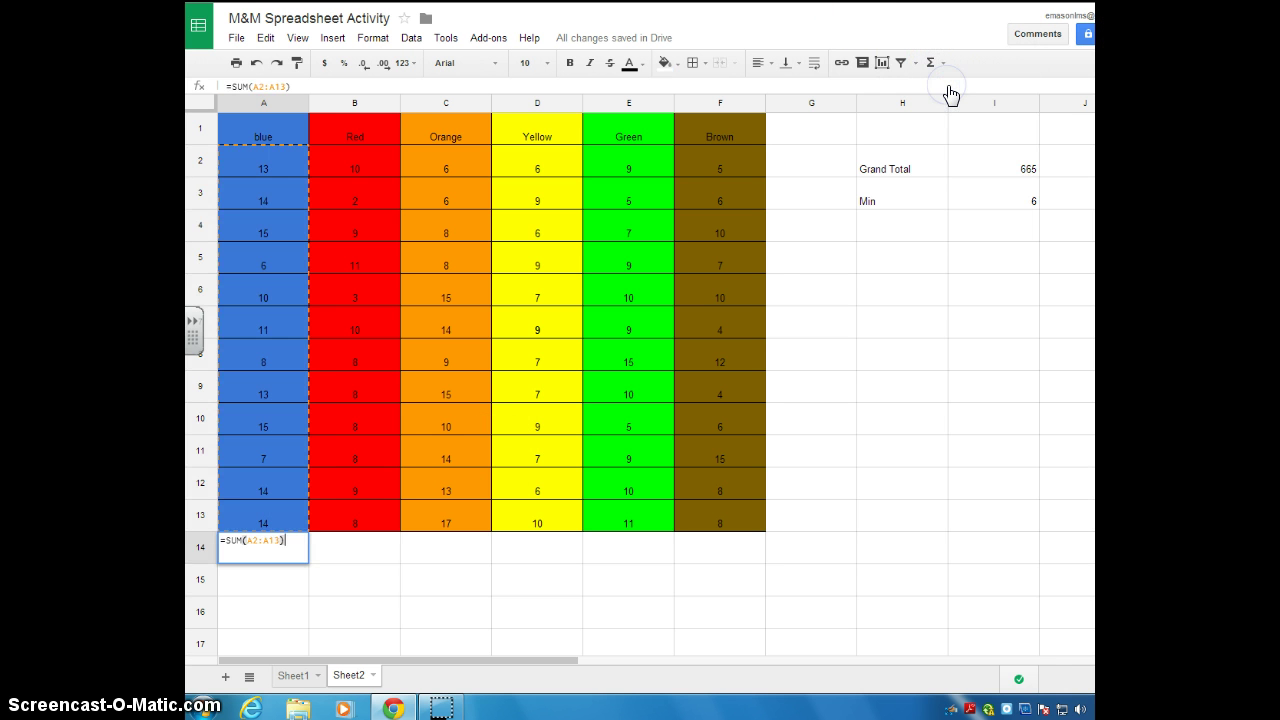
{"action": "key", "text": "Return"}
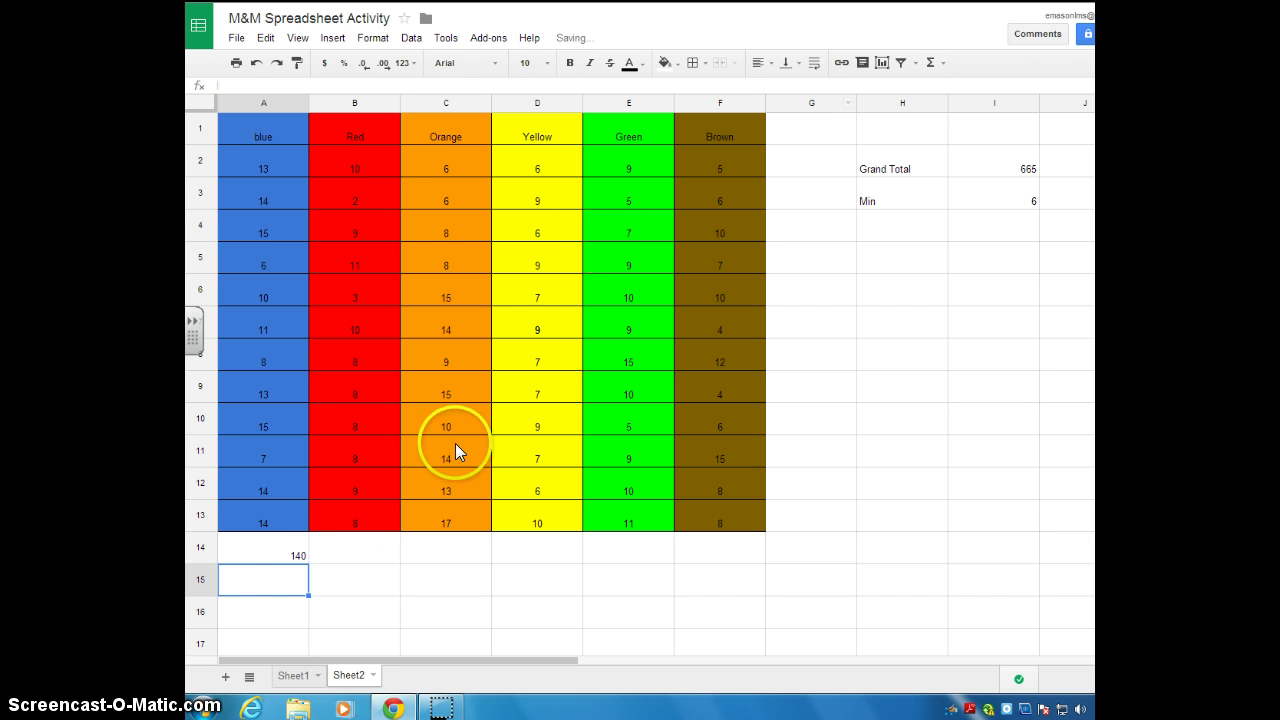
{"action": "left_click_drag", "start_coordinate": [379, 170], "coordinate": [372, 522]}
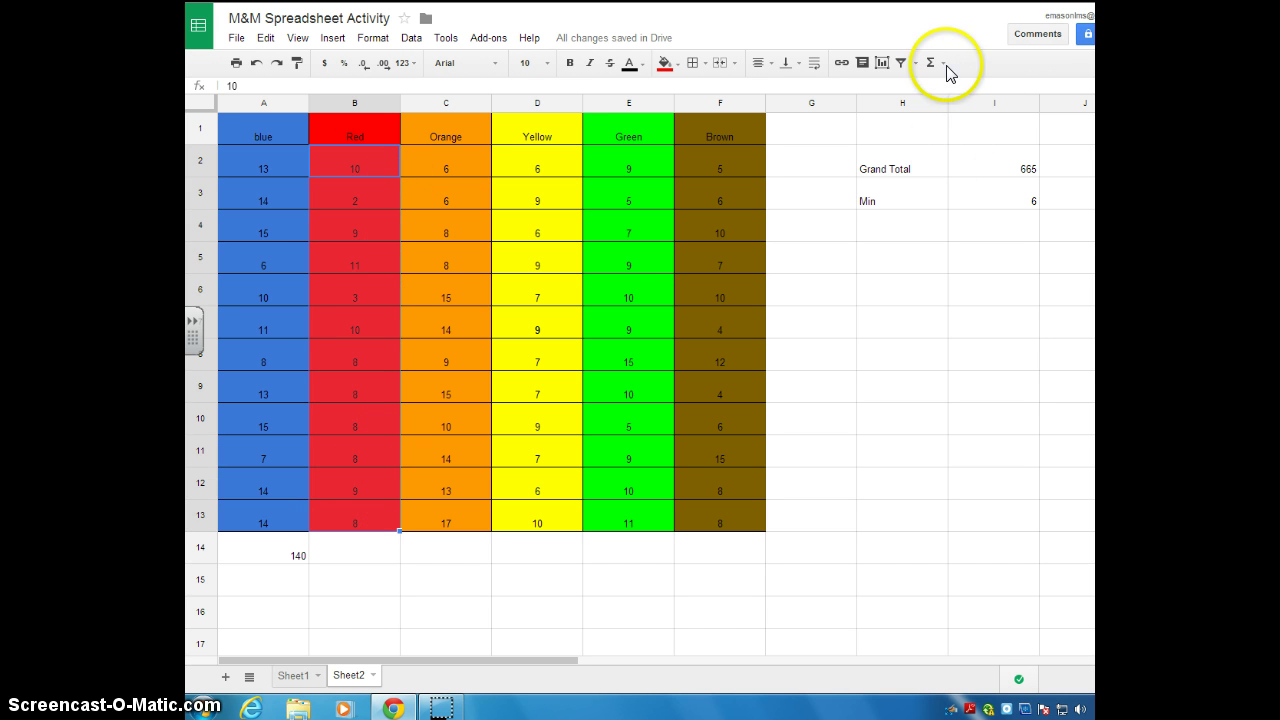
{"action": "left_click", "coordinate": [943, 63]}
{"action": "left_click", "coordinate": [945, 90]}
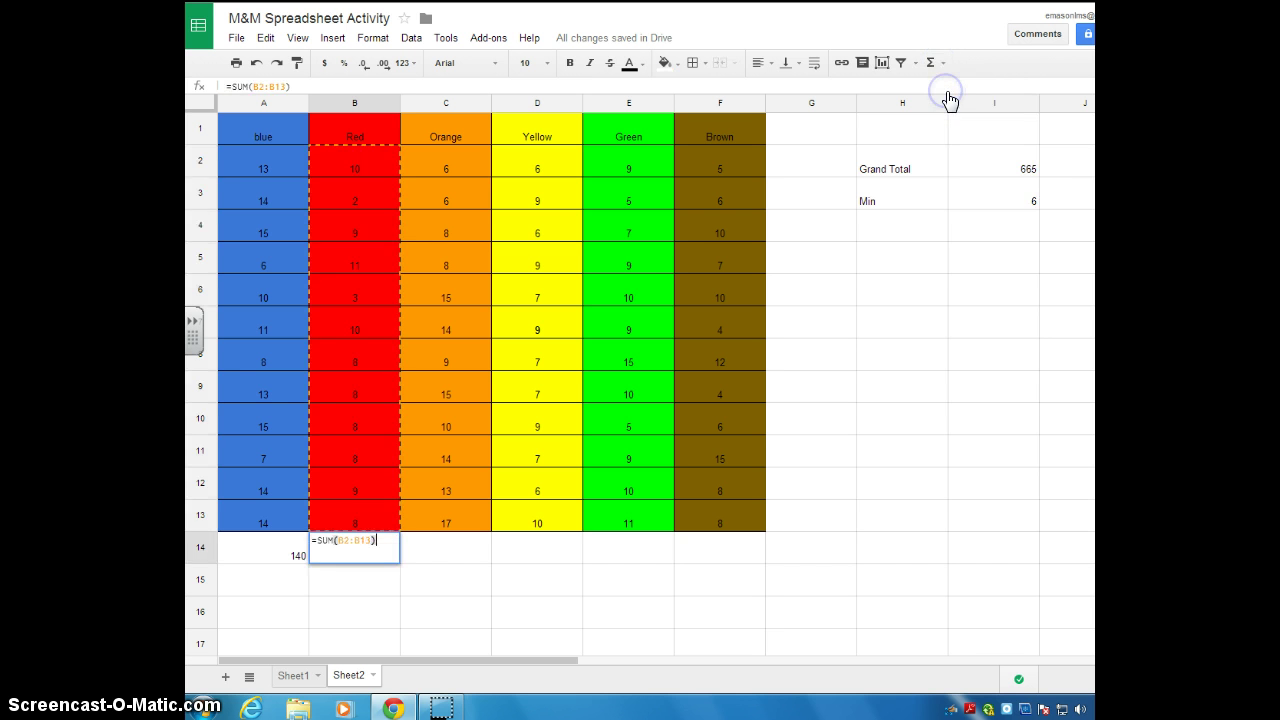
{"action": "key", "text": "Return"}
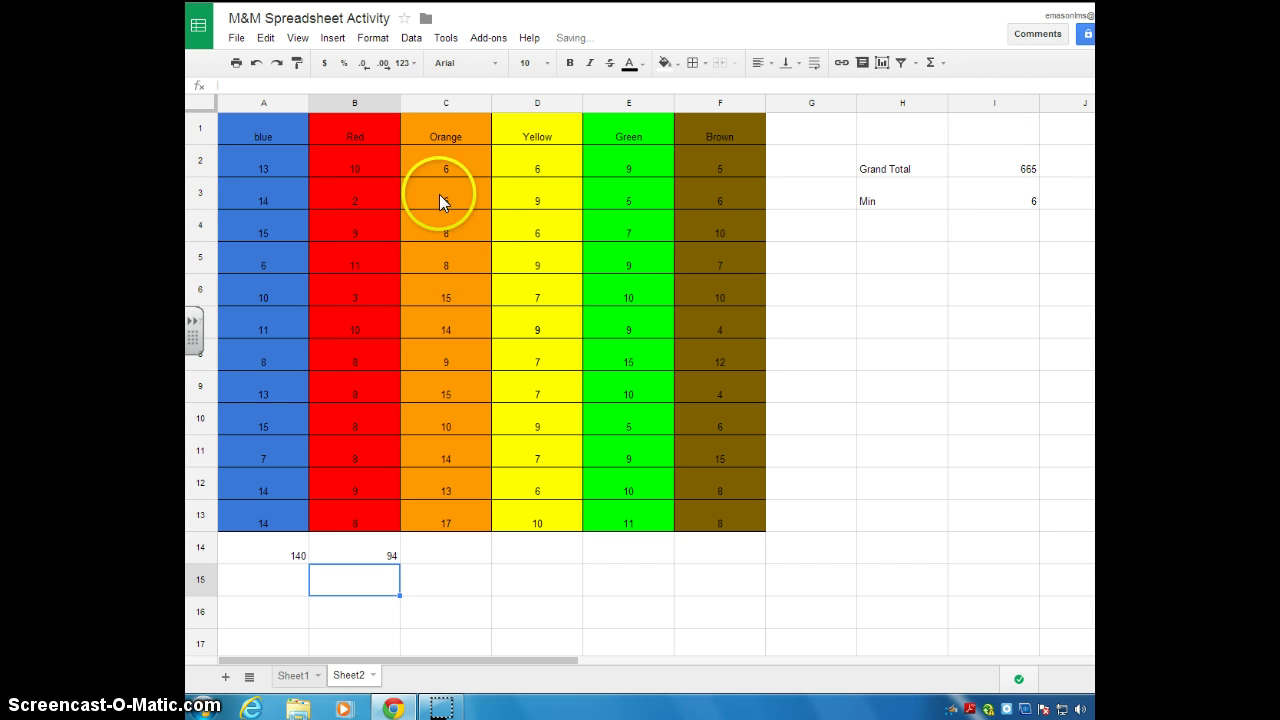
Step: Add SUM totals in row 14 for Orange (135) and Yellow (92)
{"action": "left_click", "coordinate": [450, 168]}
{"action": "left_click_drag", "start_coordinate": [451, 170], "coordinate": [446, 515]}
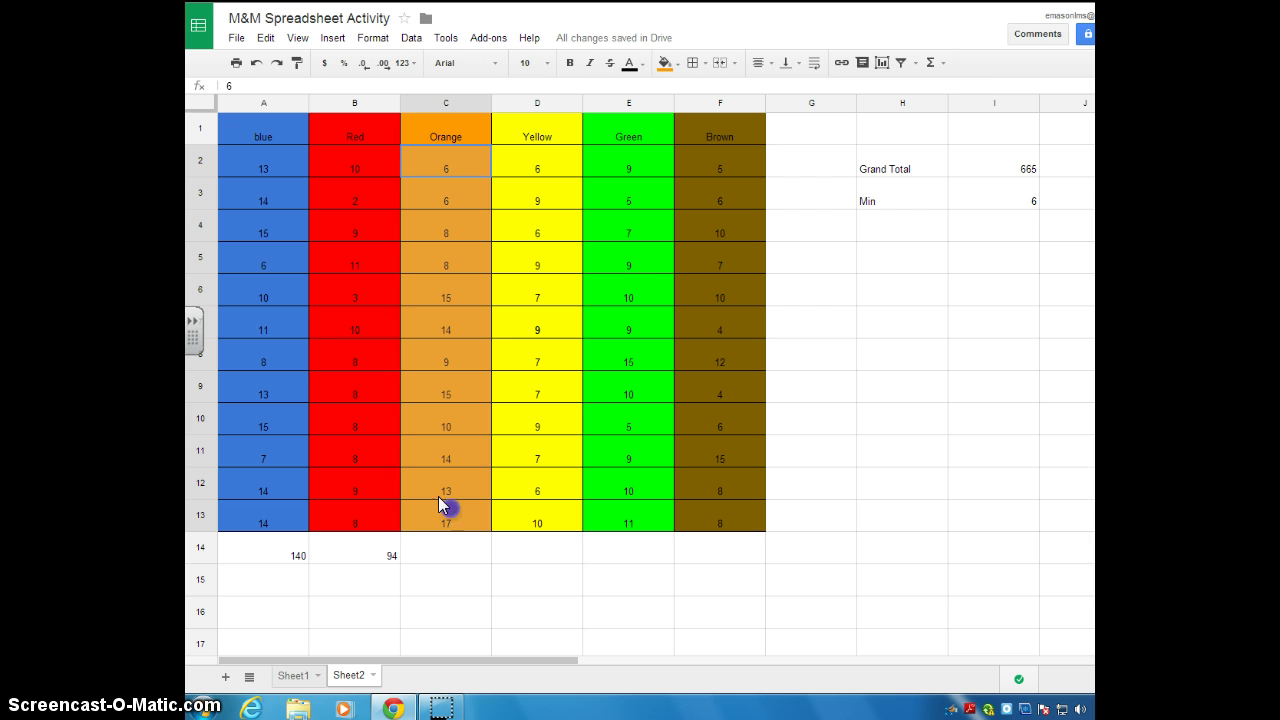
{"action": "left_click", "coordinate": [932, 63]}
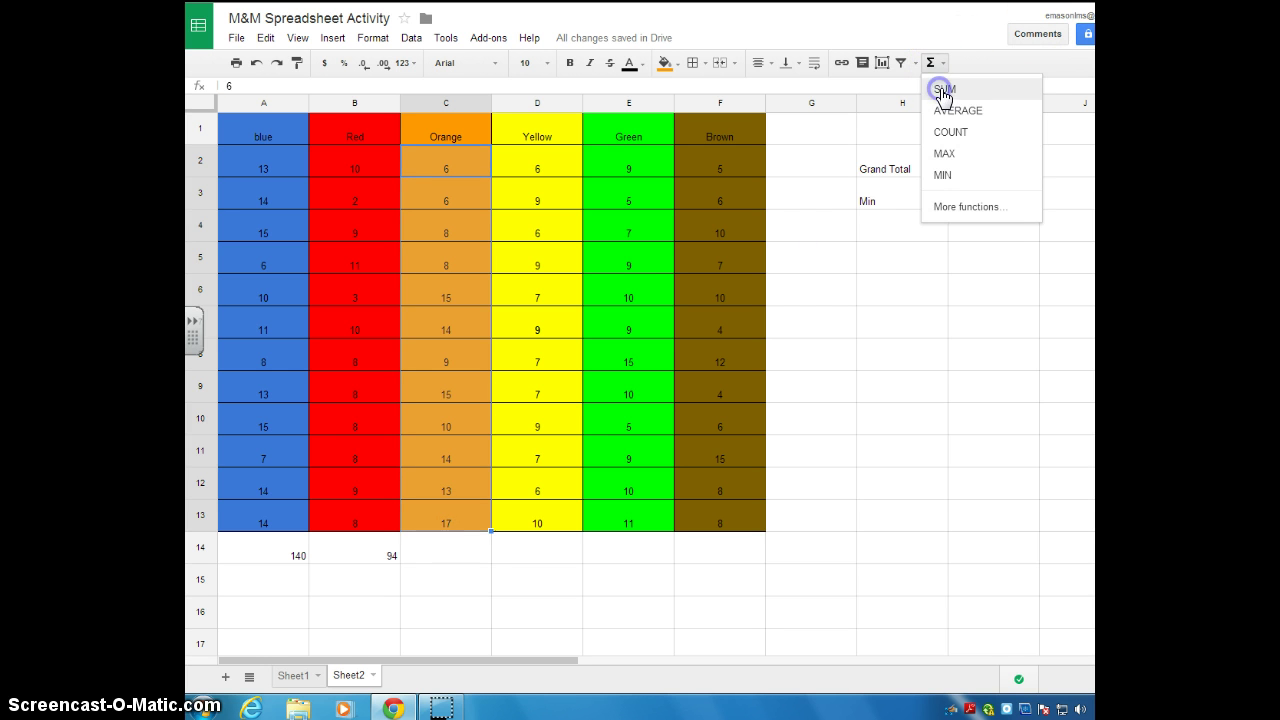
{"action": "left_click", "coordinate": [945, 89]}
{"action": "key", "text": "Return"}
{"action": "left_click_drag", "start_coordinate": [551, 165], "coordinate": [543, 509]}
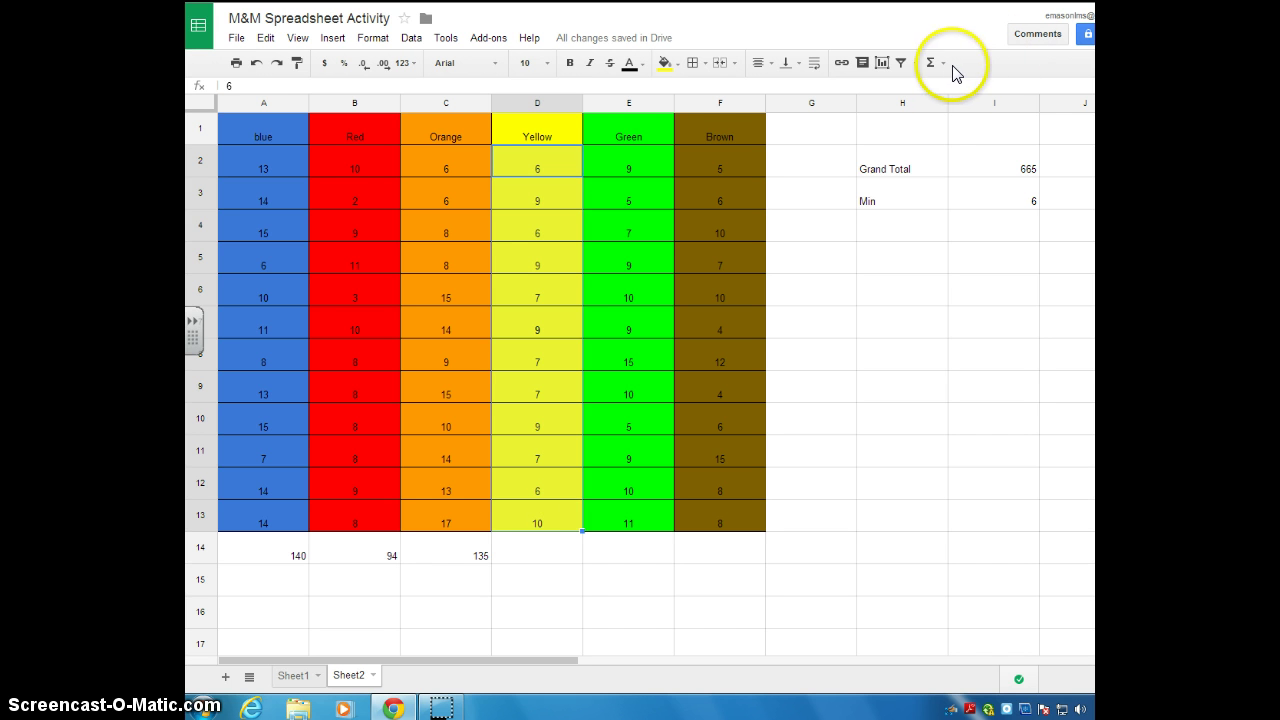
{"action": "left_click", "coordinate": [944, 66]}
{"action": "left_click", "coordinate": [945, 89]}
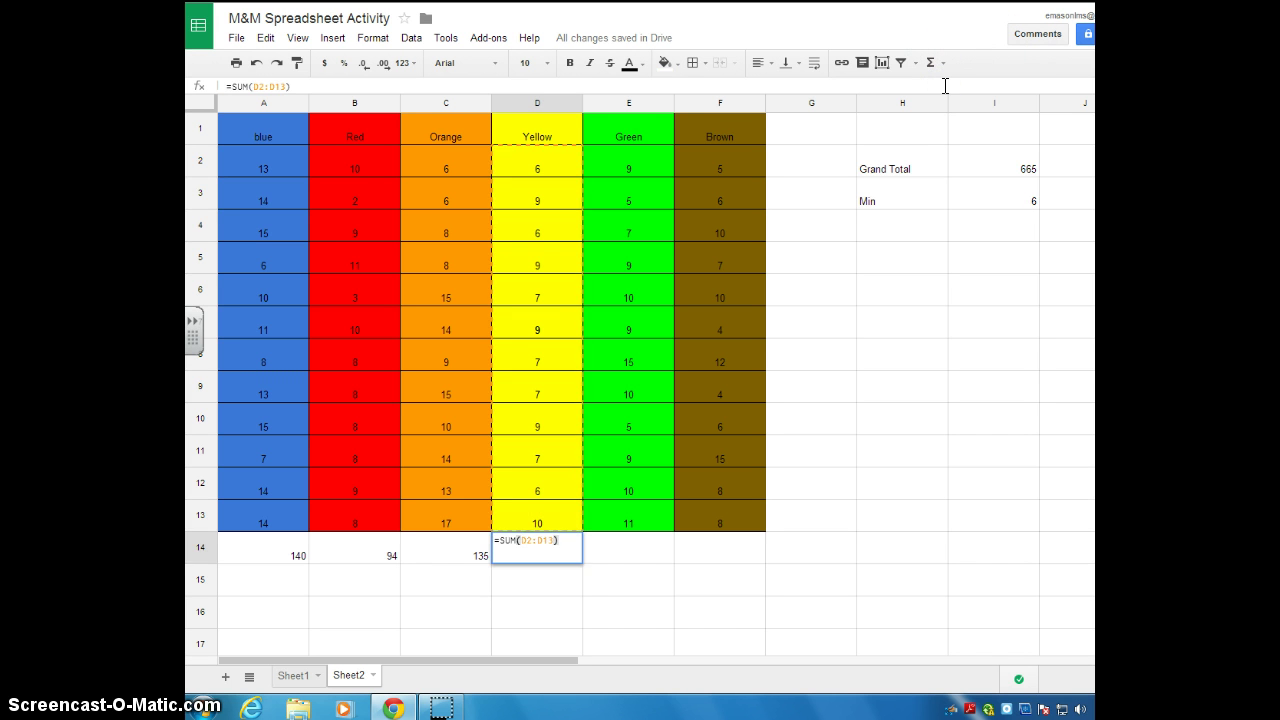
{"action": "key", "text": "Return"}
Step: Add SUM totals in row 14 for Green (109) and Brown (95)
{"action": "left_click_drag", "start_coordinate": [649, 152], "coordinate": [648, 525]}
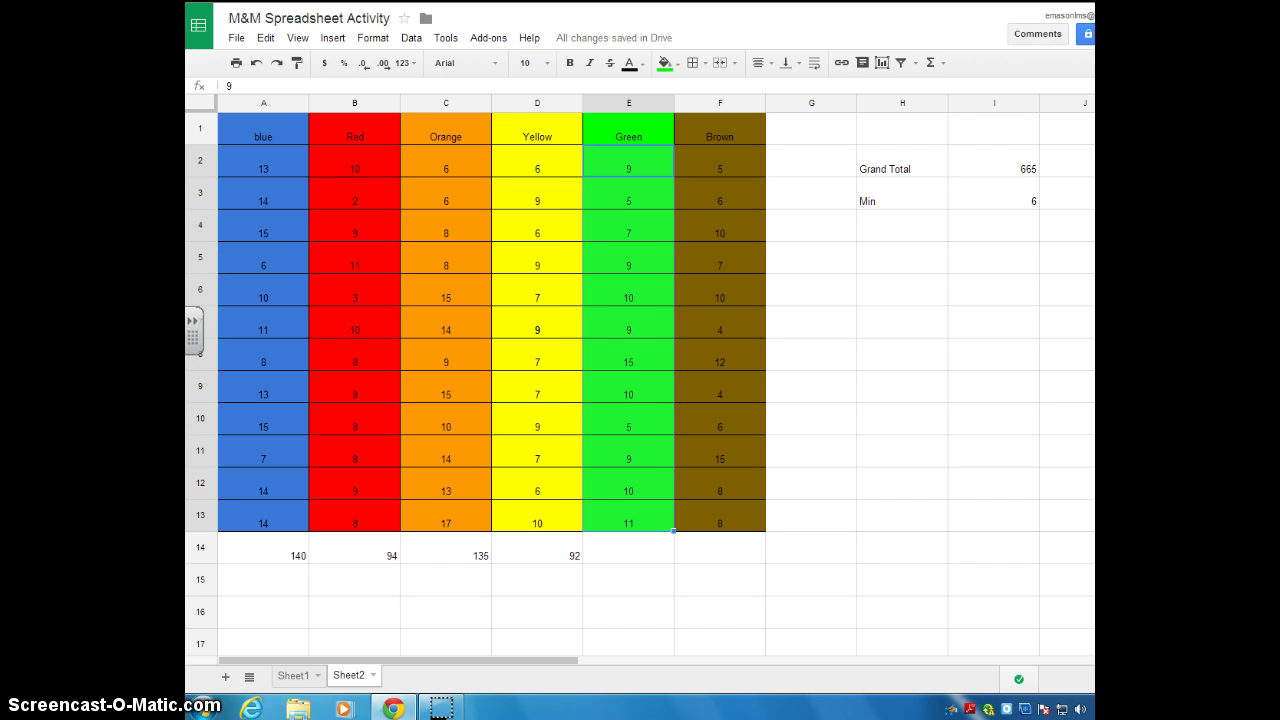
{"action": "left_click", "coordinate": [943, 63]}
{"action": "left_click", "coordinate": [946, 89]}
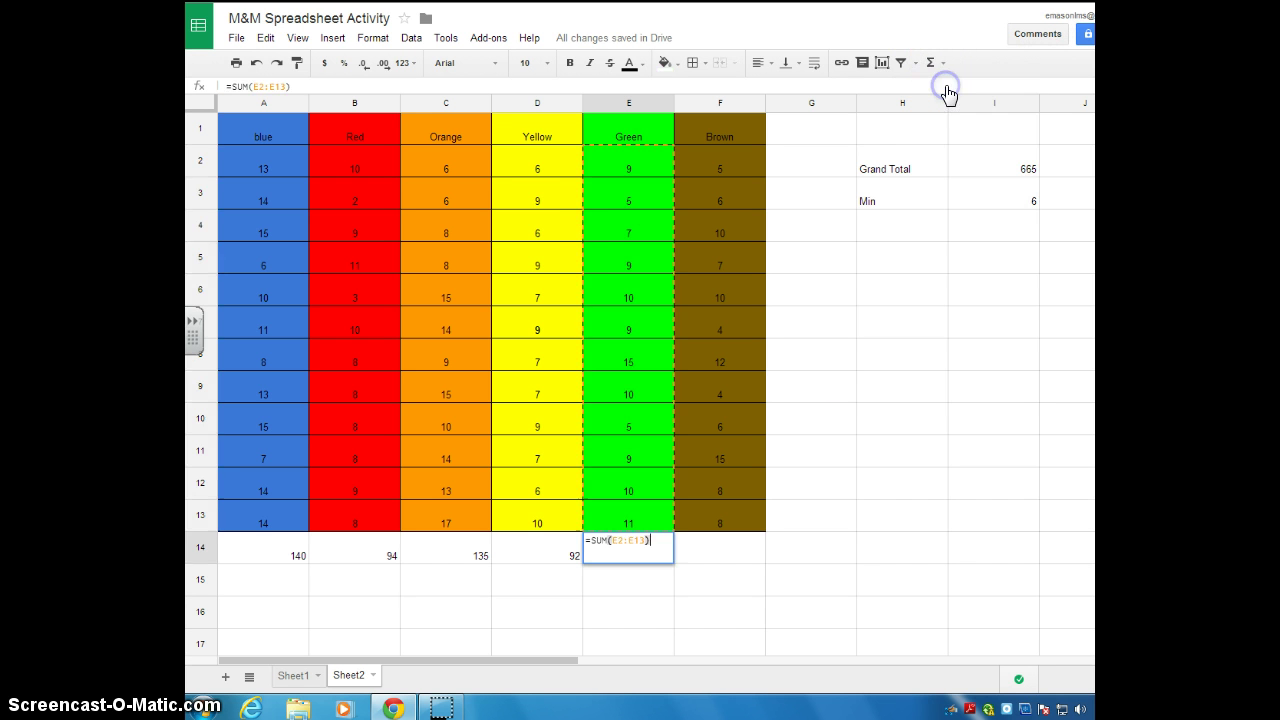
{"action": "key", "text": "Return"}
{"action": "left_click_drag", "start_coordinate": [723, 166], "coordinate": [728, 515]}
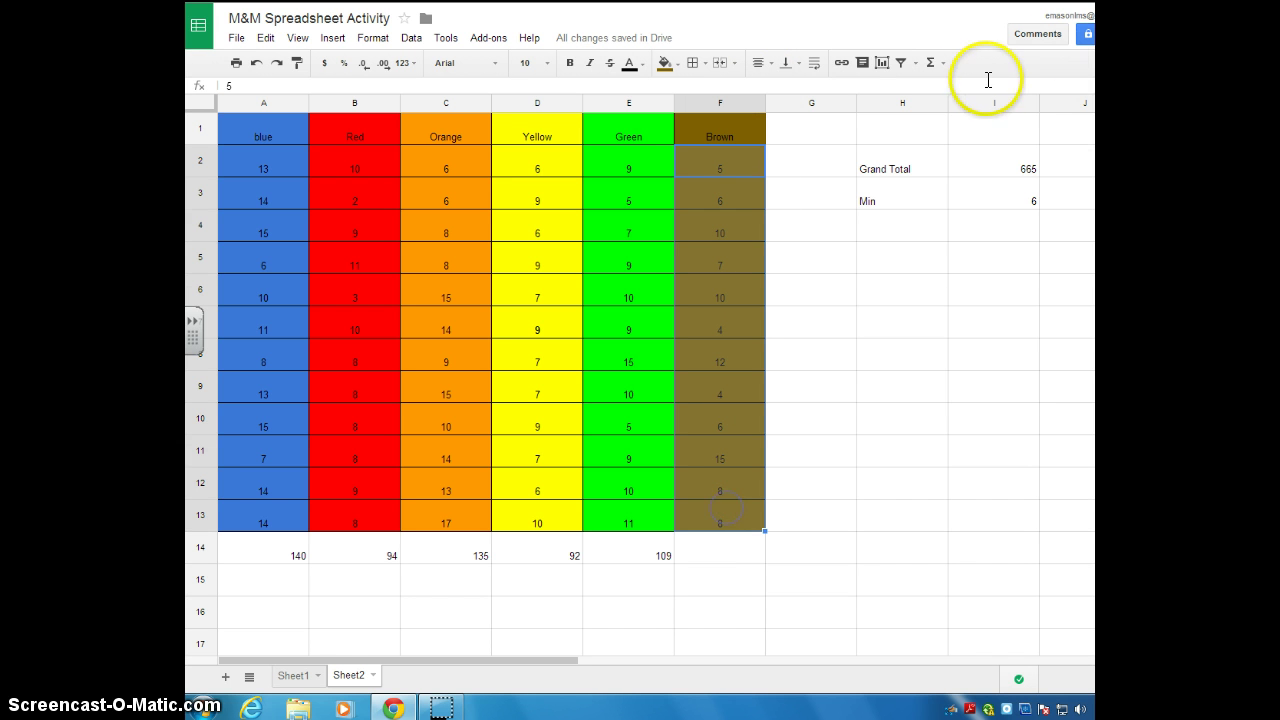
{"action": "left_click", "coordinate": [930, 63]}
{"action": "left_click", "coordinate": [941, 89]}
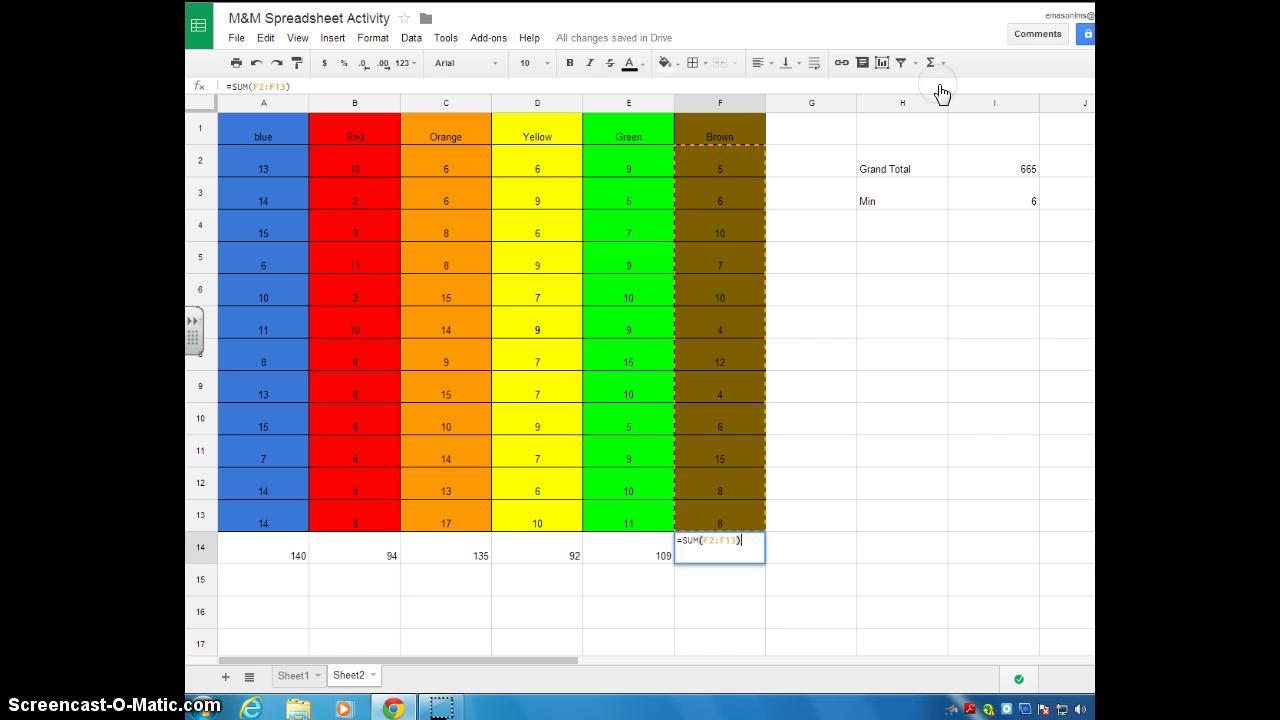
{"action": "key", "text": "Return"}
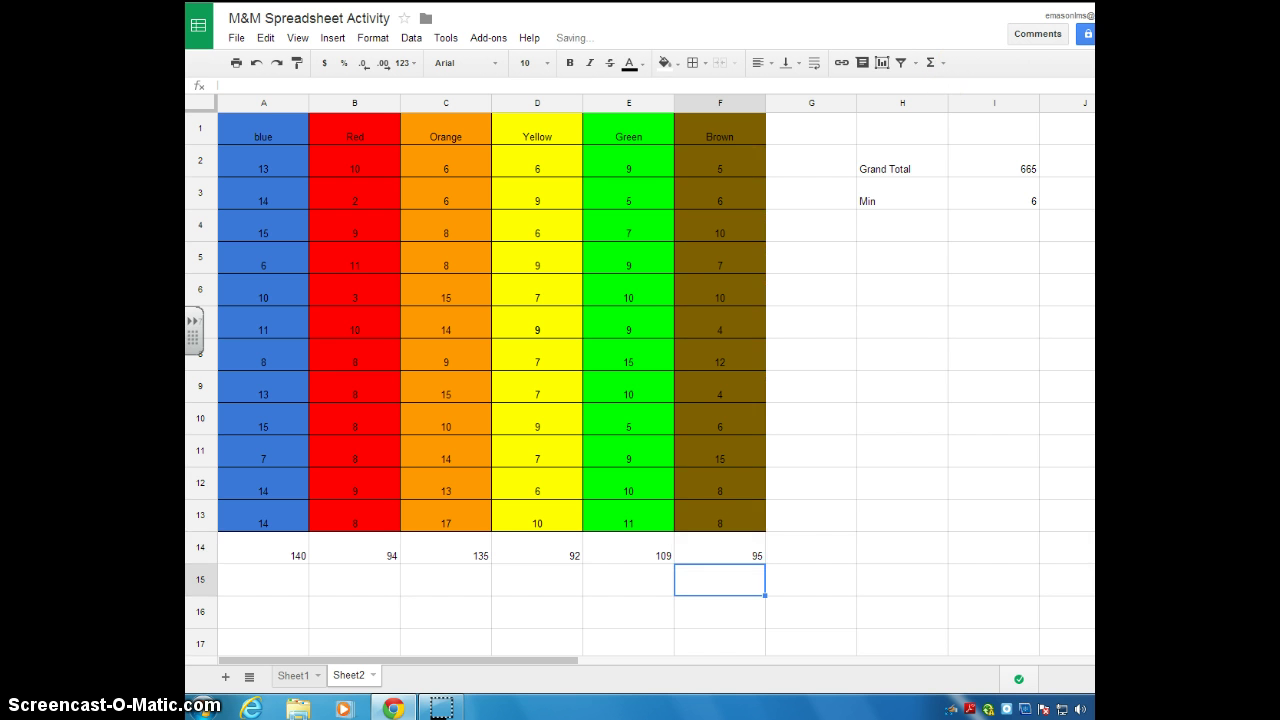
{"action": "key", "text": "ctrl+Tab"}
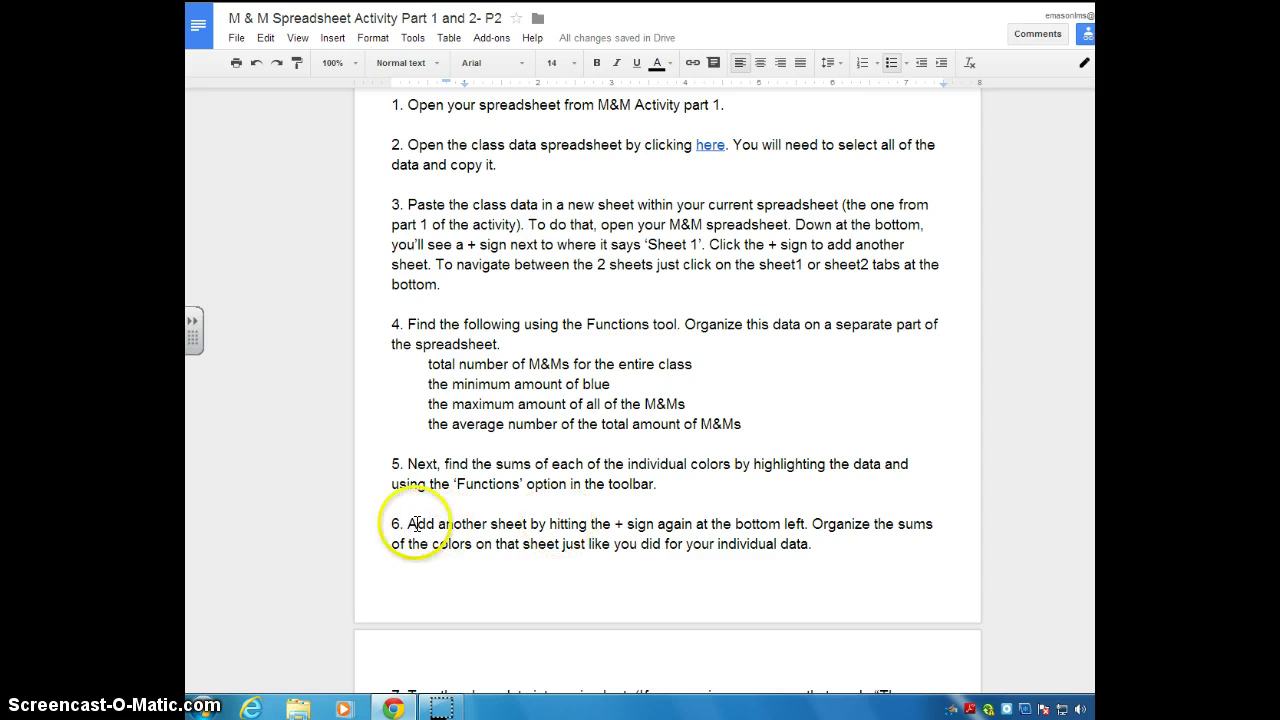
Step: Highlight step 6 about adding a sheet for the colour sums, then return to the spreadsheet
{"action": "left_click_drag", "start_coordinate": [408, 524], "coordinate": [880, 549]}
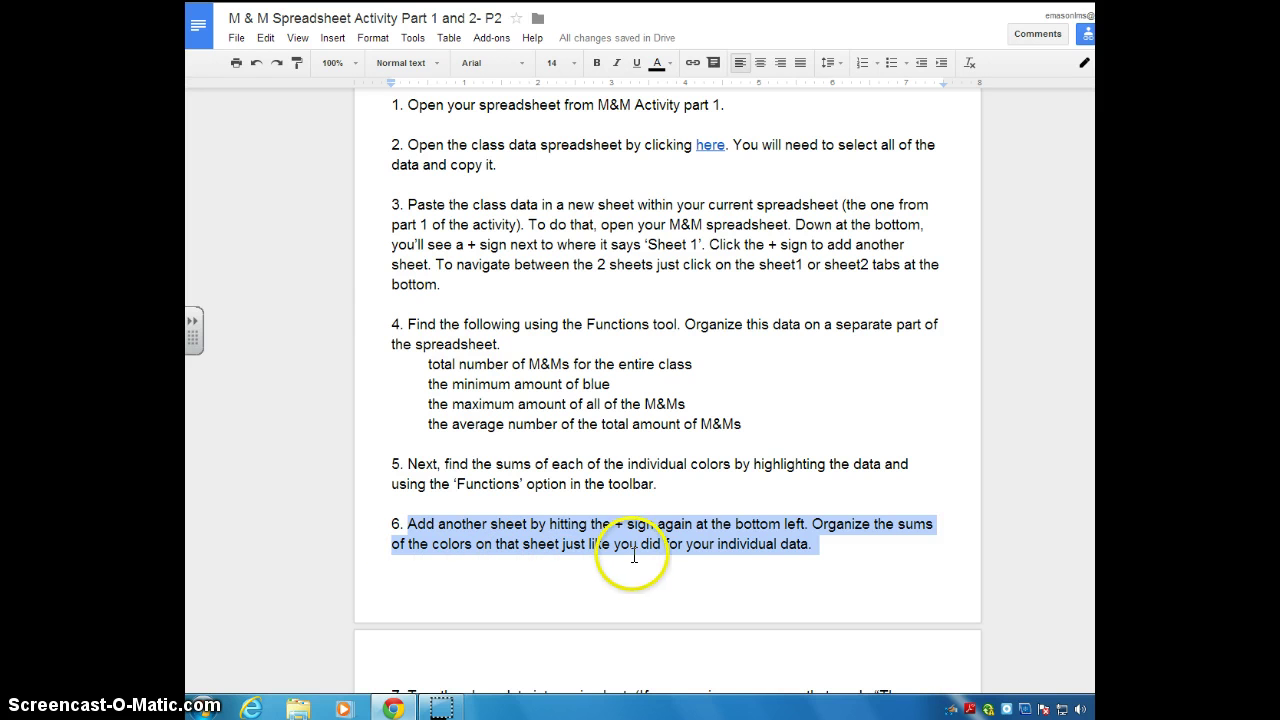
{"action": "left_click", "coordinate": [872, 591]}
{"action": "left_click", "coordinate": [762, 607]}
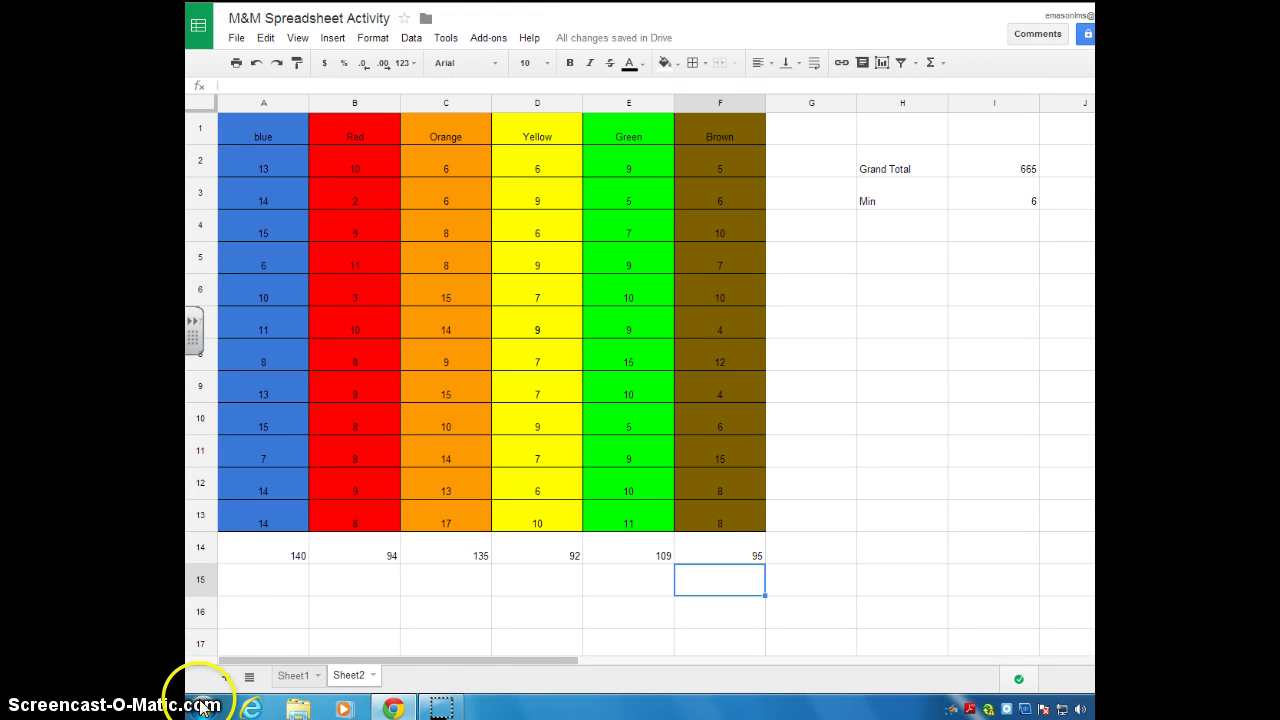
Step: Add a third sheet and rename Sheet1 to 'Individual Data'
{"action": "left_click", "coordinate": [222, 682]}
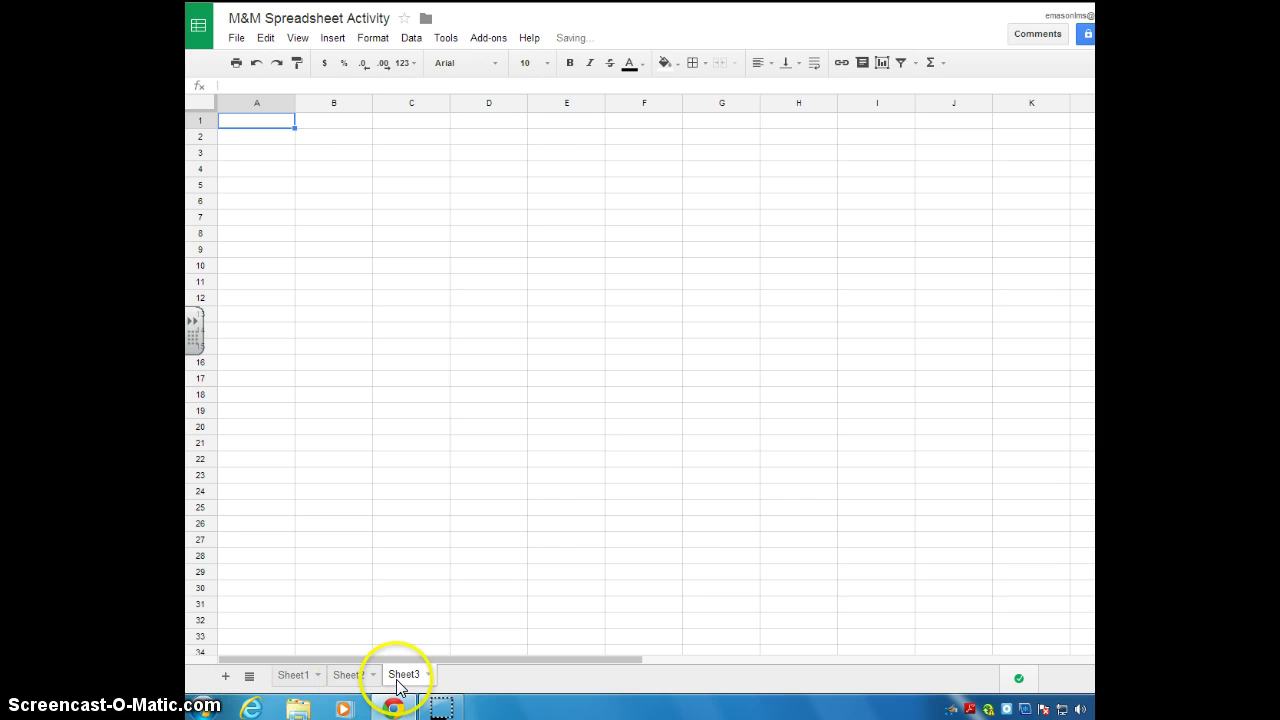
{"action": "right_click", "coordinate": [295, 679]}
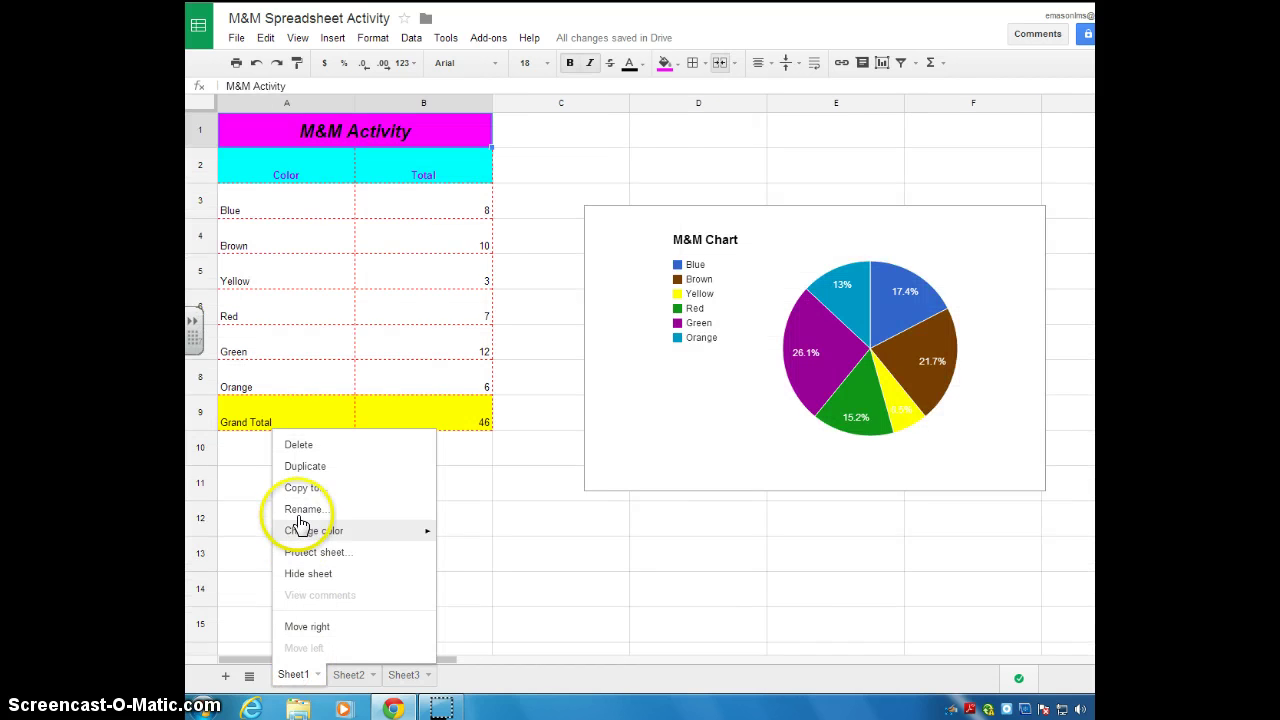
{"action": "left_click", "coordinate": [300, 509]}
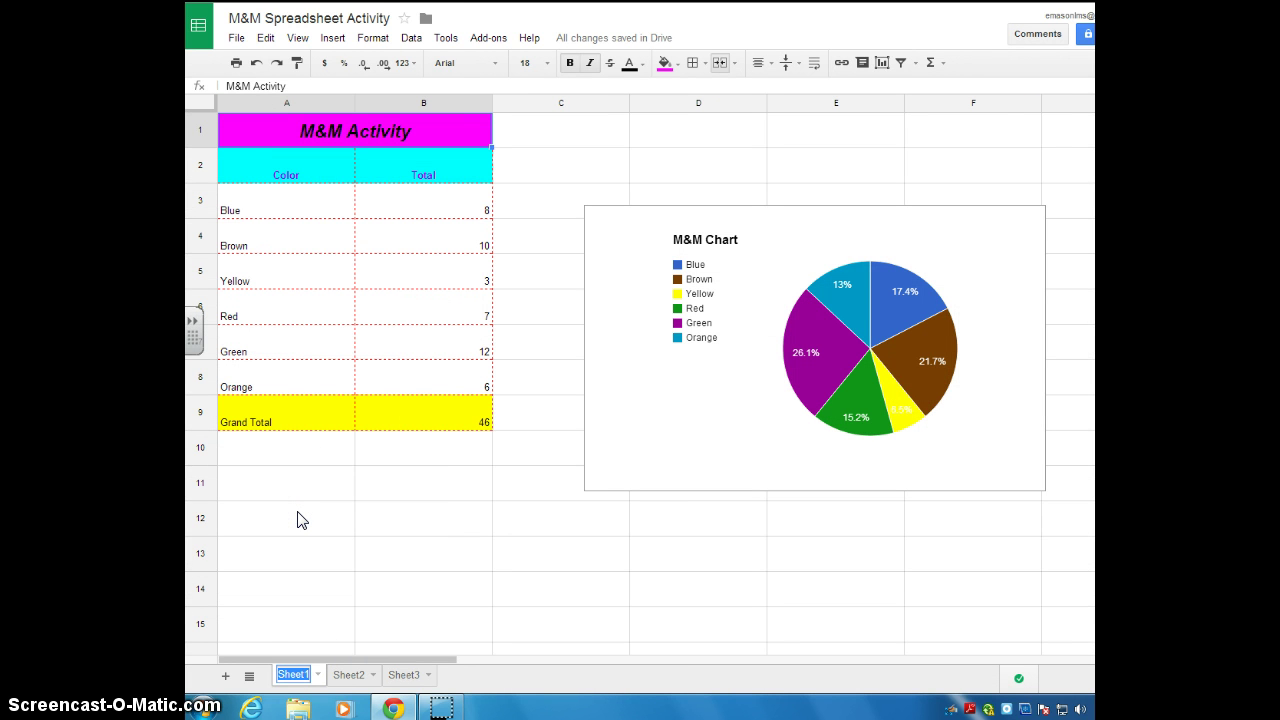
{"action": "type", "text": "Indi"}
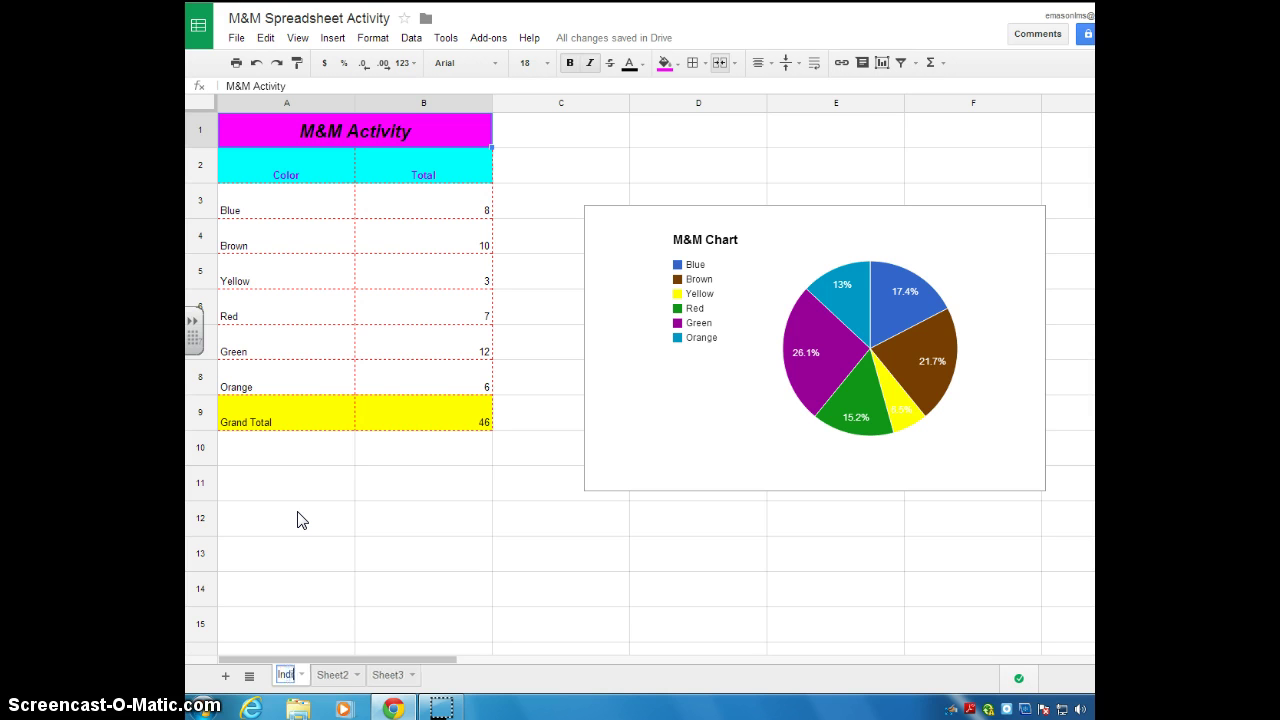
{"action": "type", "text": "vidual Data"}
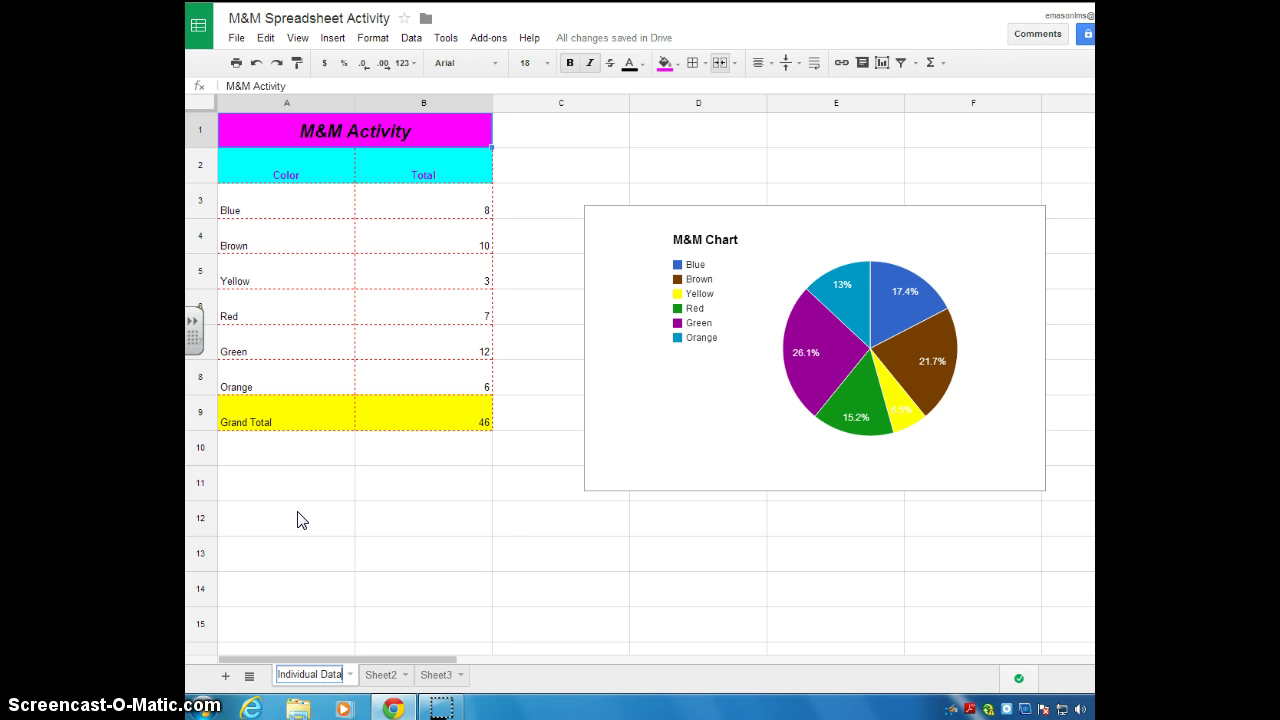
{"action": "left_click", "coordinate": [380, 675]}
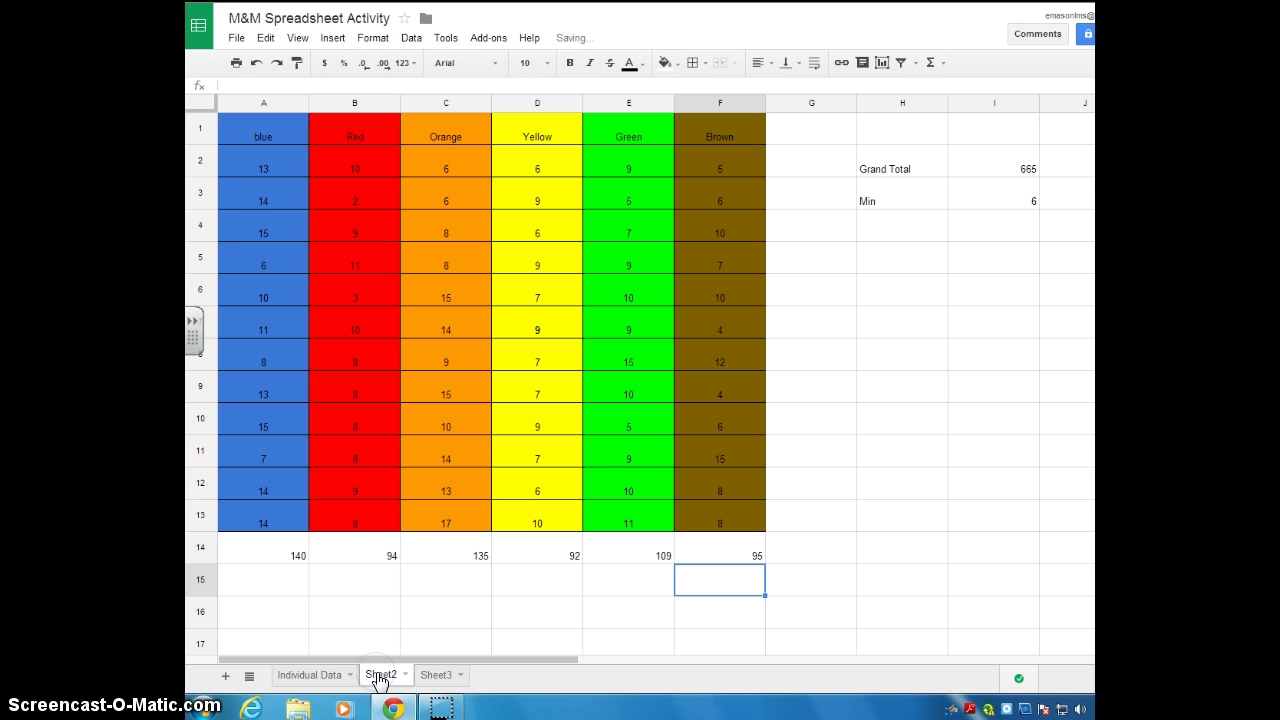
Step: Rename Sheet2 to 'Class Data' and begin naming Sheet3 'Class Pie Chart'
{"action": "right_click", "coordinate": [381, 680]}
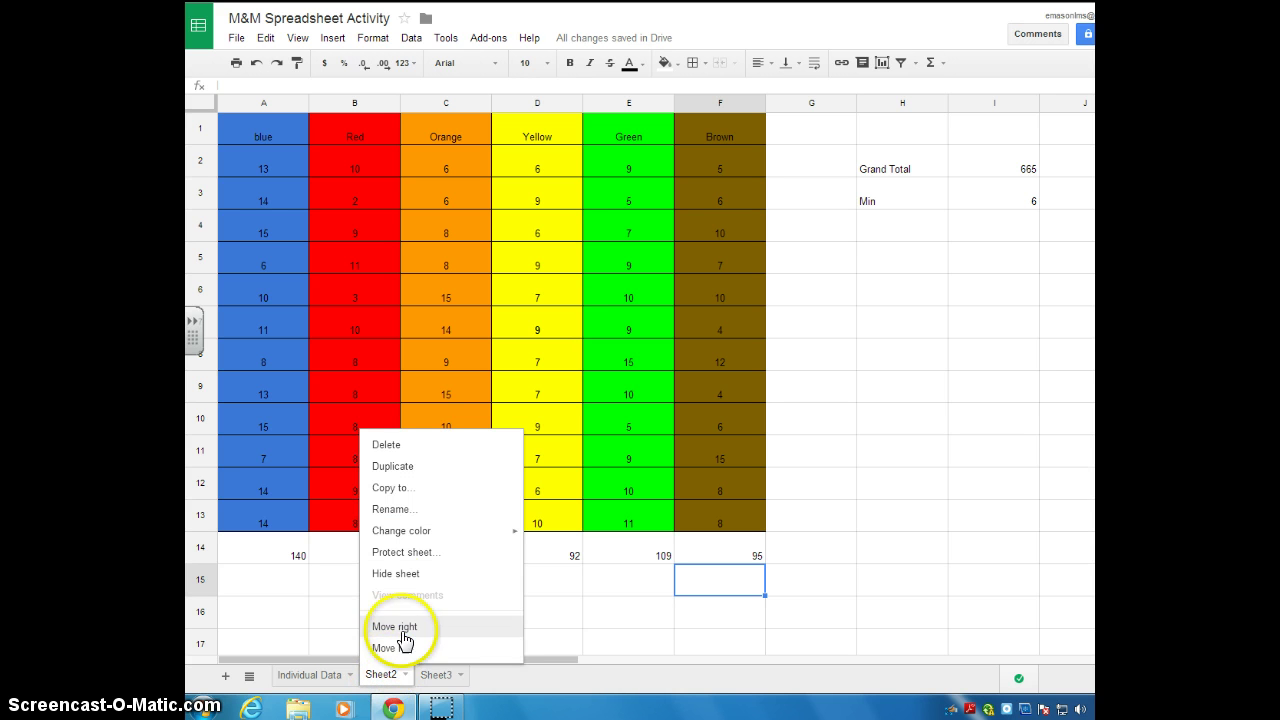
{"action": "left_click", "coordinate": [394, 510]}
{"action": "type", "text": "Cl"}
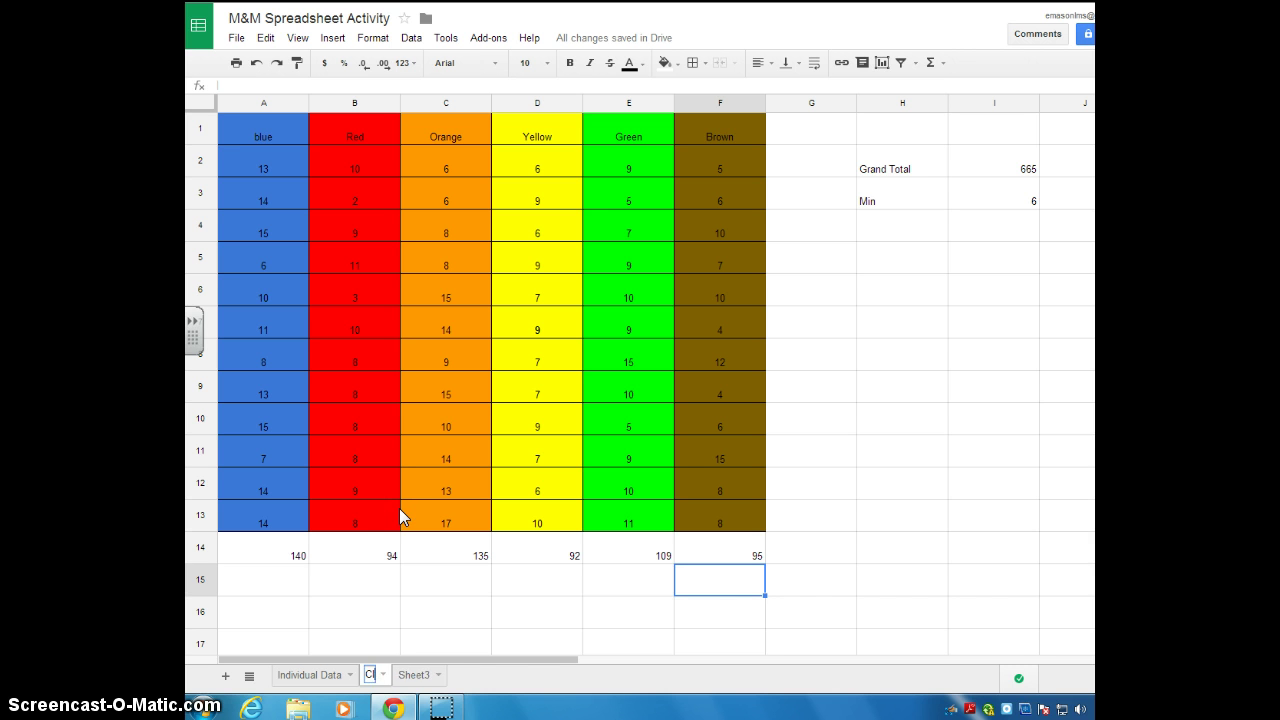
{"action": "type", "text": "ass Data"}
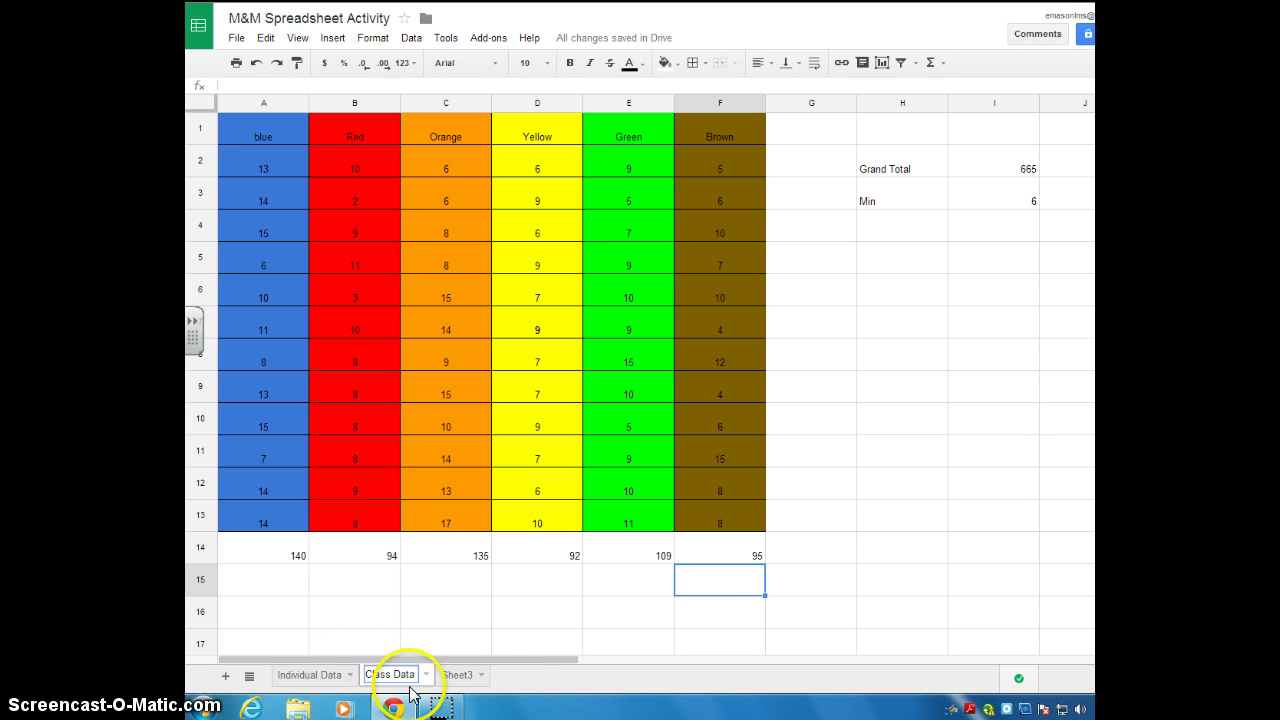
{"action": "left_click", "coordinate": [458, 675]}
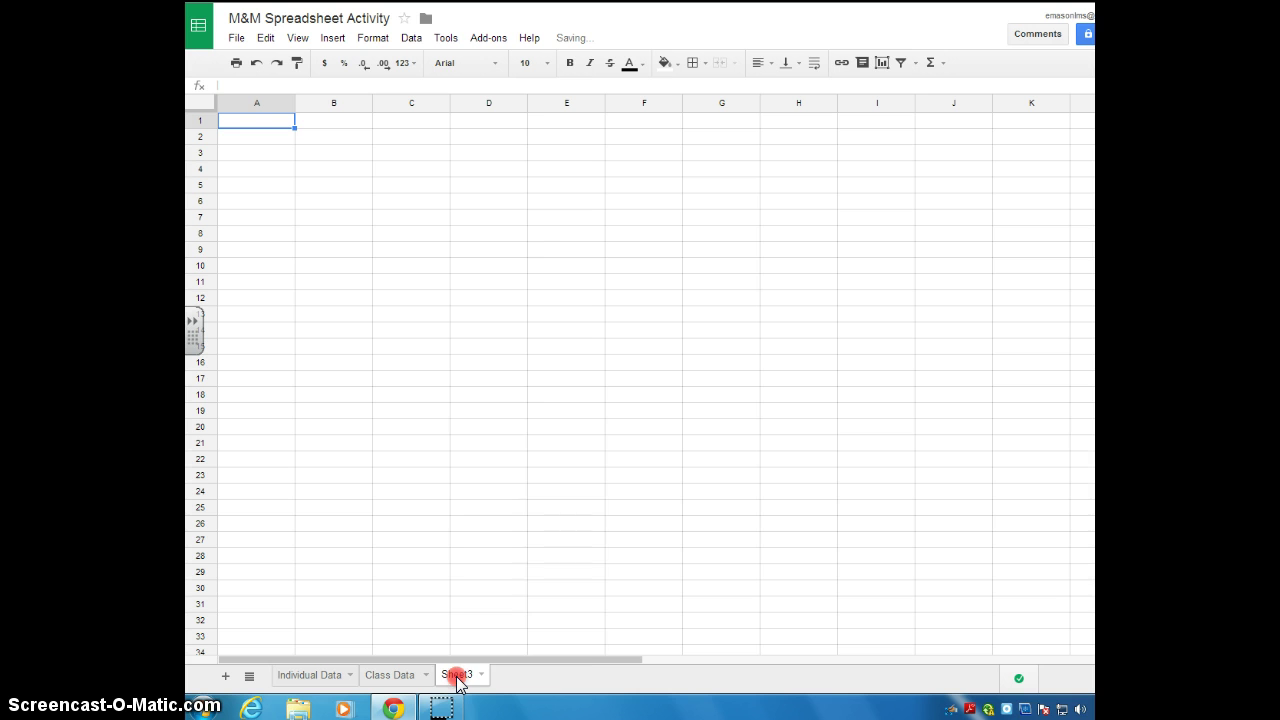
{"action": "right_click", "coordinate": [458, 675]}
{"action": "left_click", "coordinate": [475, 514]}
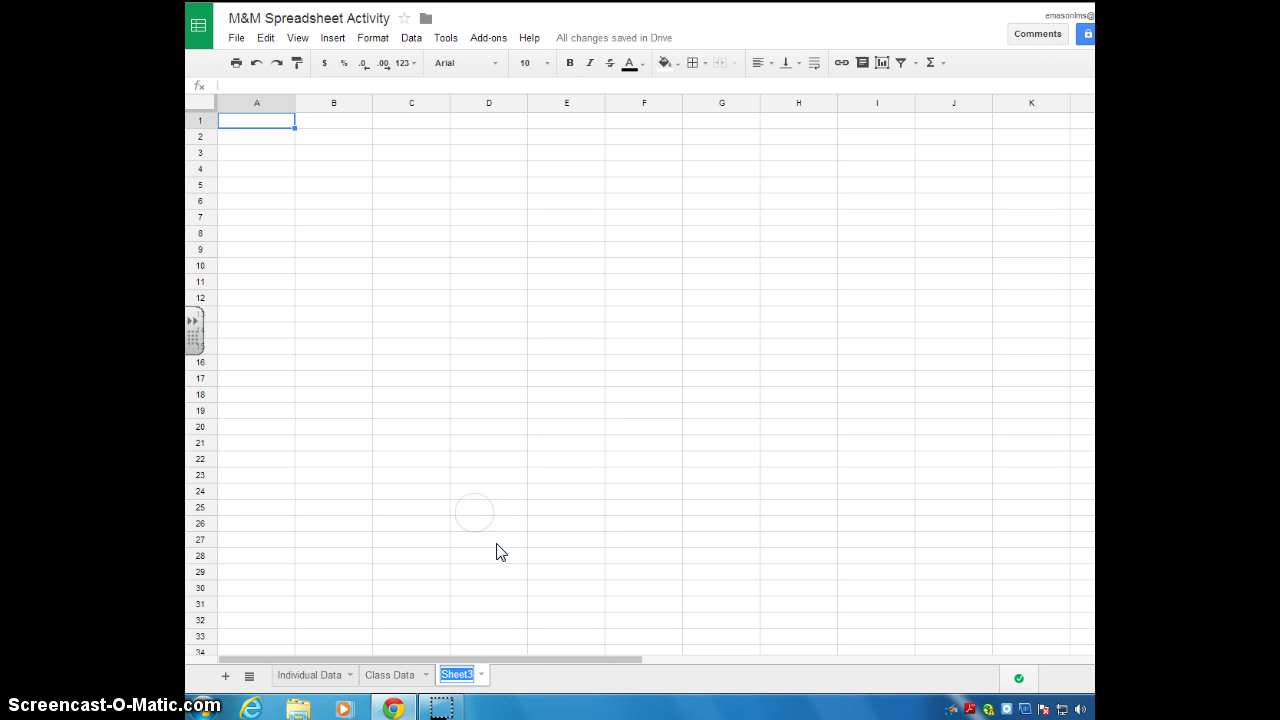
{"action": "type", "text": "Class Pie Chart"}
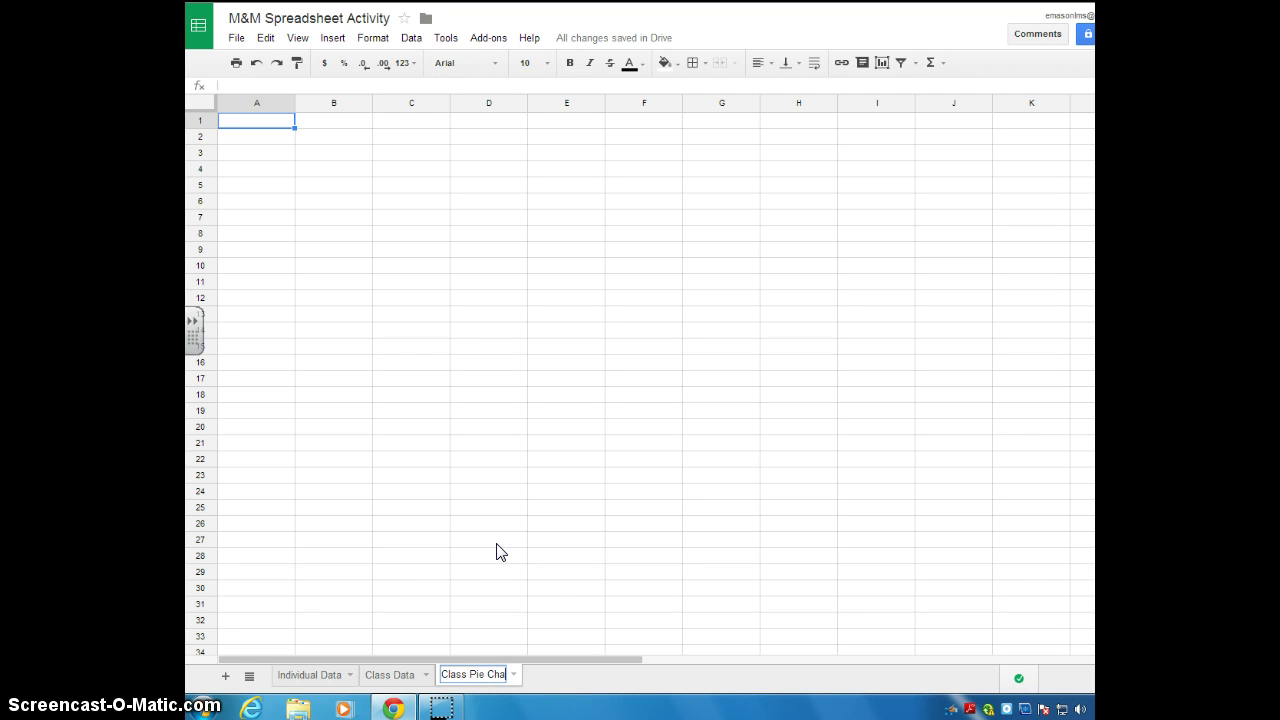
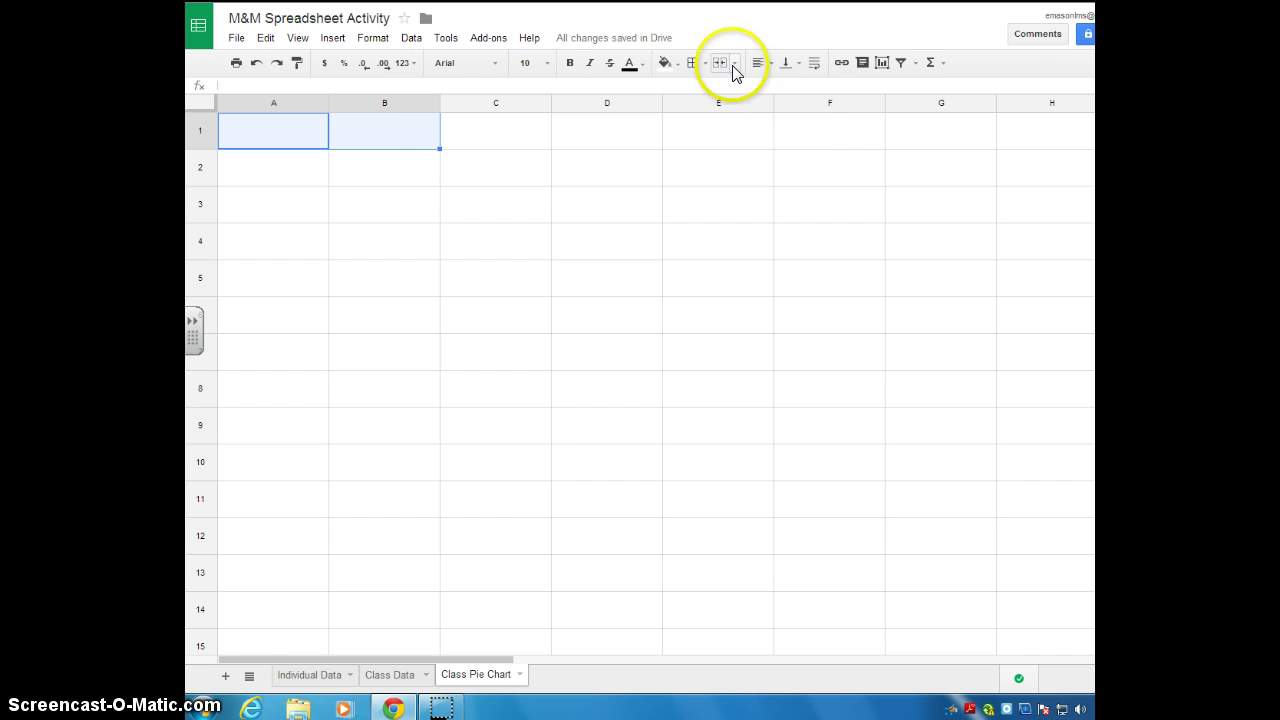
Step: Merge A1:B1, enter the title 'Class M&M Data', and center it horizontally and vertically
{"action": "left_click", "coordinate": [734, 63]}
{"action": "left_click", "coordinate": [748, 112]}
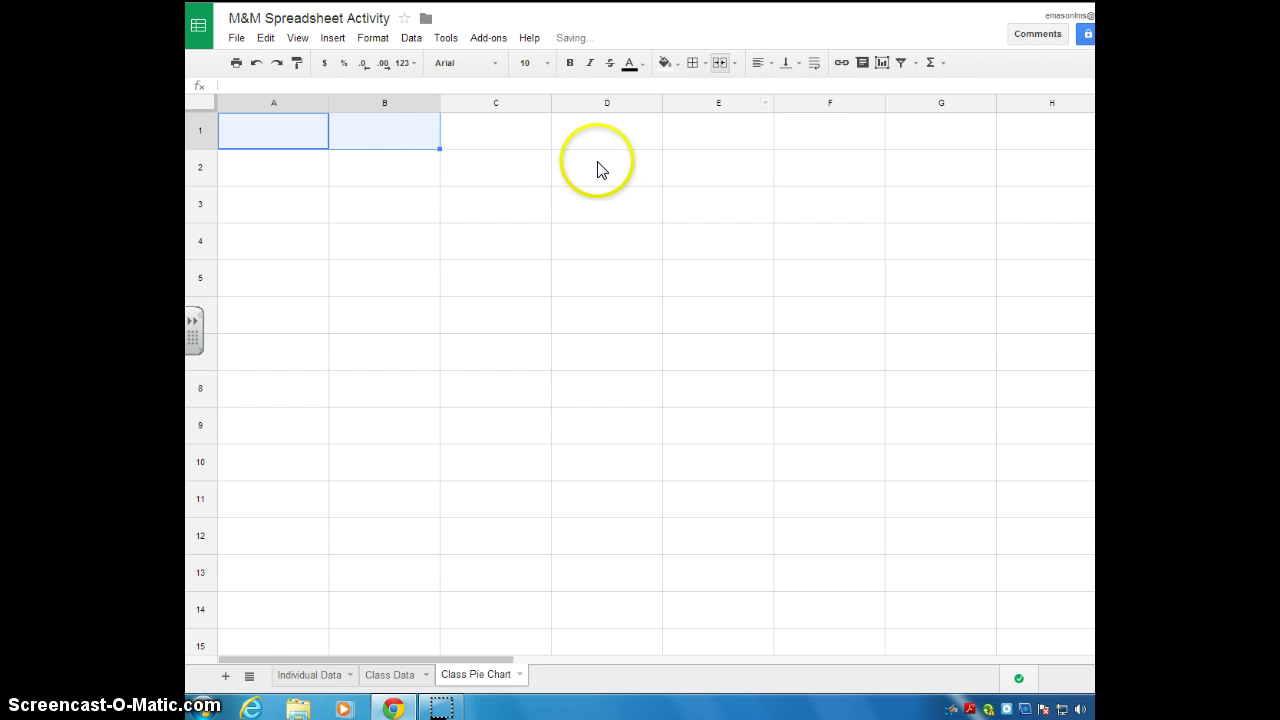
{"action": "left_click", "coordinate": [352, 132]}
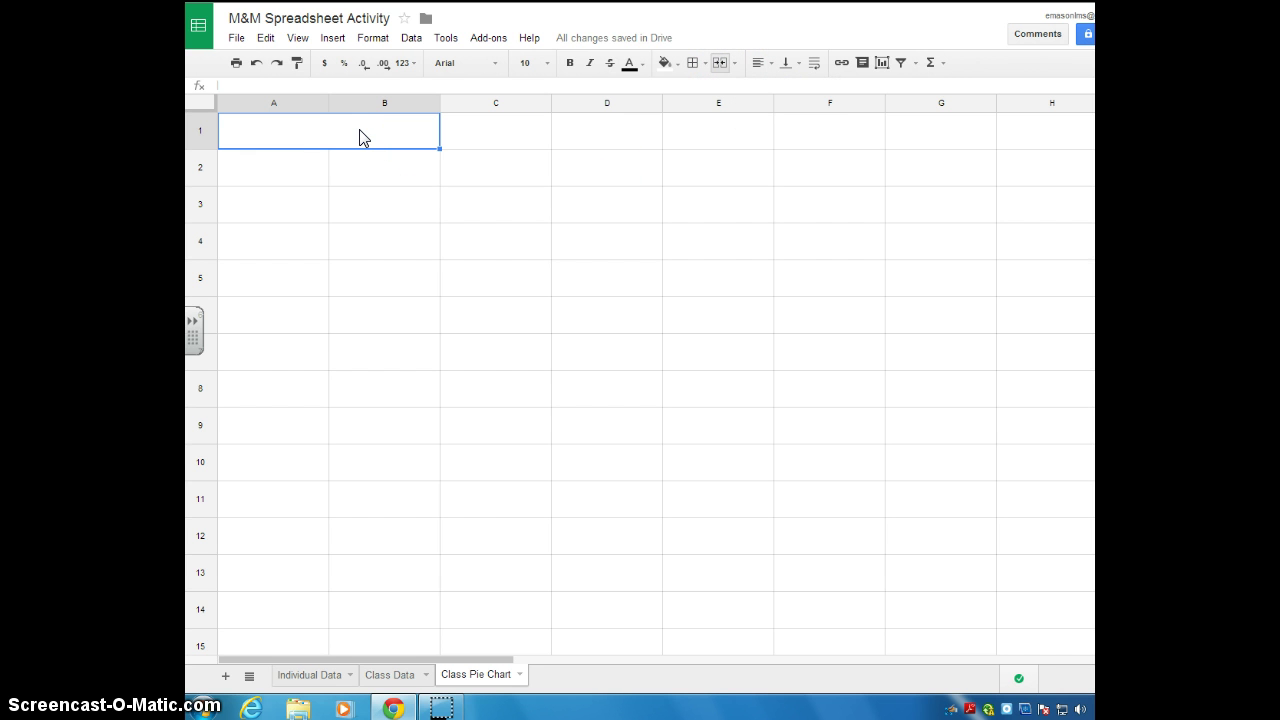
{"action": "type", "text": "Class M&M Data"}
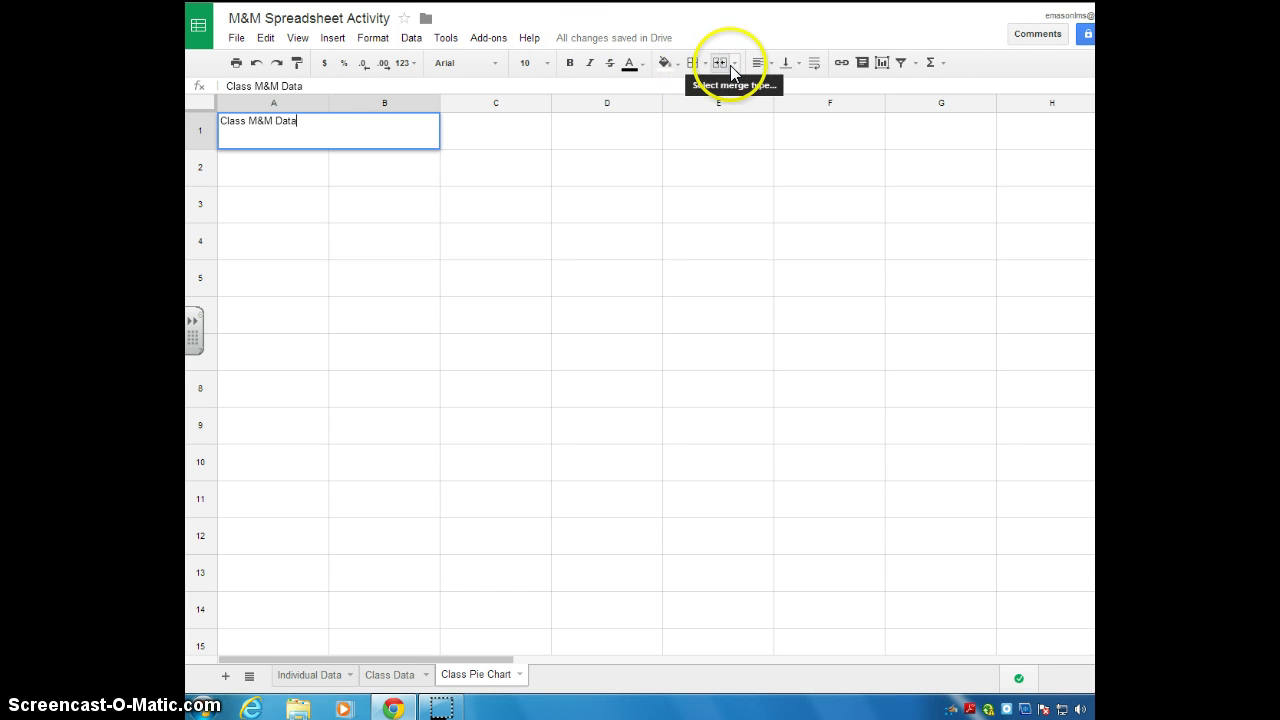
{"action": "left_click", "coordinate": [757, 62]}
{"action": "left_click", "coordinate": [783, 89]}
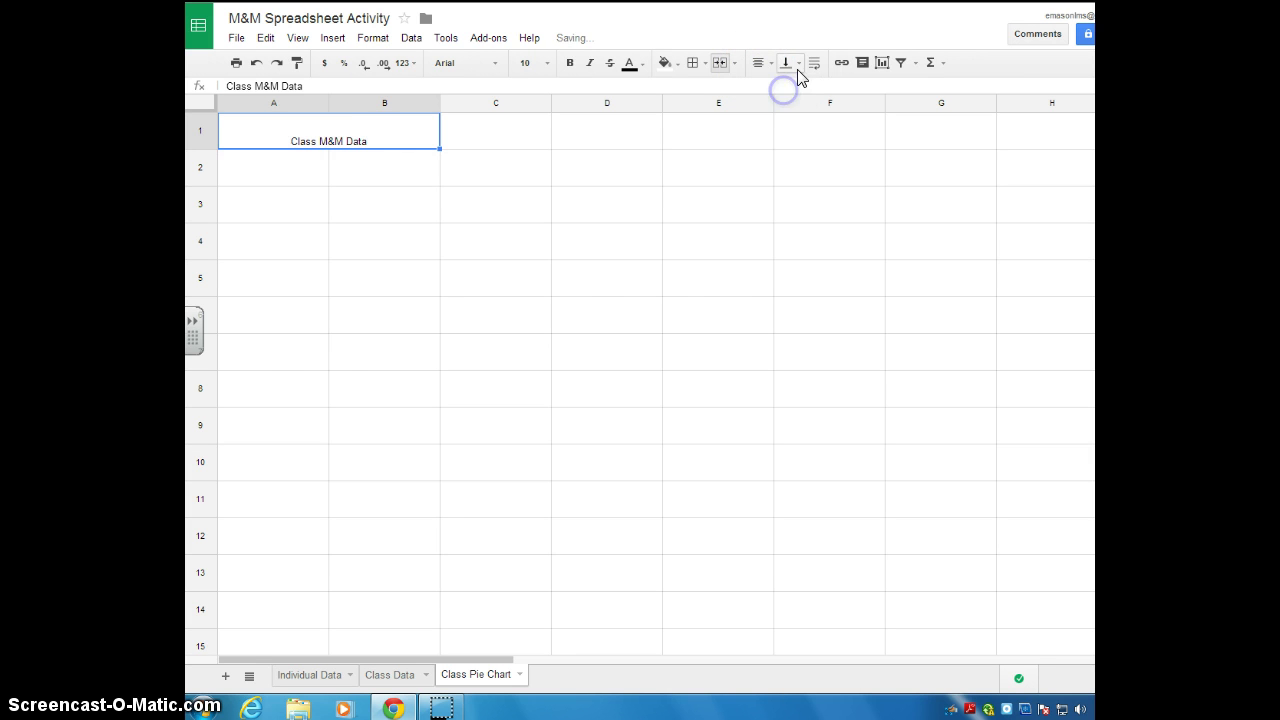
{"action": "left_click", "coordinate": [790, 62]}
{"action": "left_click", "coordinate": [811, 89]}
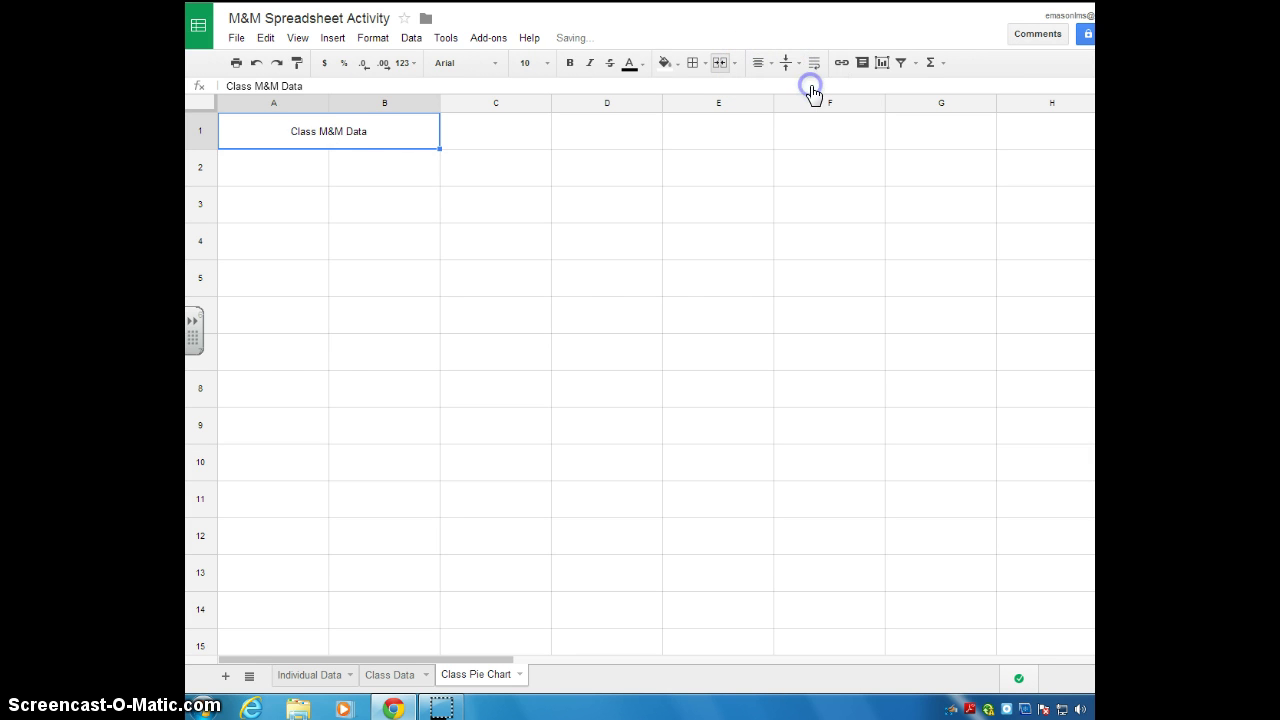
{"action": "left_click", "coordinate": [669, 201]}
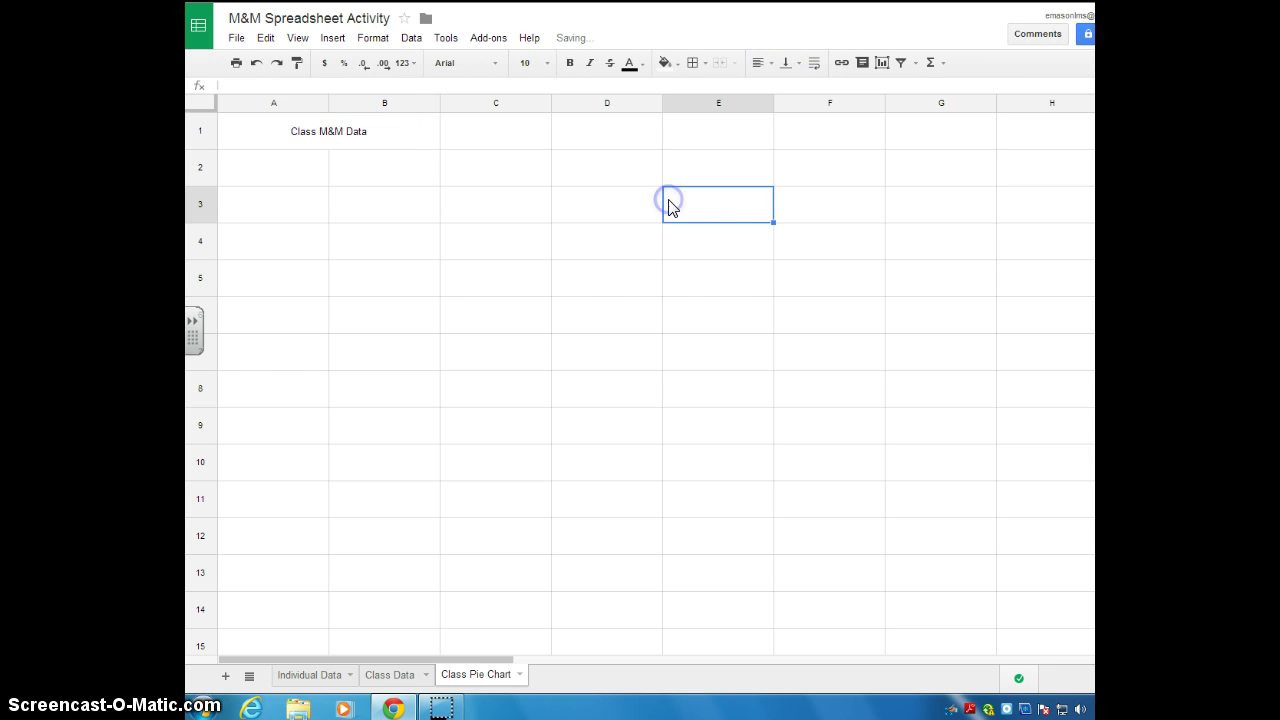
Step: Enter the headings Color in A2 and Total in B2
{"action": "left_click", "coordinate": [293, 177]}
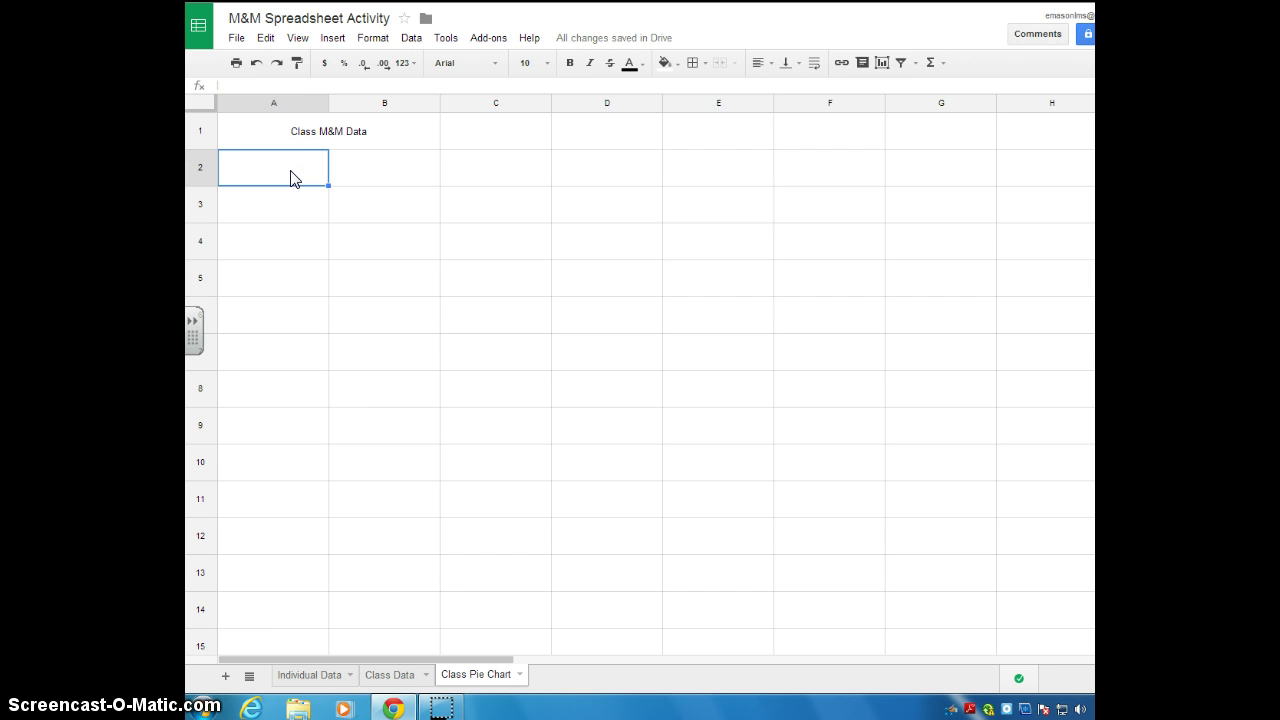
{"action": "type", "text": "Clo"}
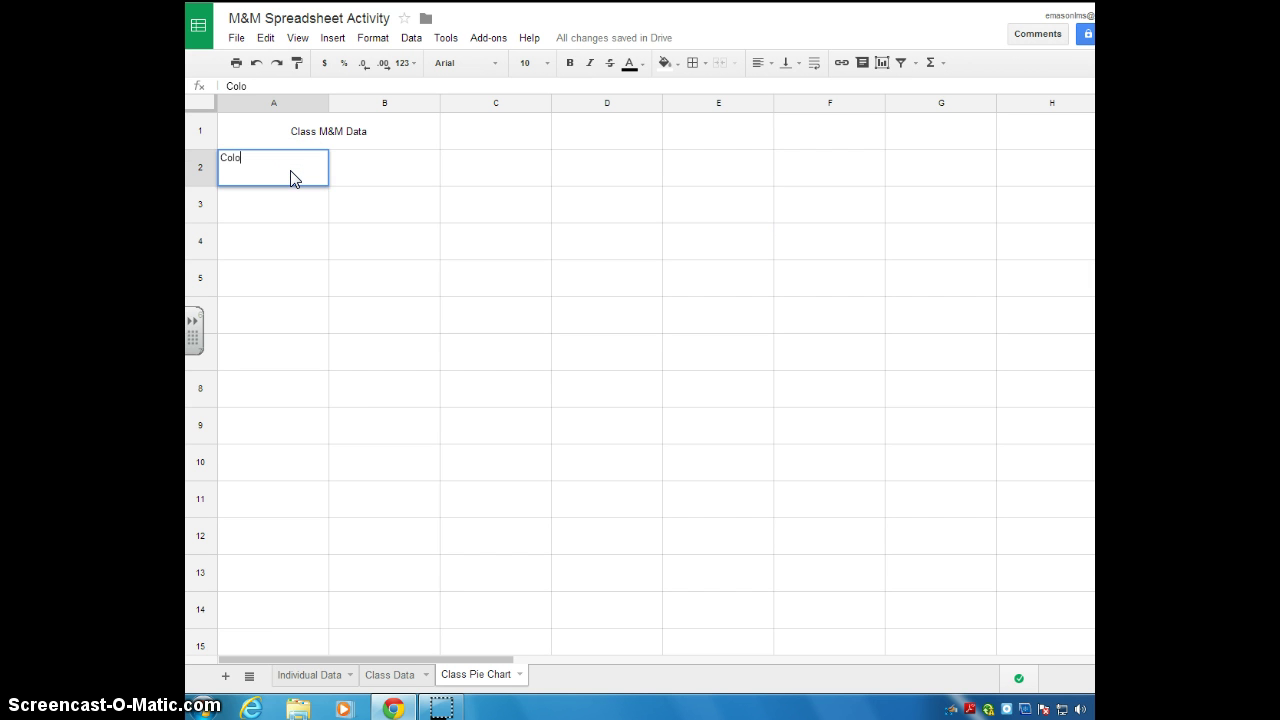
{"action": "key", "text": "Tab"}
{"action": "type", "text": "Tota"}
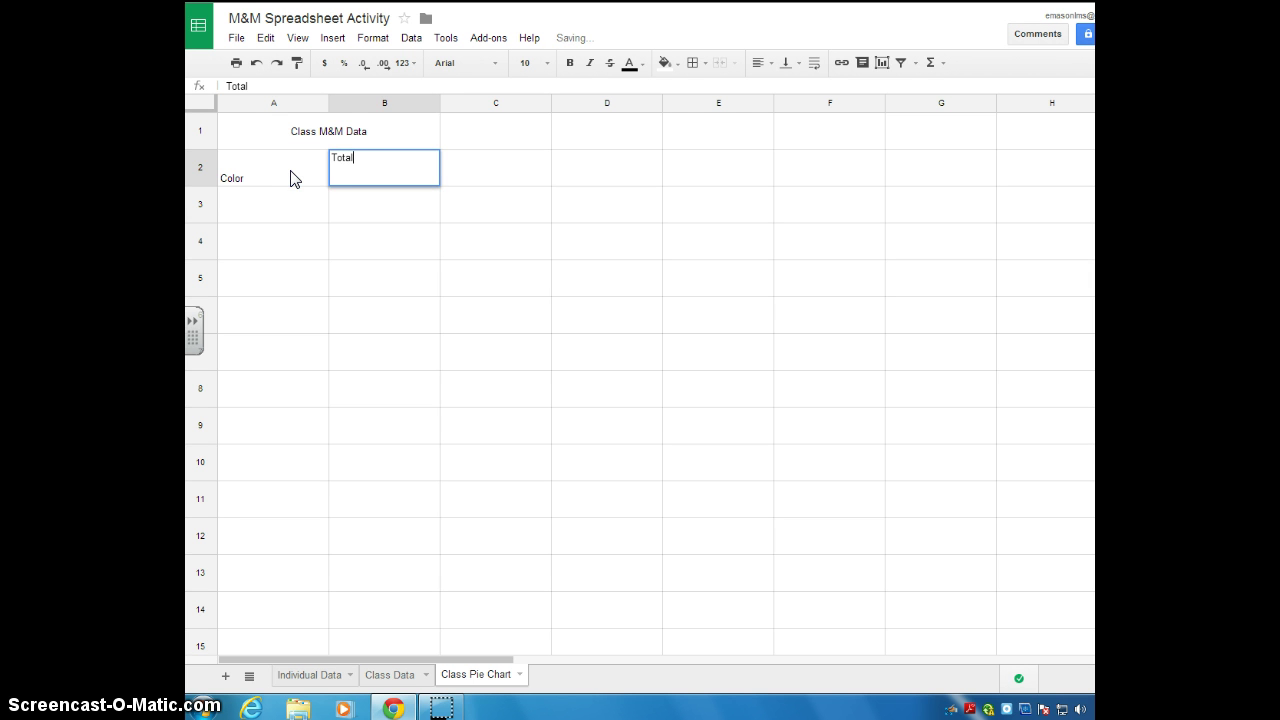
{"action": "type", "text": "l"}
{"action": "left_click", "coordinate": [349, 207]}
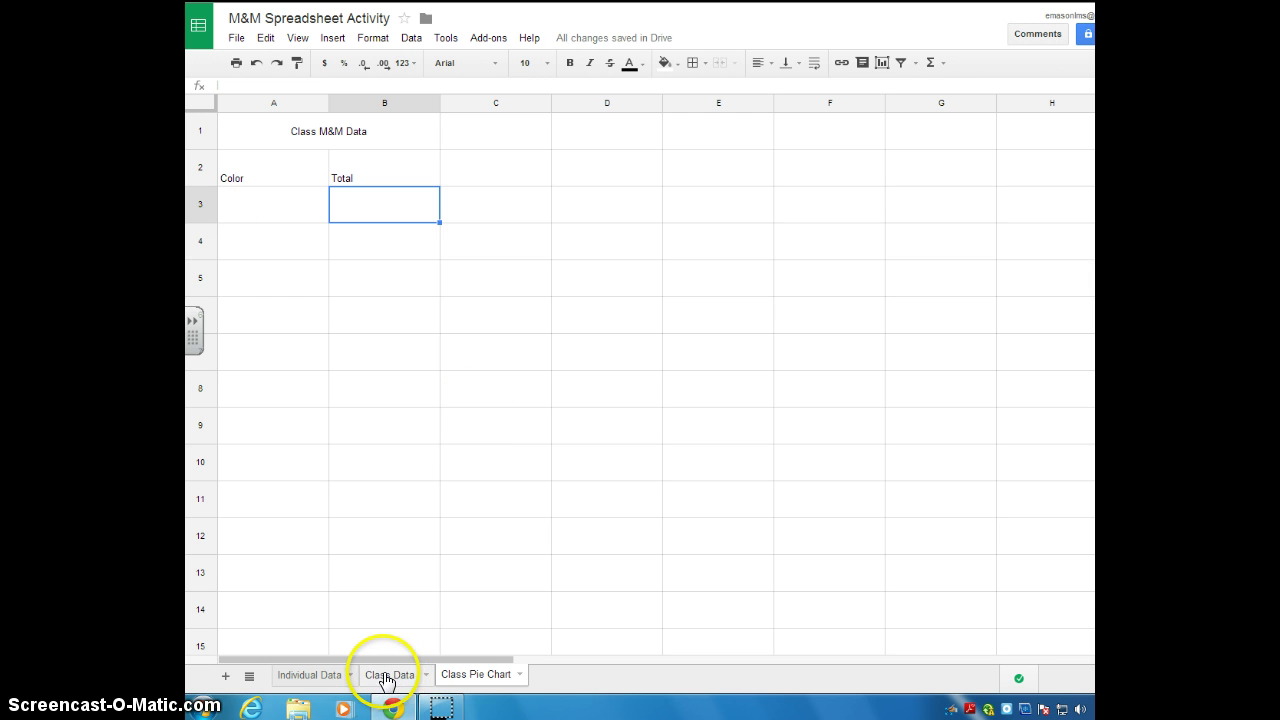
Step: List the colours Blue, Green and Red in cells A3 to A5
{"action": "left_click", "coordinate": [252, 212]}
{"action": "type", "text": "B"}
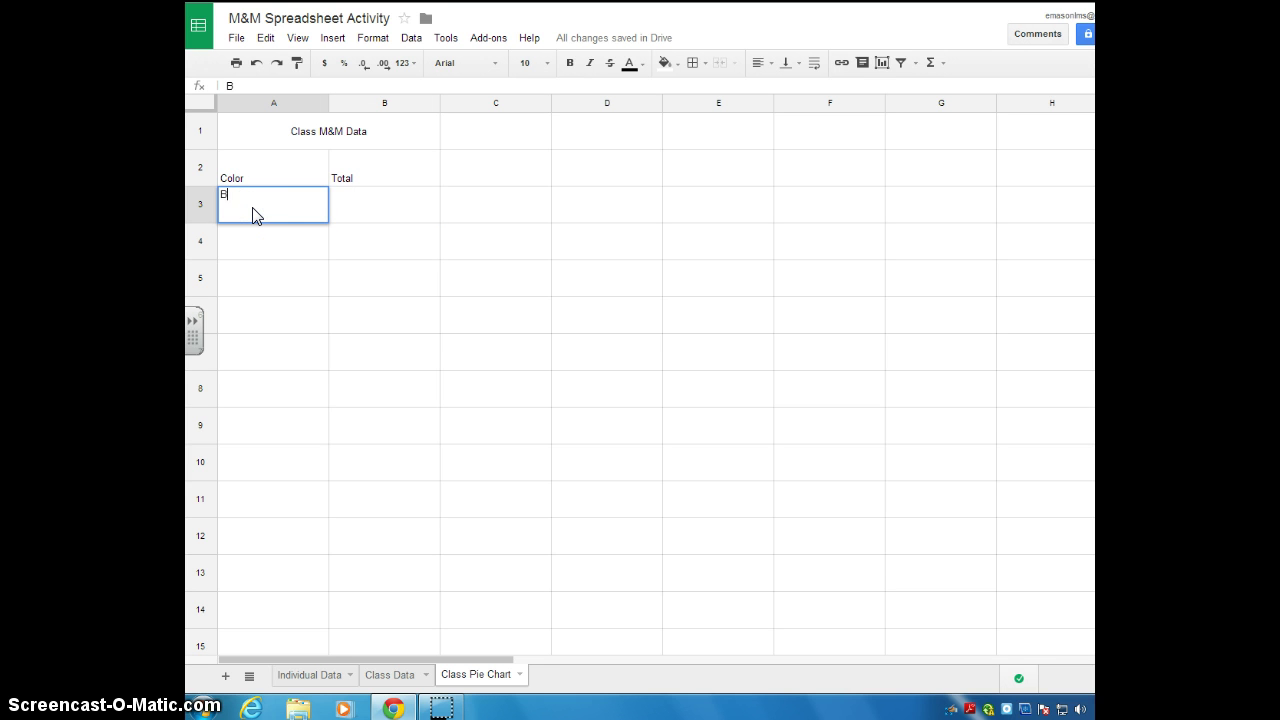
{"action": "type", "text": "lue"}
{"action": "left_click", "coordinate": [260, 234]}
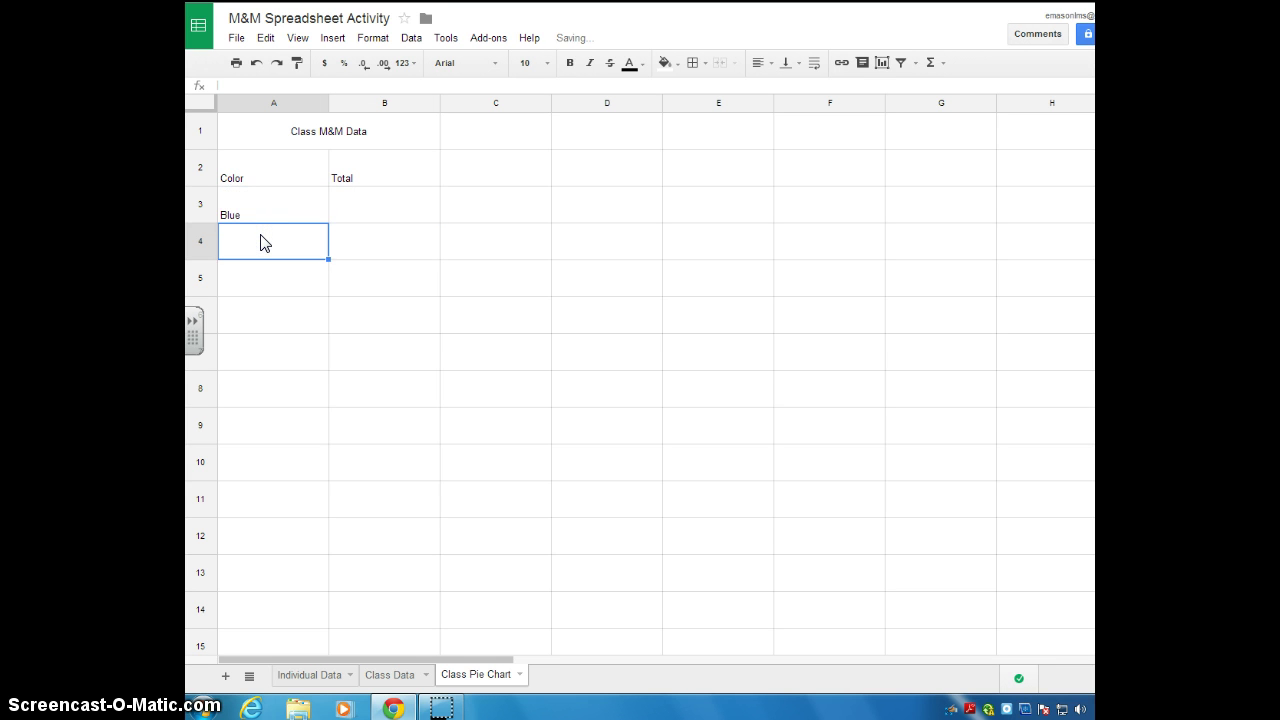
{"action": "type", "text": "Green"}
{"action": "left_click", "coordinate": [238, 289]}
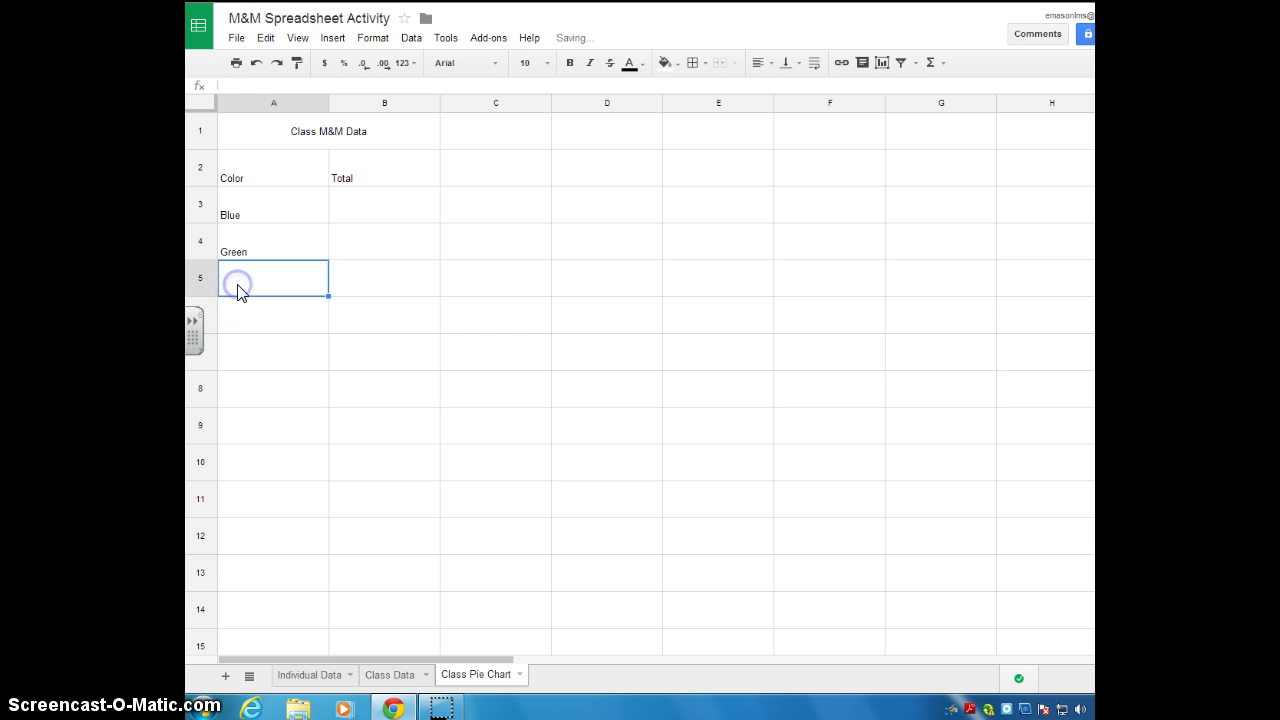
{"action": "type", "text": "Re"}
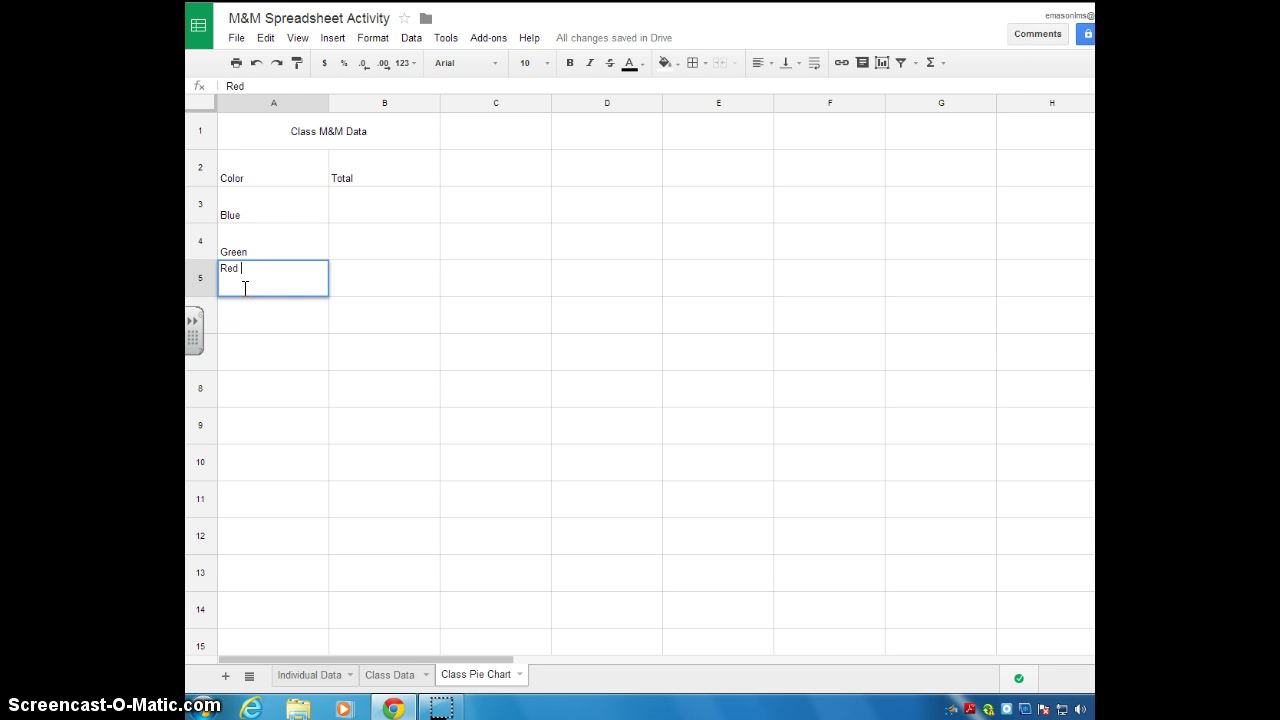
{"action": "type", "text": "d"}
{"action": "left_click", "coordinate": [251, 317]}
{"action": "left_click", "coordinate": [280, 363]}
{"action": "left_click", "coordinate": [291, 400]}
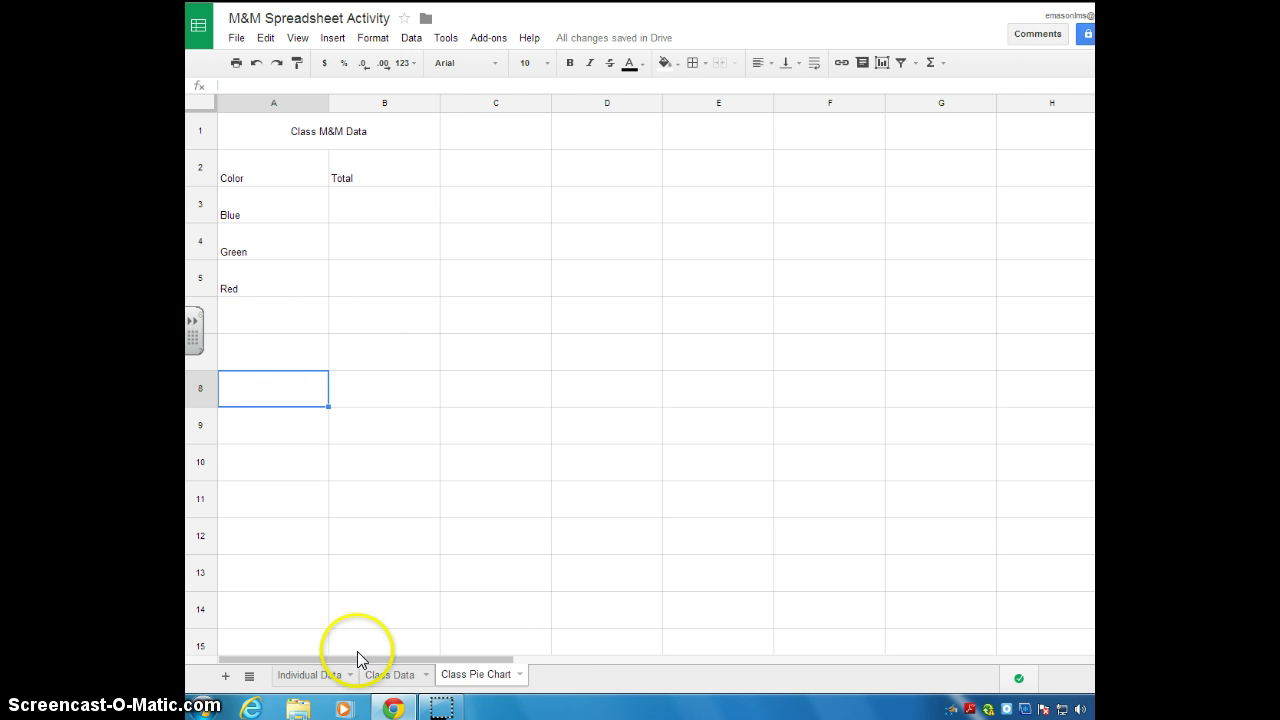
Step: Check the Blue sum on the Class Data sheet and enter 140 in B3
{"action": "left_click", "coordinate": [395, 673]}
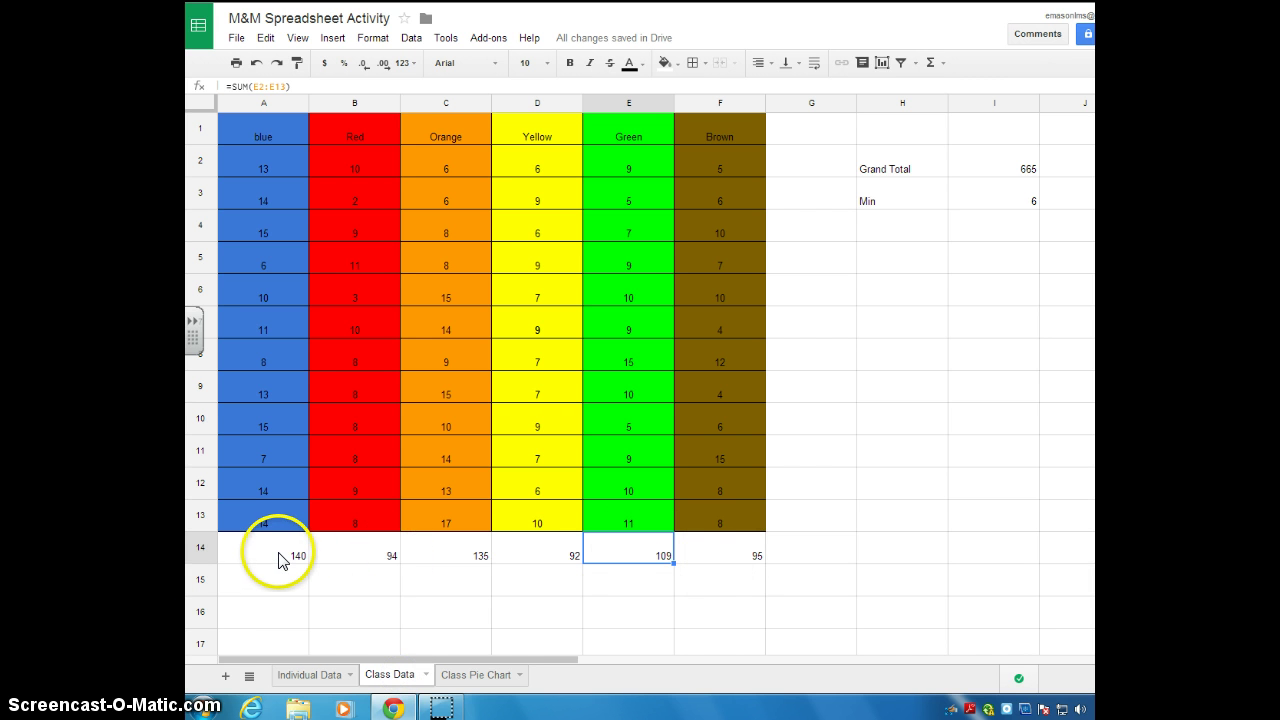
{"action": "left_click", "coordinate": [478, 675]}
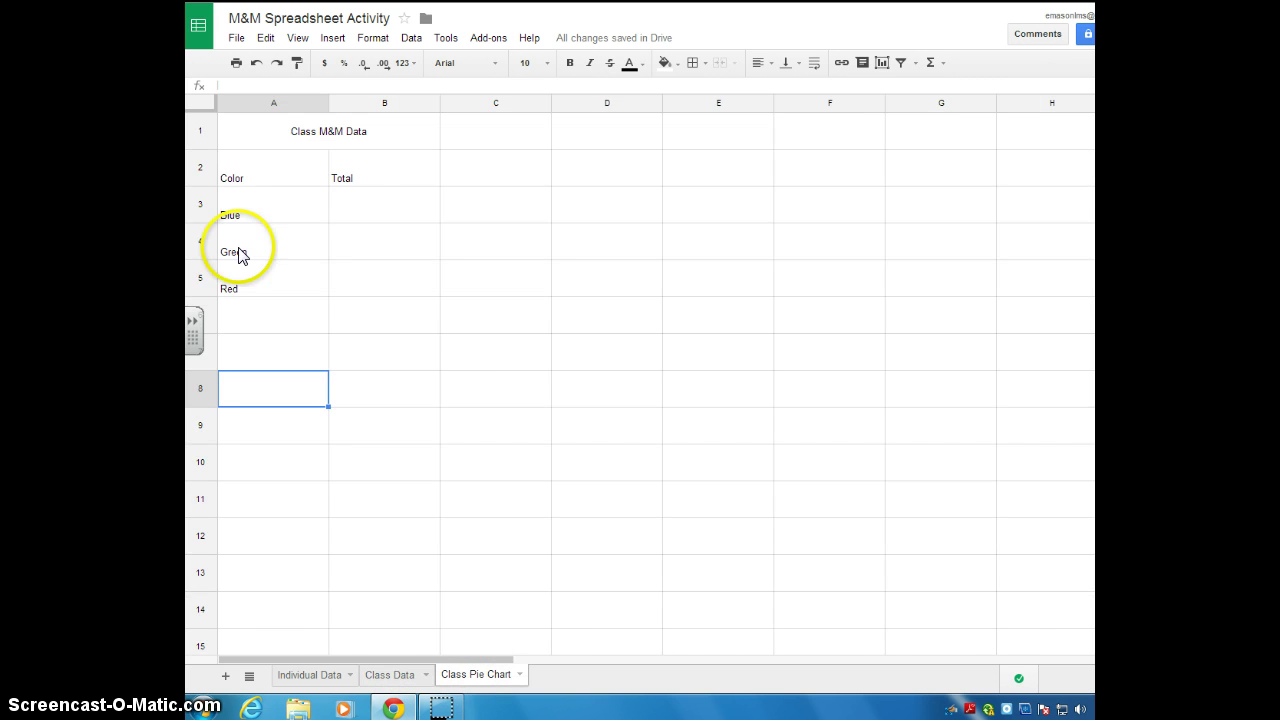
{"action": "left_click", "coordinate": [354, 210]}
{"action": "type", "text": "140"}
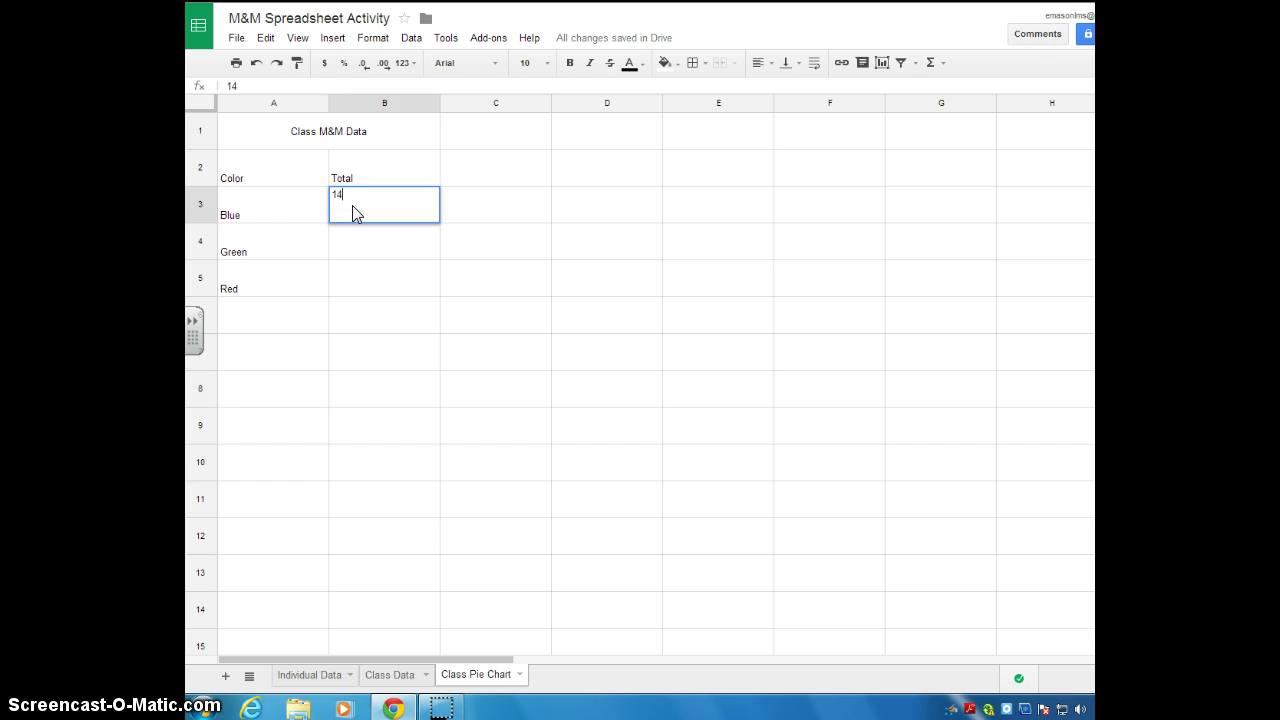
{"action": "left_click", "coordinate": [386, 432]}
Step: Check the Green sum on Class Data and enter 109 in B4
{"action": "left_click", "coordinate": [405, 678]}
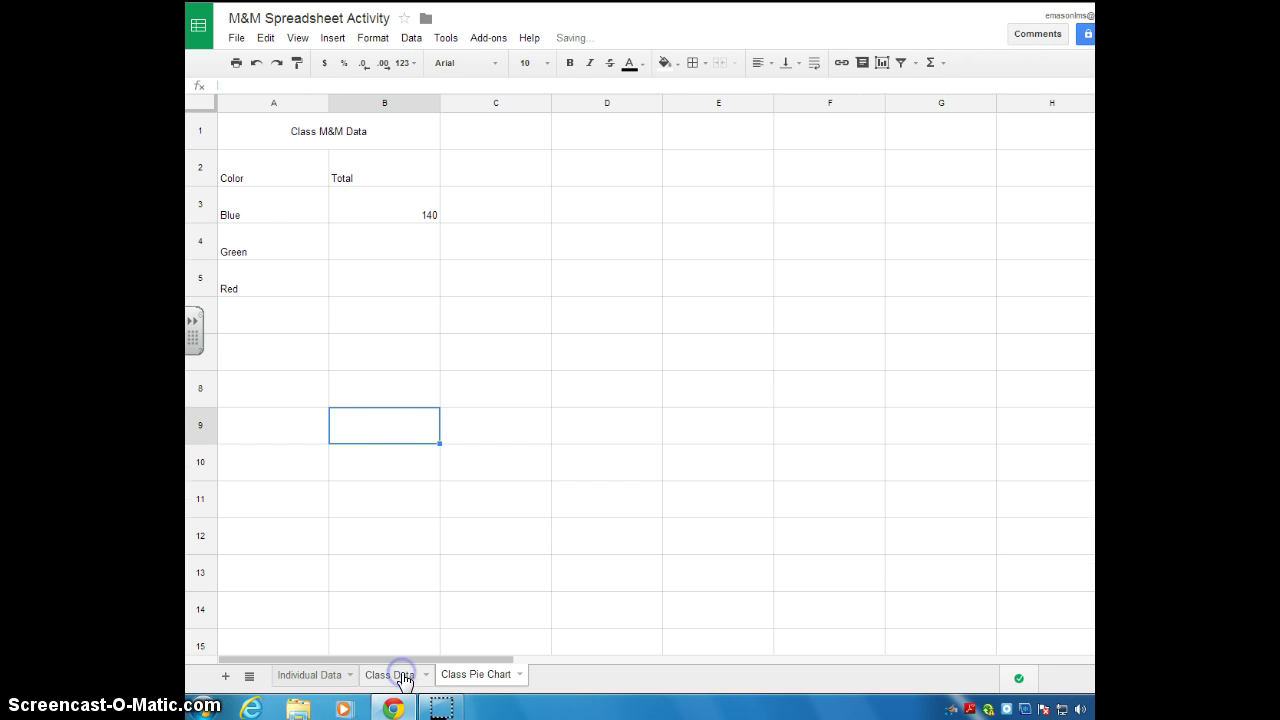
{"action": "left_click", "coordinate": [474, 674]}
{"action": "left_click", "coordinate": [346, 244]}
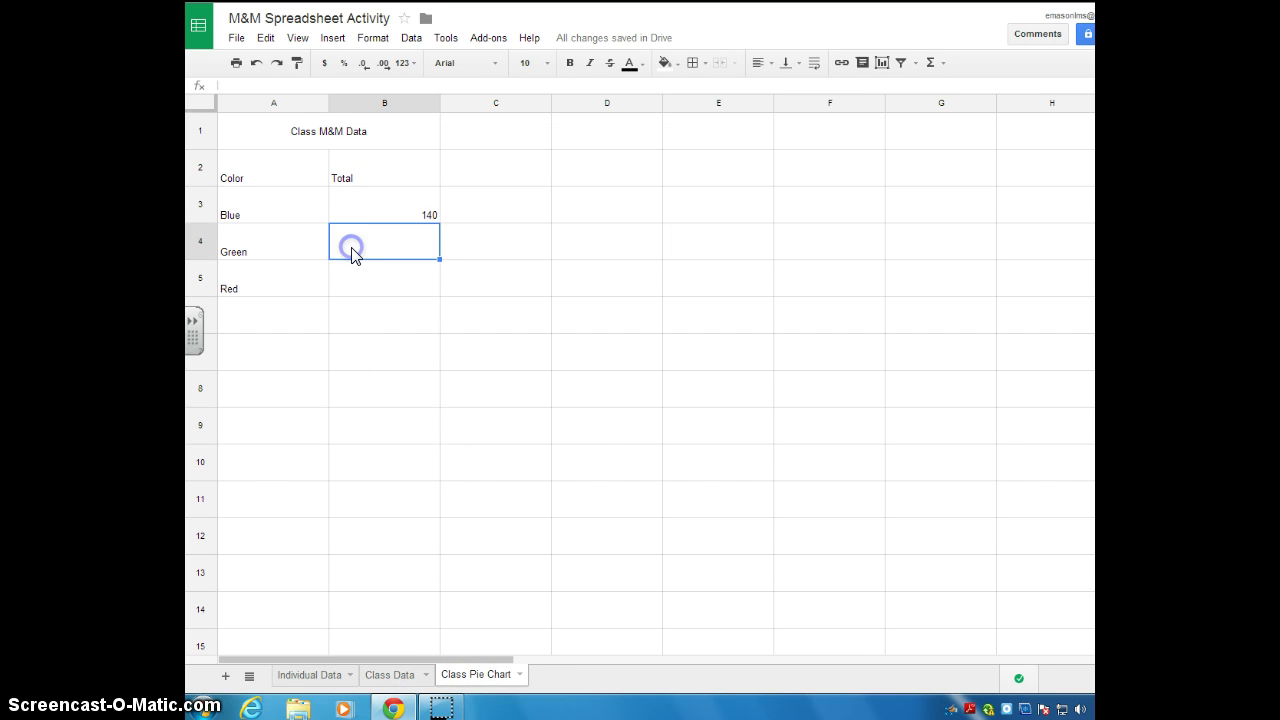
{"action": "type", "text": "109"}
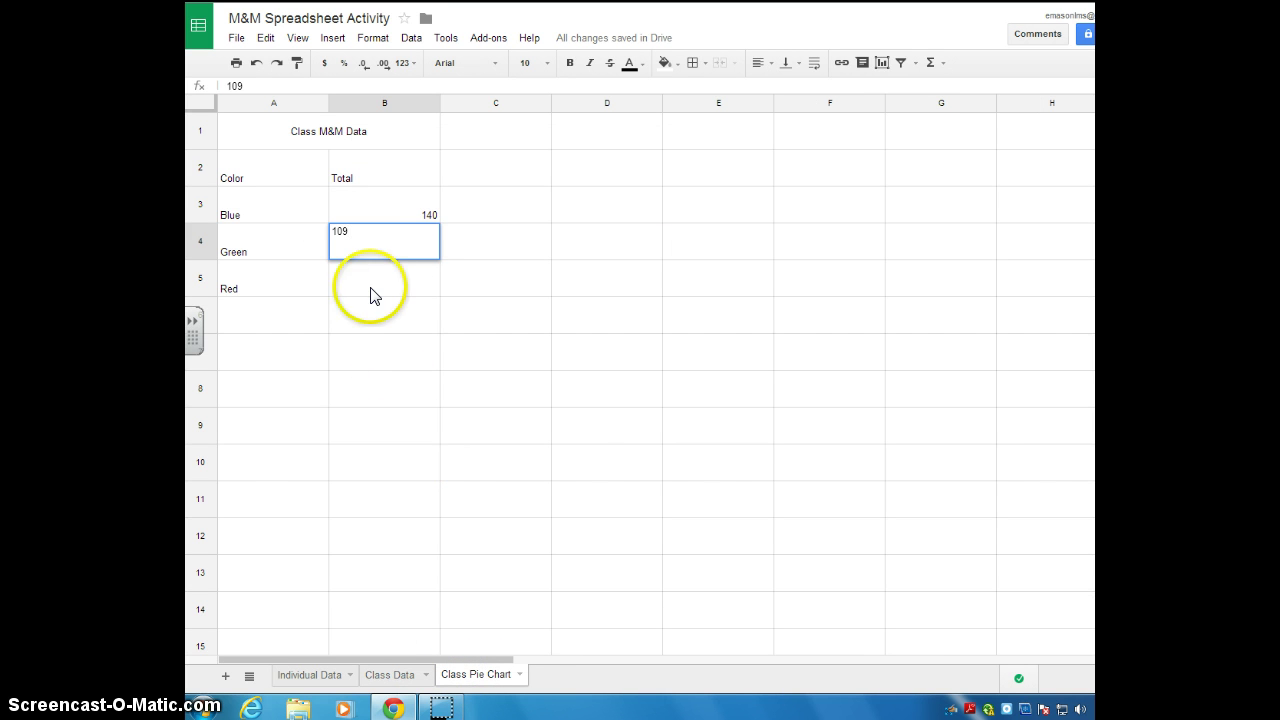
{"action": "left_click", "coordinate": [370, 290]}
{"action": "left_click", "coordinate": [296, 322]}
{"action": "left_click", "coordinate": [308, 358]}
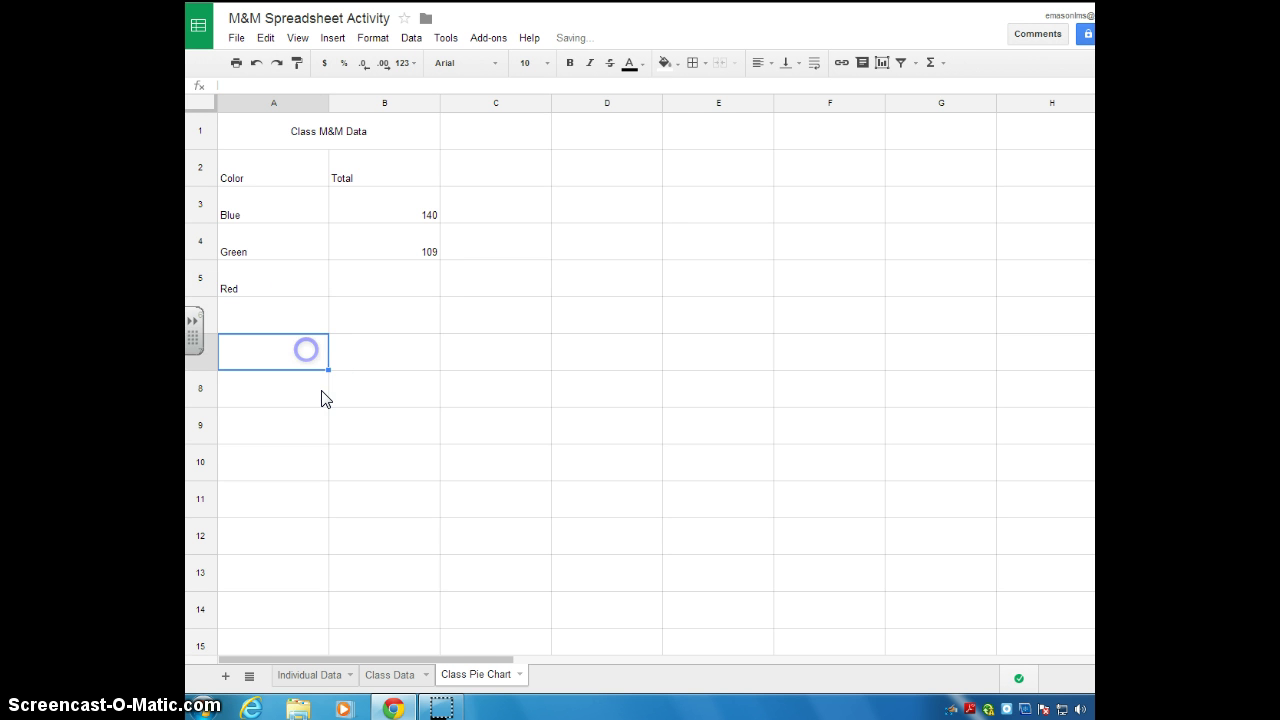
{"action": "left_click", "coordinate": [322, 390]}
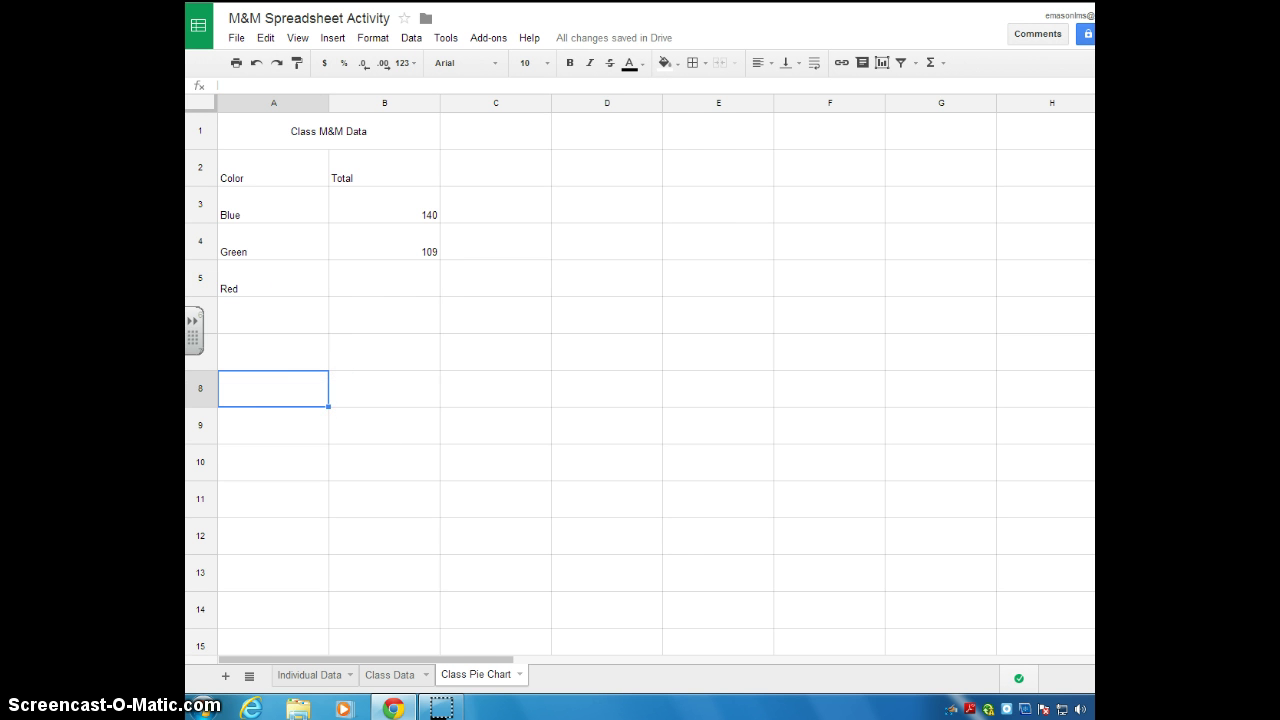
Step: Switch to the instructions document and scroll to read the pie-chart and Edmodo steps 7 and 8
{"action": "key", "text": "ctrl+Tab"}
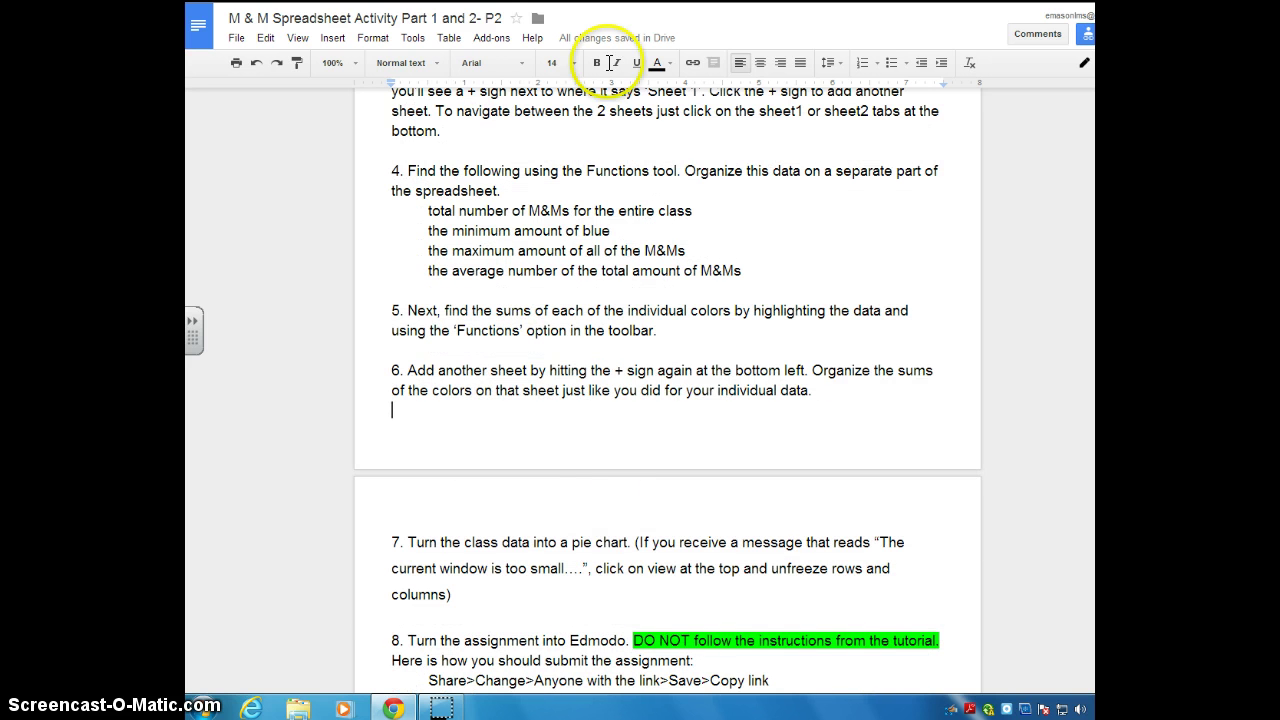
{"action": "key", "text": "ctrl+Tab"}
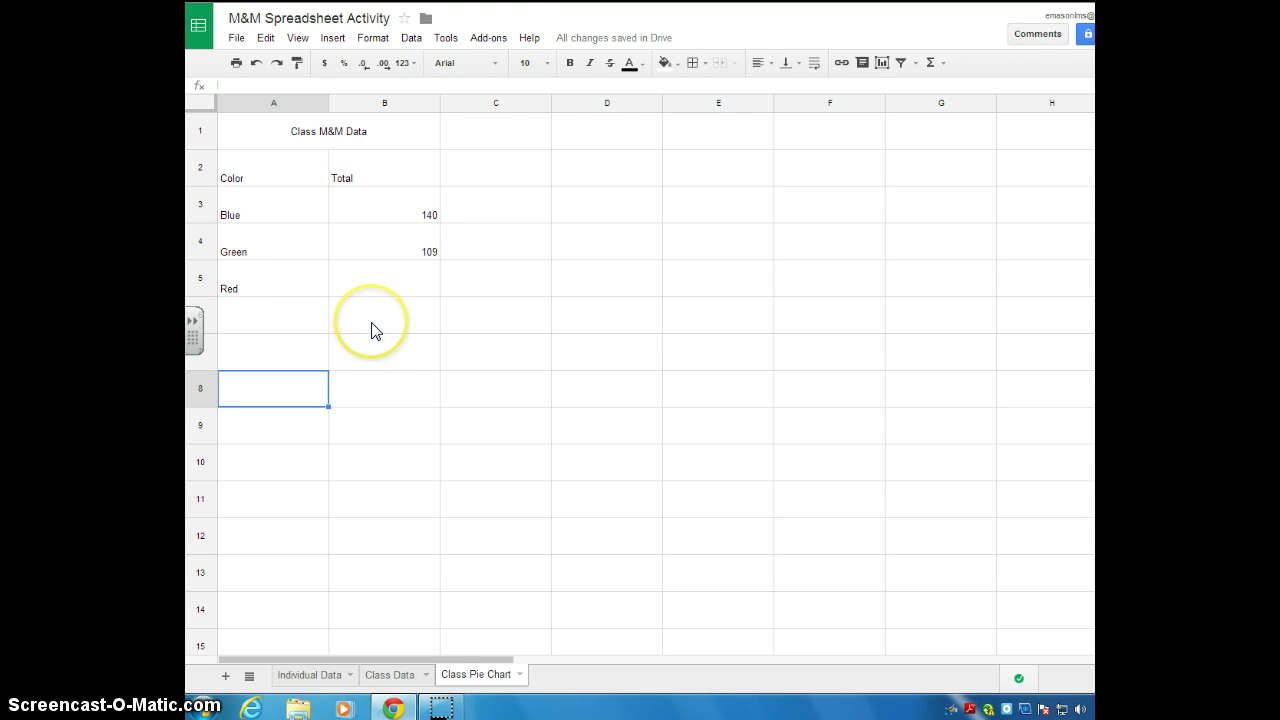
{"action": "key", "text": "ctrl+Tab"}
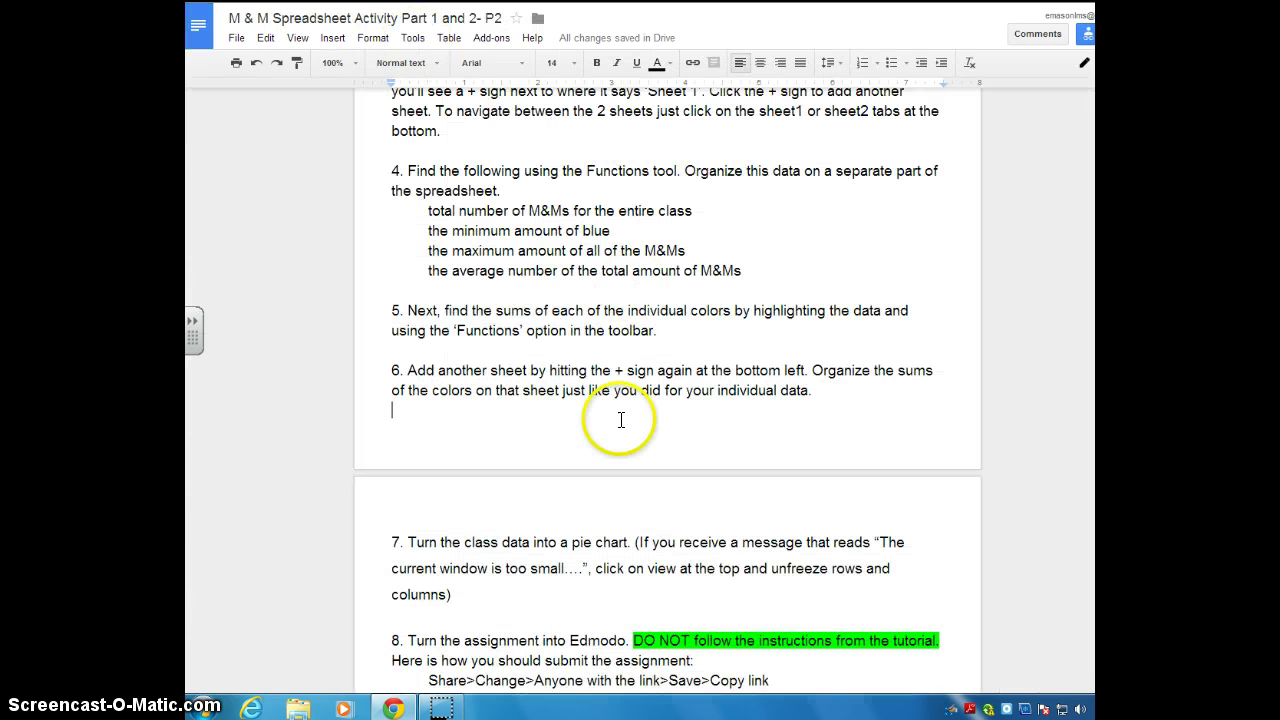
{"action": "scroll", "coordinate": [675, 545], "scroll_direction": "down", "scroll_amount": 1}
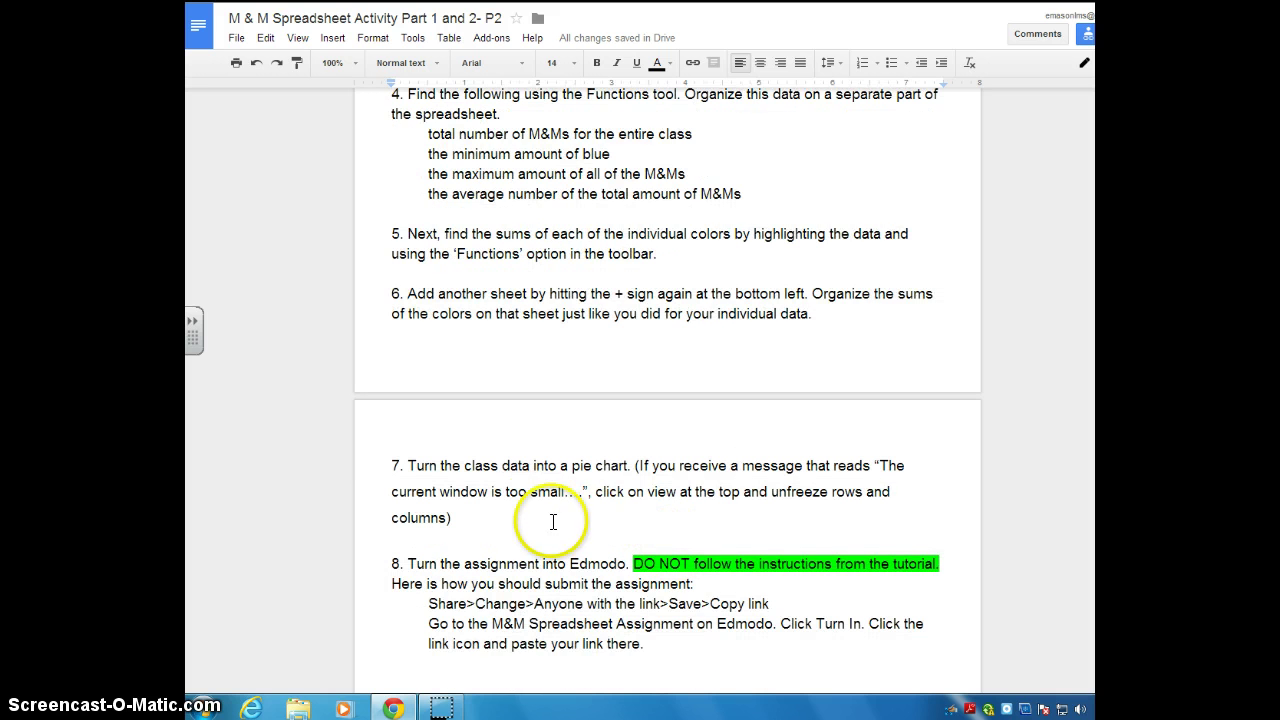
{"action": "left_click", "coordinate": [584, 470]}
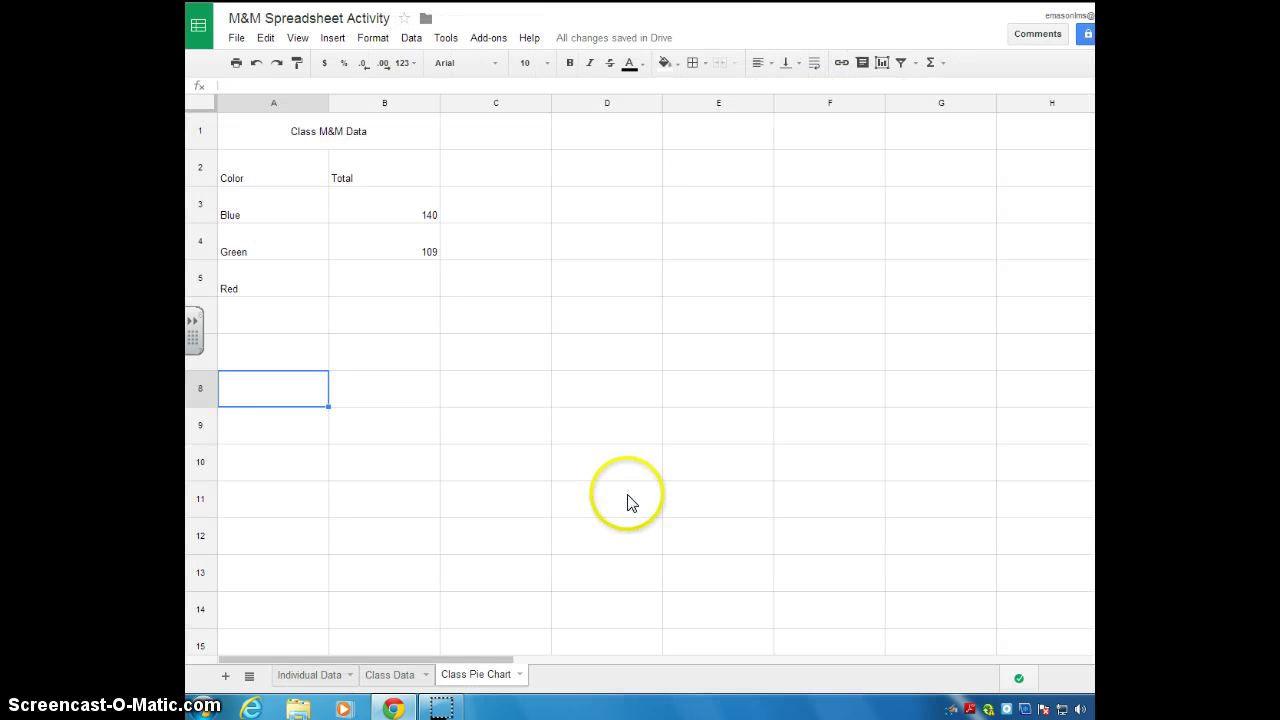
Step: Select the Blue label in A3 and its 140 total in B3
{"action": "left_click", "coordinate": [268, 217]}
{"action": "left_click", "coordinate": [373, 212]}
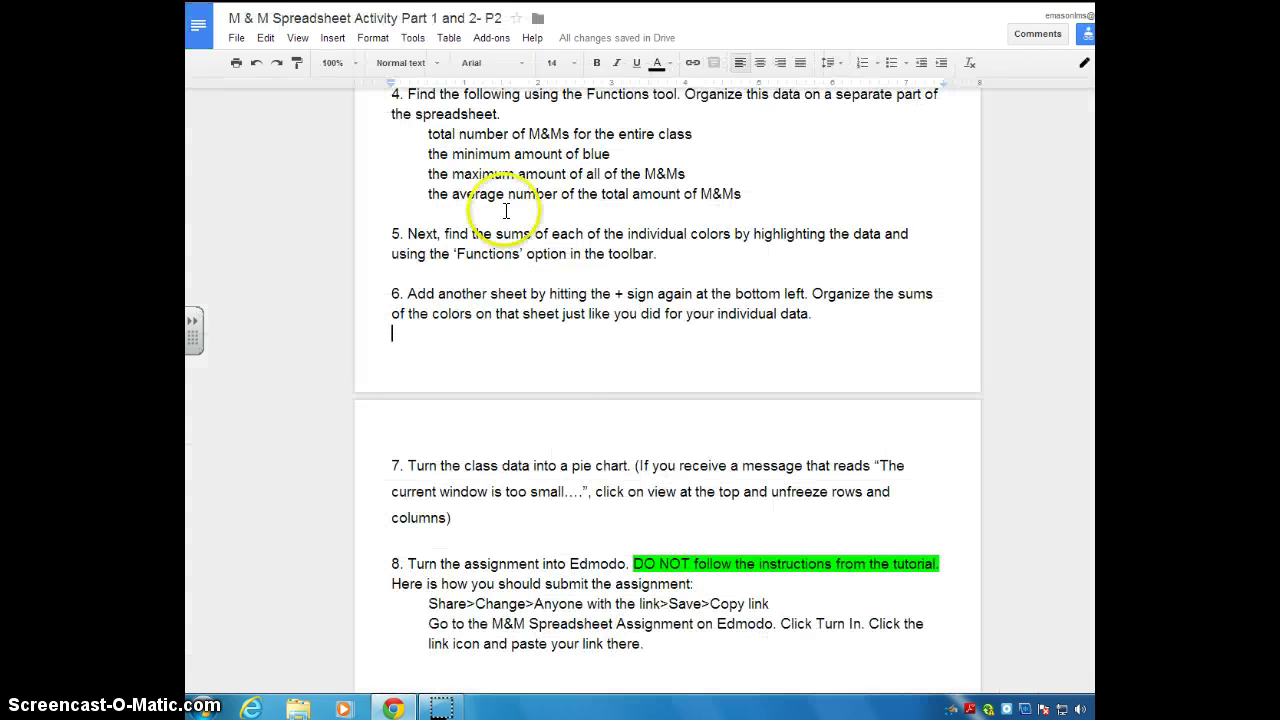
Step: Scroll the instructions document down to step 8's Edmodo submission directions
{"action": "scroll", "coordinate": [661, 404], "scroll_direction": "down", "scroll_amount": 1}
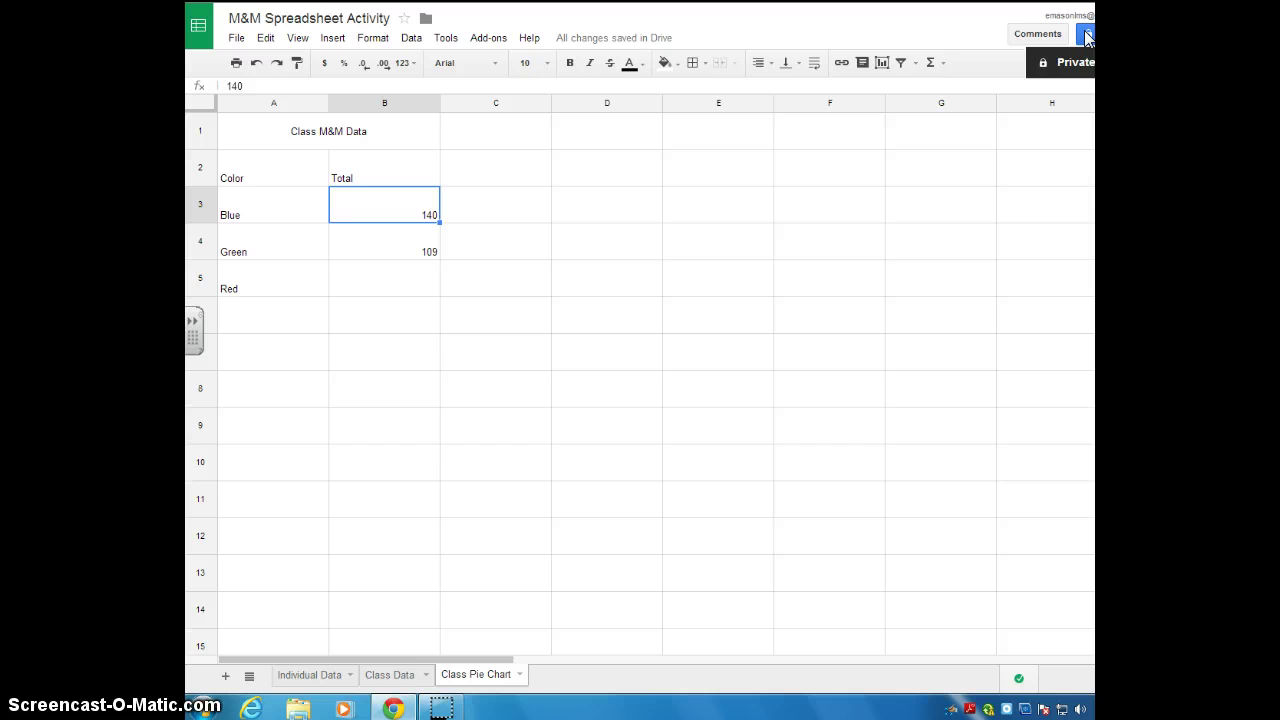
Step: Set the spreadsheet's link sharing to 'Anyone with the link' can view, then open a new browser tab
{"action": "left_click", "coordinate": [1088, 36]}
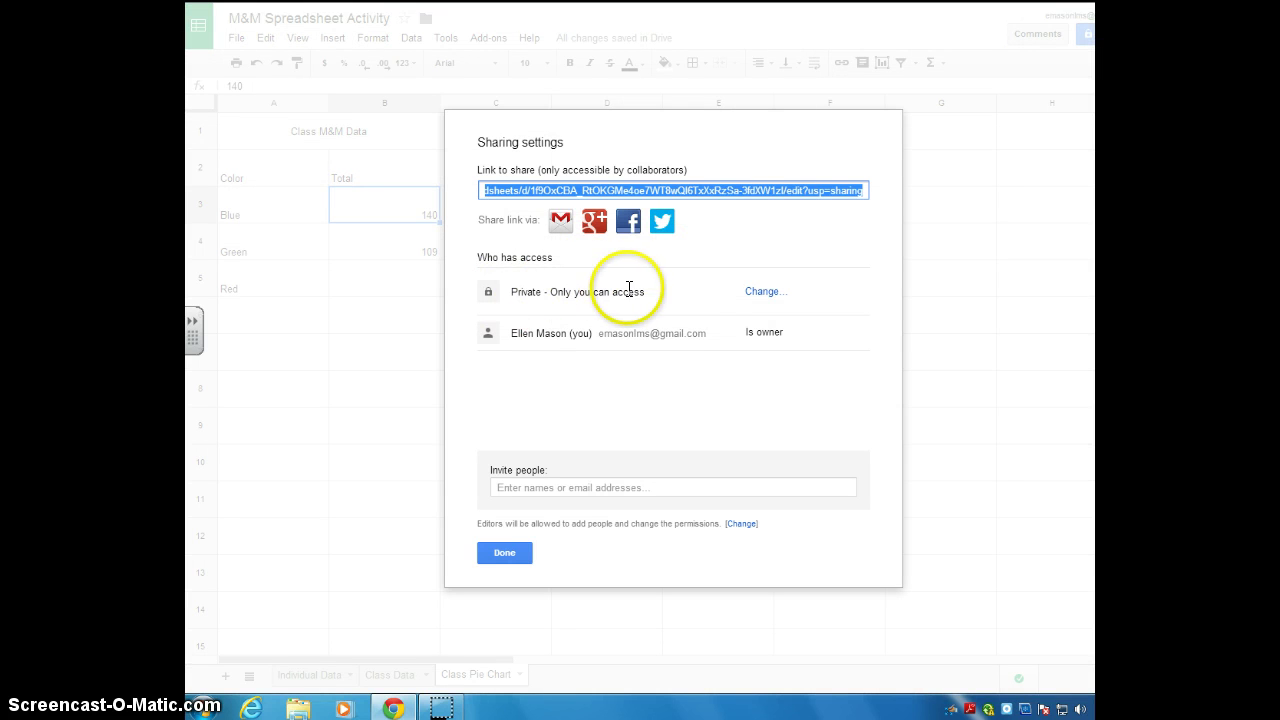
{"action": "left_click", "coordinate": [766, 292]}
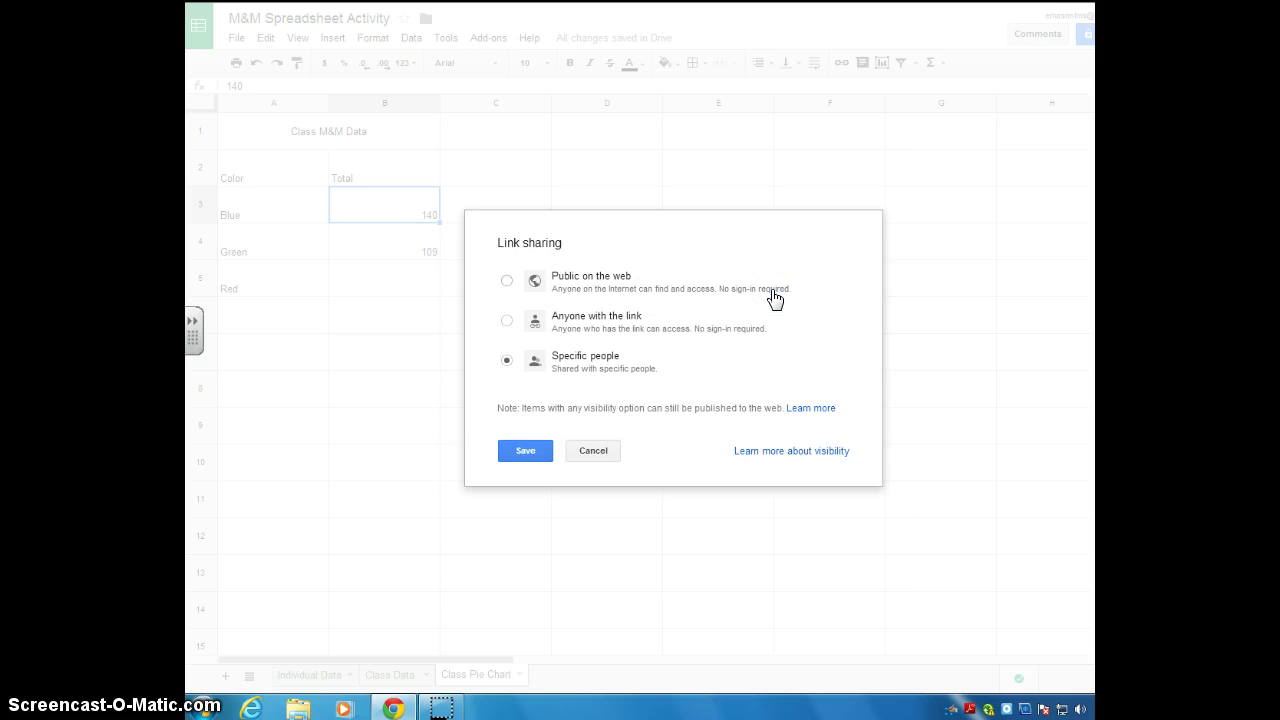
{"action": "left_click", "coordinate": [507, 321]}
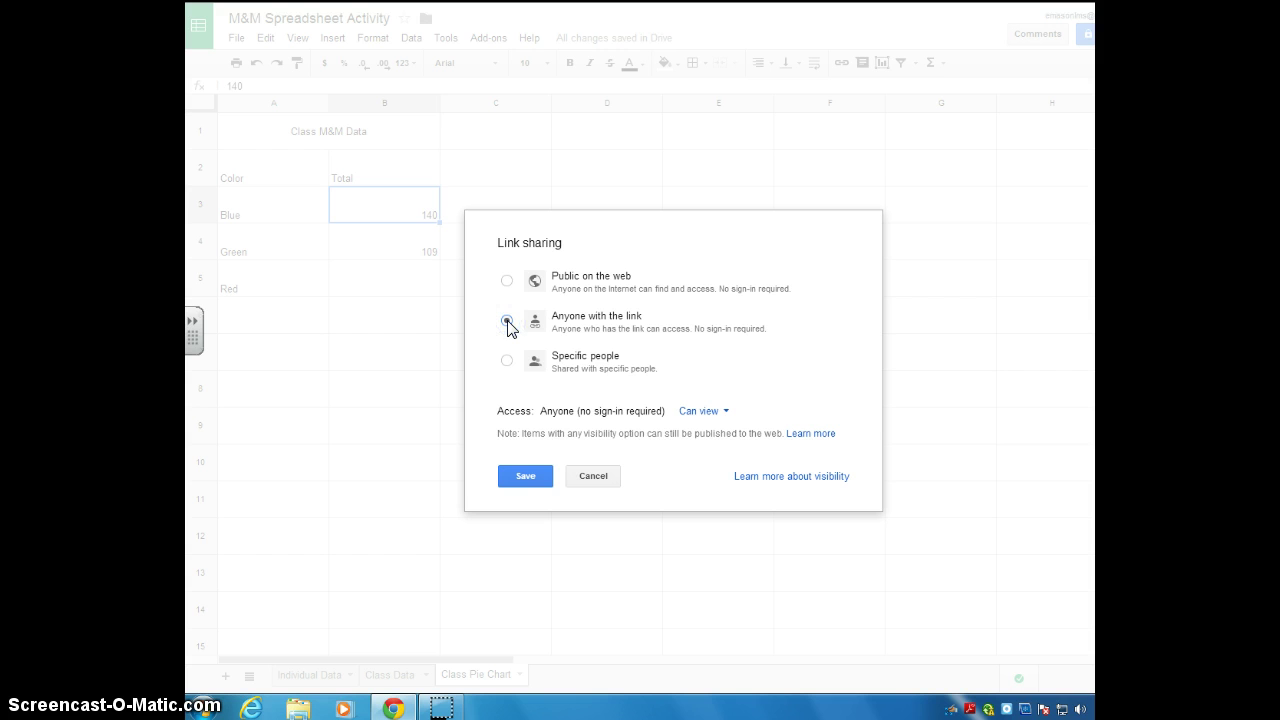
{"action": "left_click", "coordinate": [526, 478]}
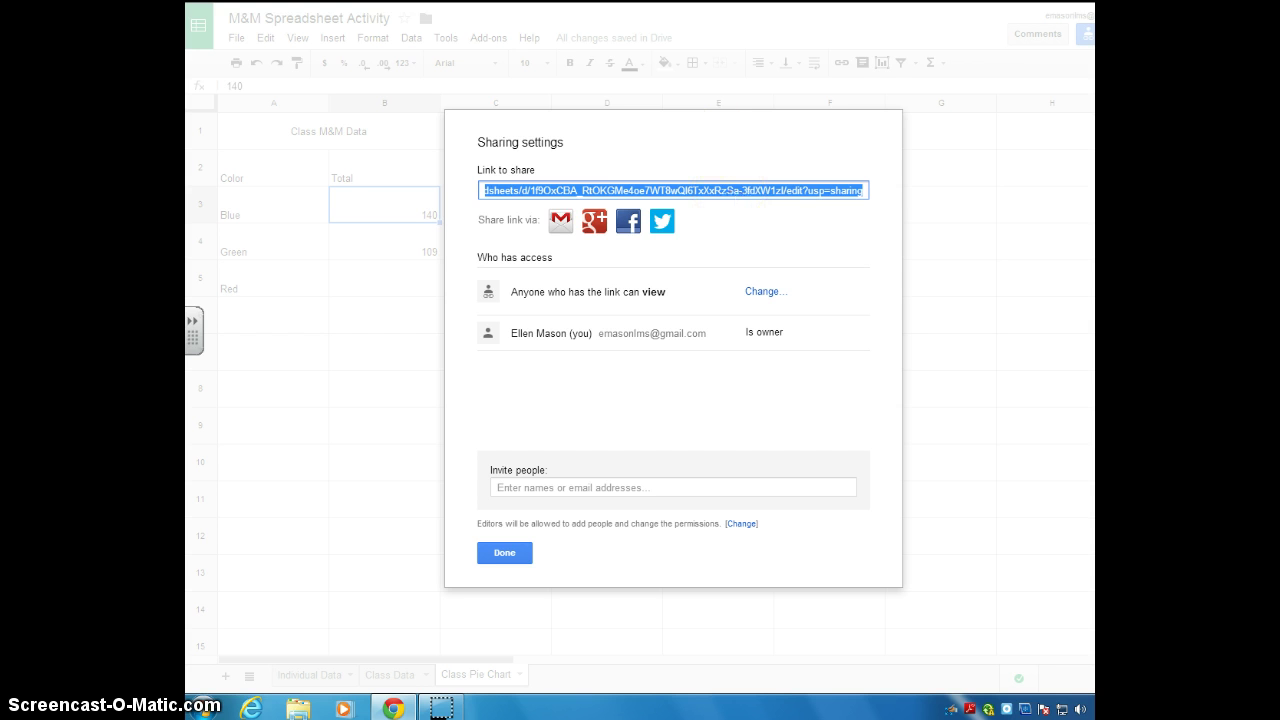
{"action": "key", "text": "ctrl+t"}
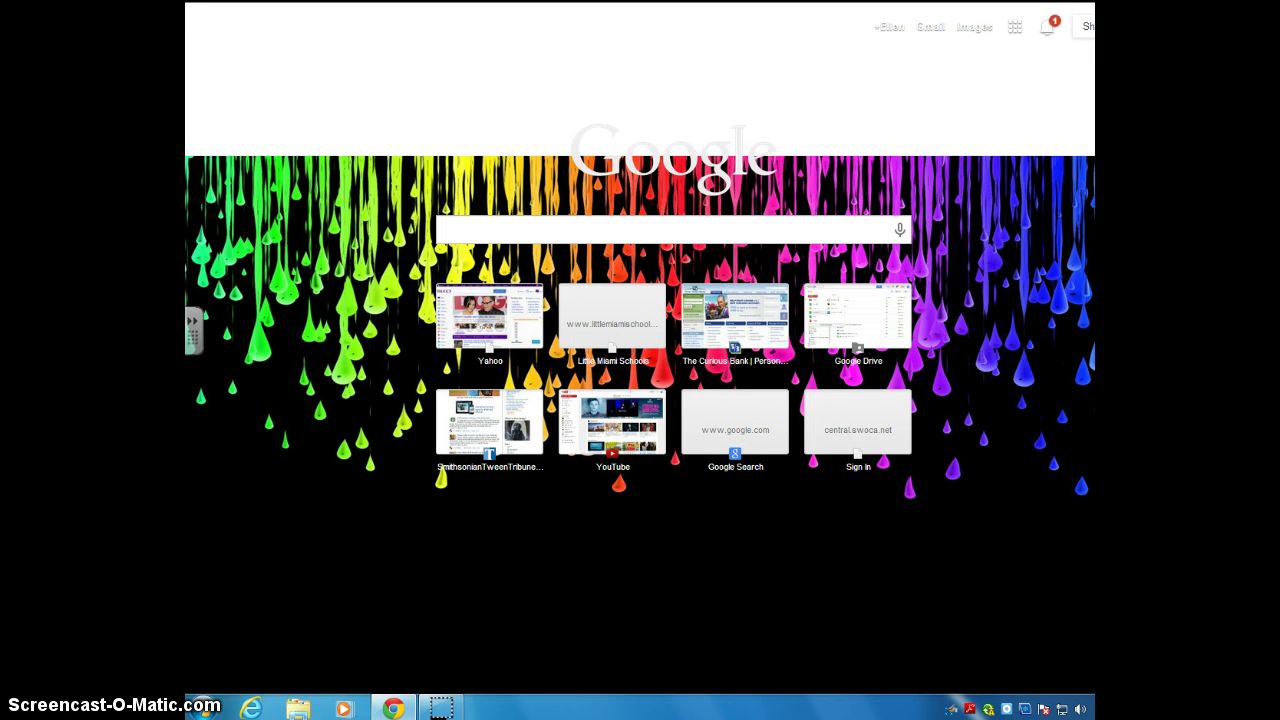
Step: Go to Edmodo, log out of the teacher account, and sign in with the student login
{"action": "type", "text": "ed"}
{"action": "key", "text": "Return"}
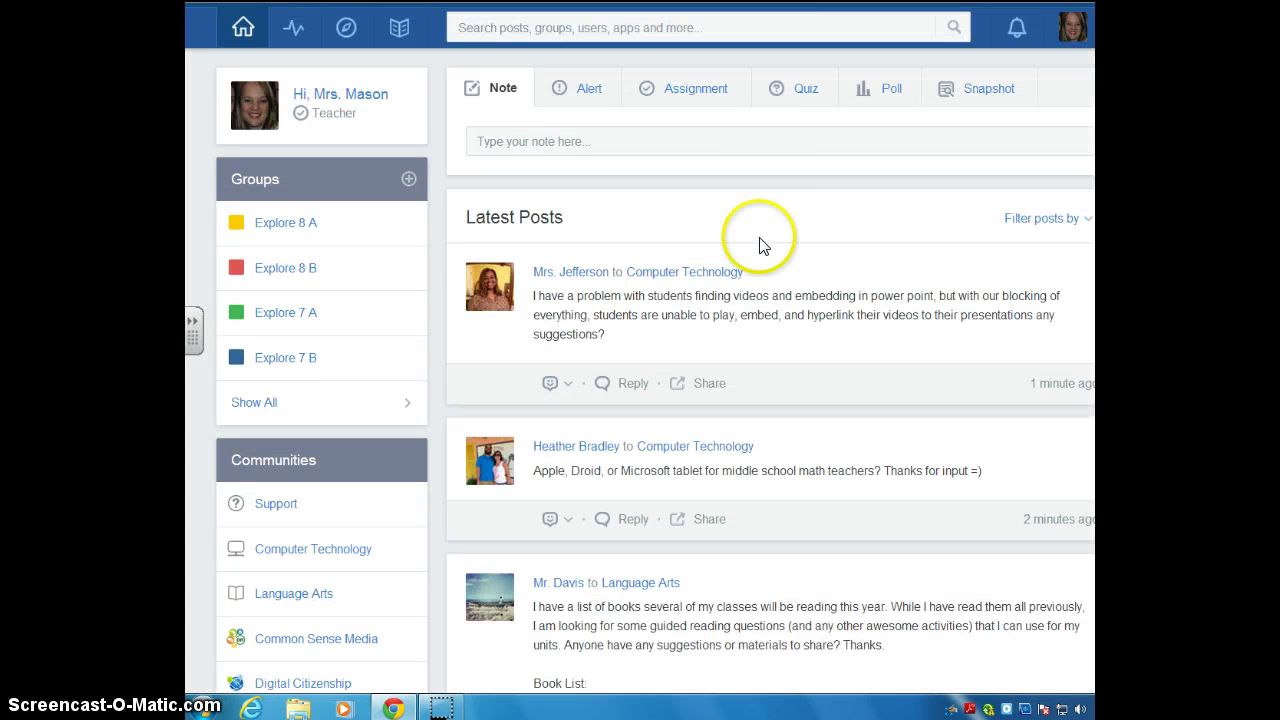
{"action": "left_click", "coordinate": [1072, 27]}
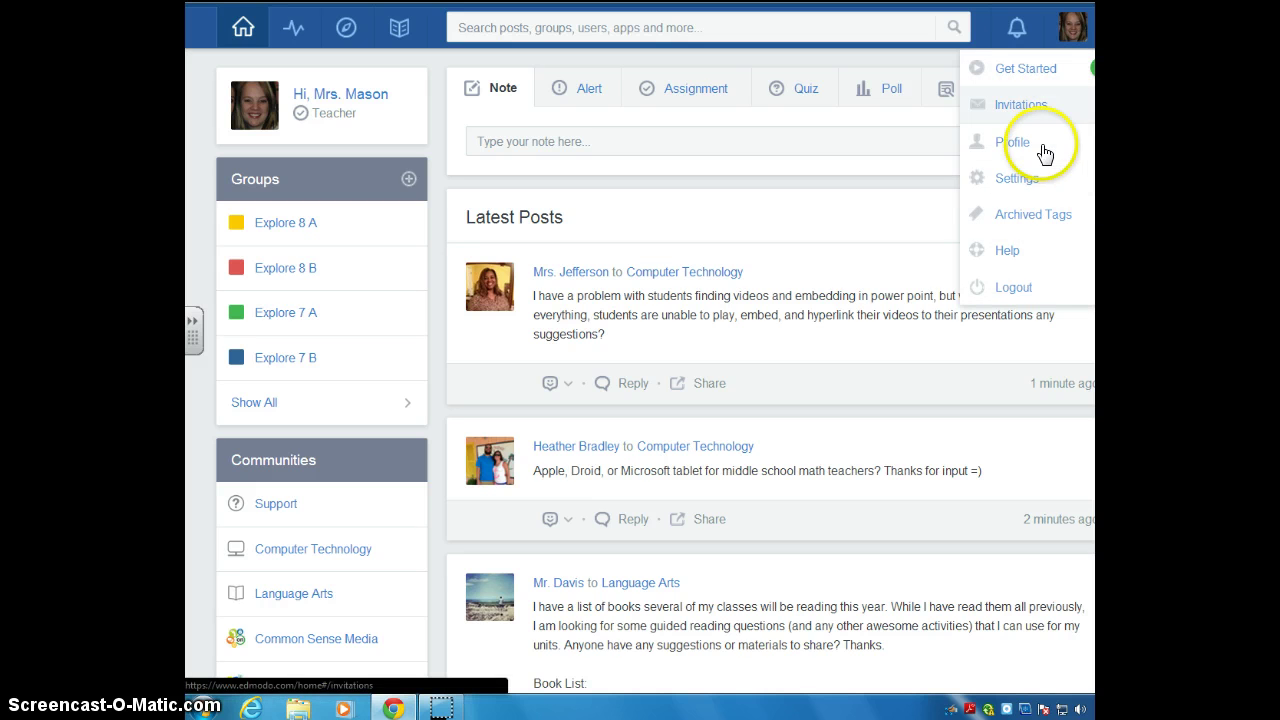
{"action": "left_click", "coordinate": [1020, 287]}
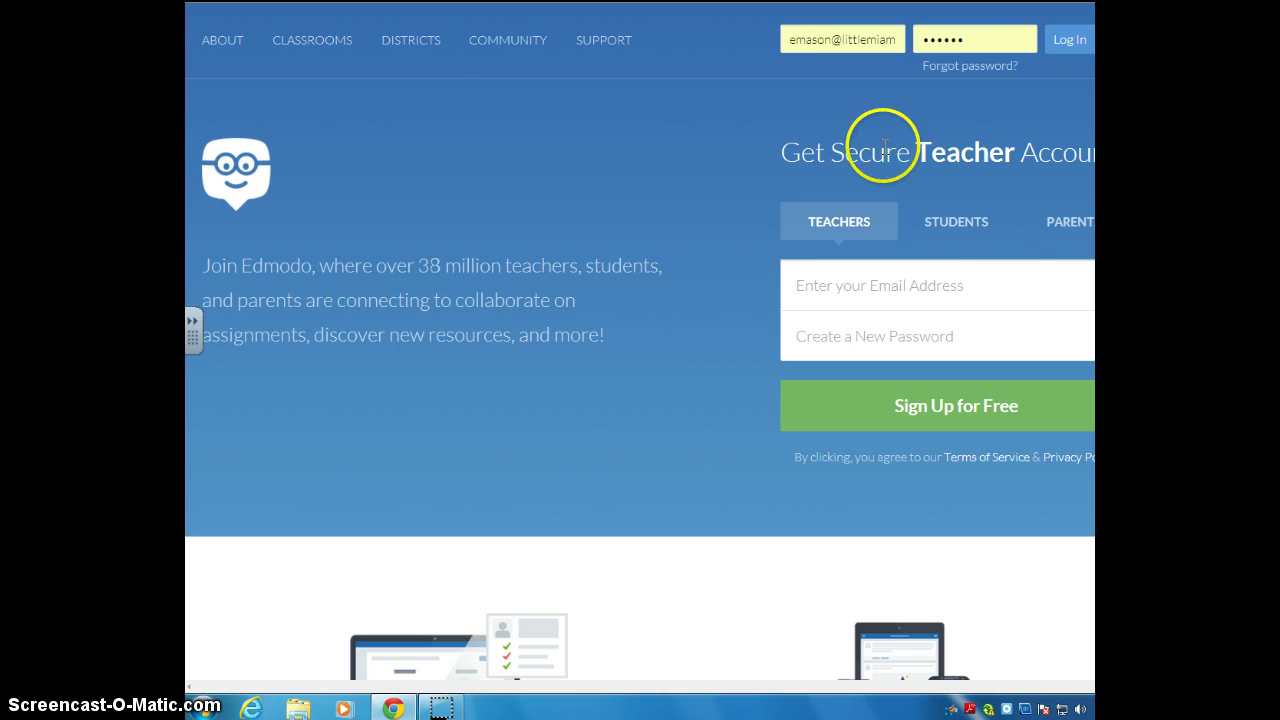
{"action": "left_click", "coordinate": [893, 38]}
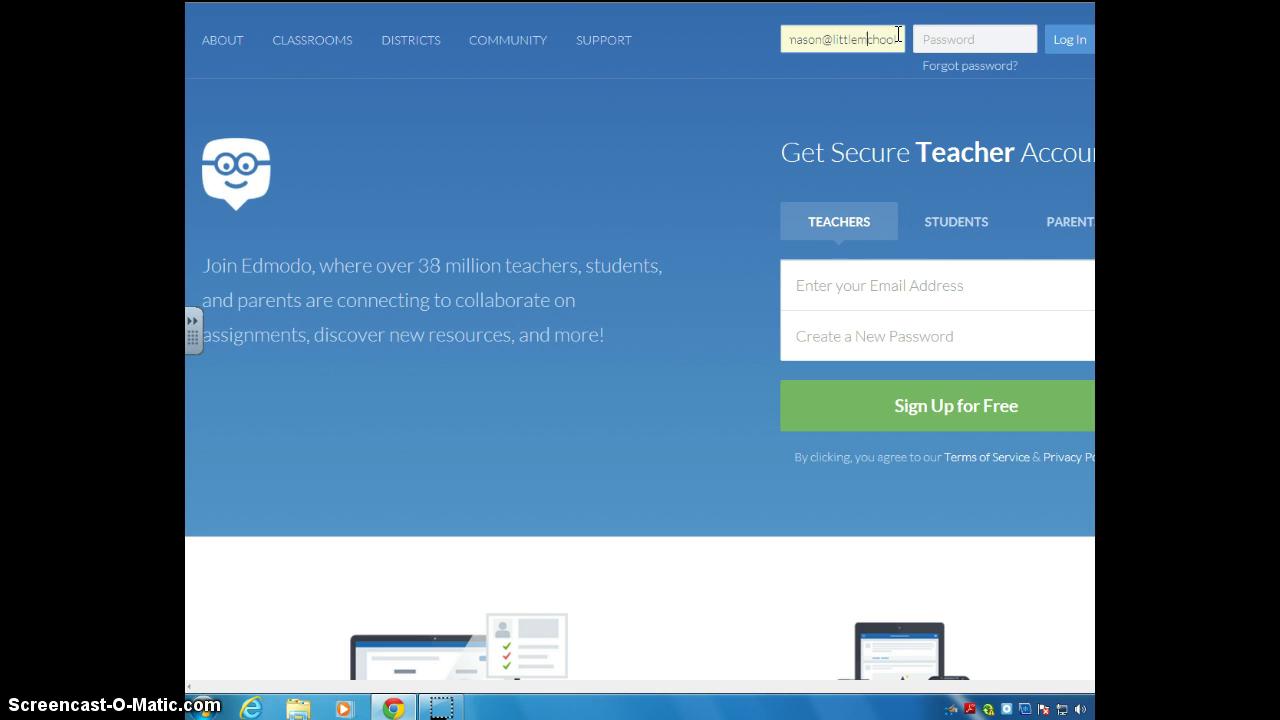
{"action": "key", "text": "BackSpace"}
{"action": "key", "text": "BackSpace"}
{"action": "key", "text": "BackSpace"}
{"action": "key", "text": "BackSpace"}
{"action": "key", "text": "BackSpace"}
{"action": "key", "text": "BackSpace"}
{"action": "key", "text": "BackSpace"}
{"action": "key", "text": "BackSpace"}
{"action": "key", "text": "BackSpace"}
{"action": "key", "text": "BackSpace"}
{"action": "key", "text": "BackSpace"}
{"action": "key", "text": "BackSpace"}
{"action": "key", "text": "BackSpace"}
{"action": "key", "text": "BackSpace"}
{"action": "key", "text": "BackSpace"}
{"action": "key", "text": "BackSpace"}
{"action": "key", "text": "BackSpace"}
{"action": "key", "text": "BackSpace"}
{"action": "key", "text": "BackSpace"}
{"action": "key", "text": "BackSpace"}
{"action": "key", "text": "BackSpace"}
{"action": "key", "text": "BackSpace"}
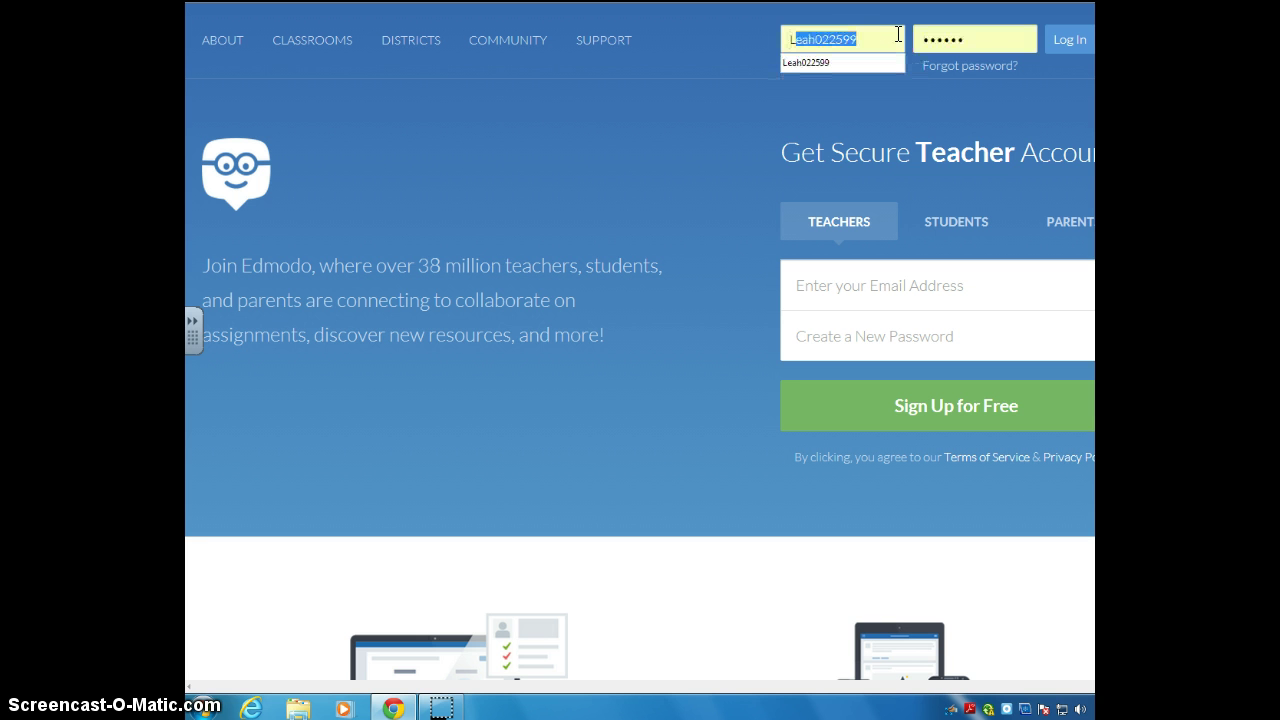
{"action": "key", "text": "Return"}
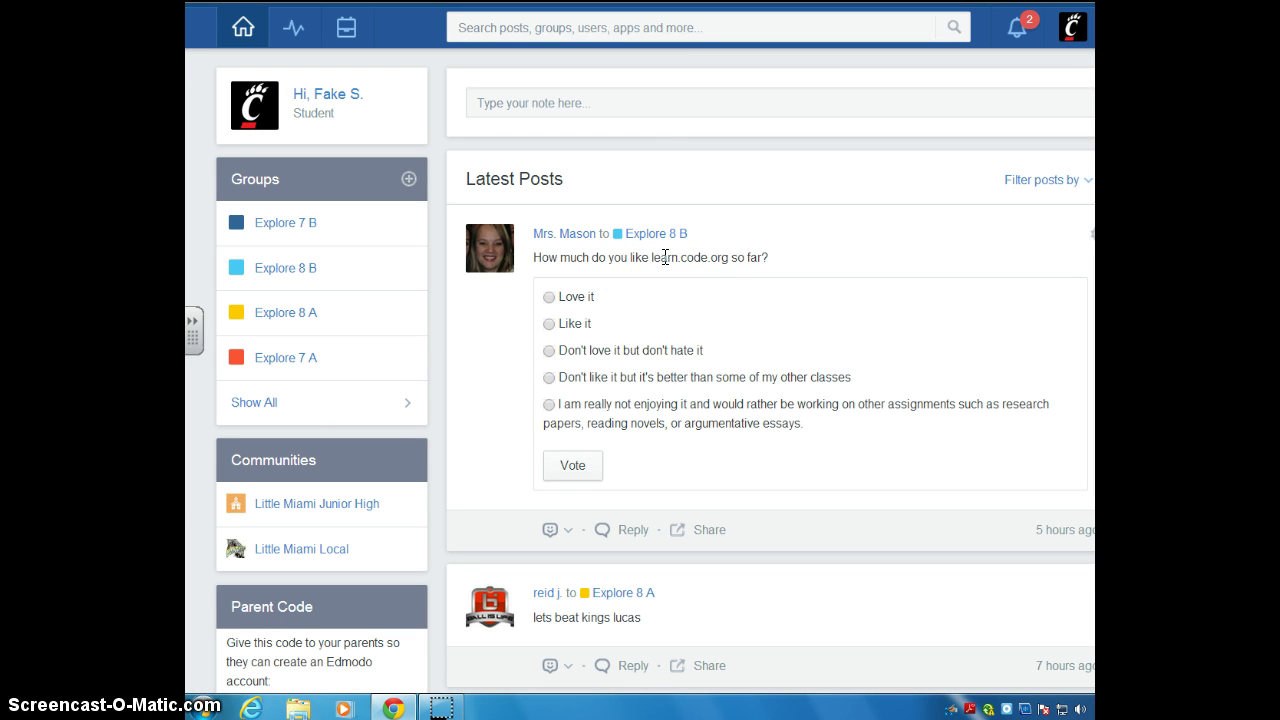
Step: In Explore 7 A, turn in the M&M Google Spreadsheet Assignment with the pasted share link attached
{"action": "left_click", "coordinate": [316, 361]}
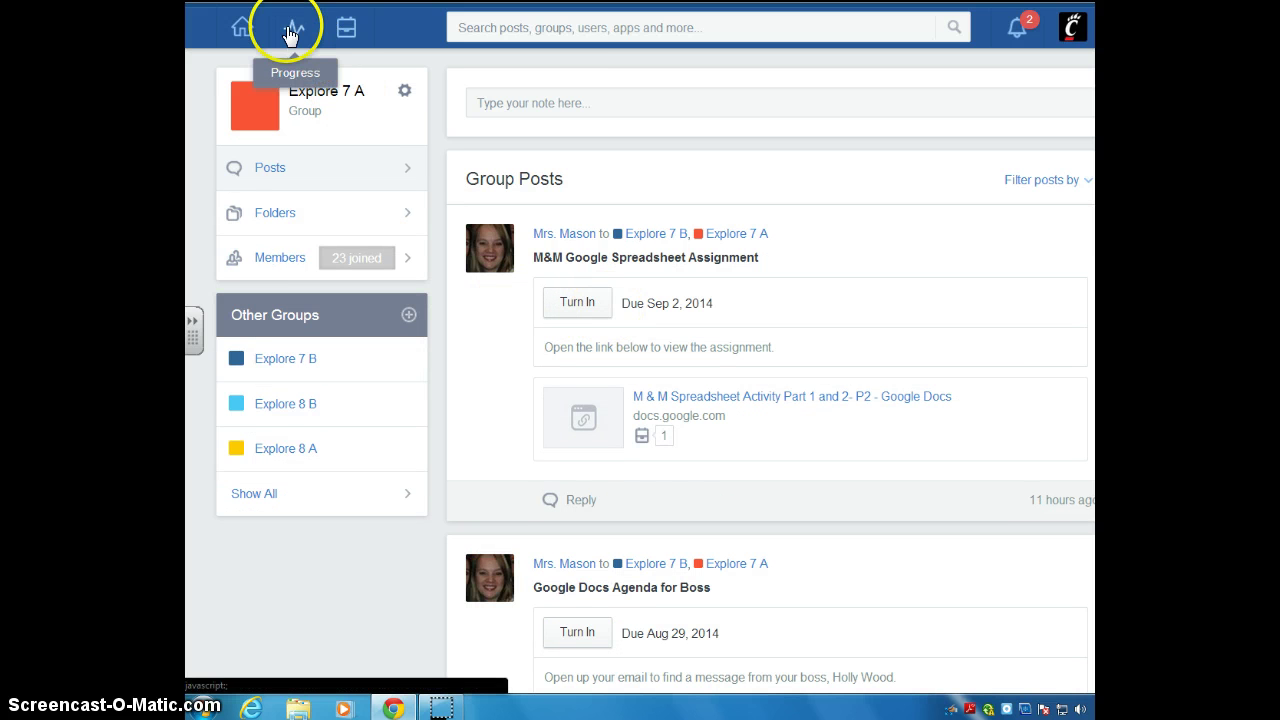
{"action": "left_click", "coordinate": [587, 309]}
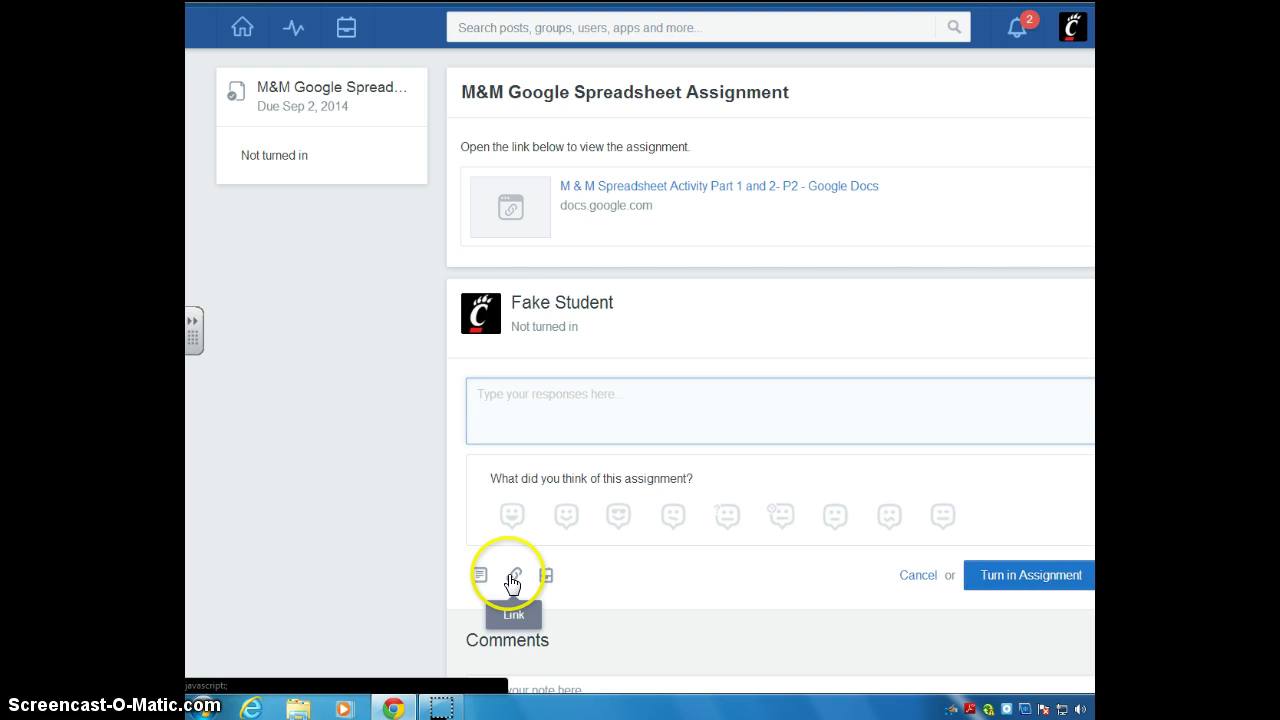
{"action": "left_click", "coordinate": [512, 577]}
{"action": "left_click", "coordinate": [726, 330]}
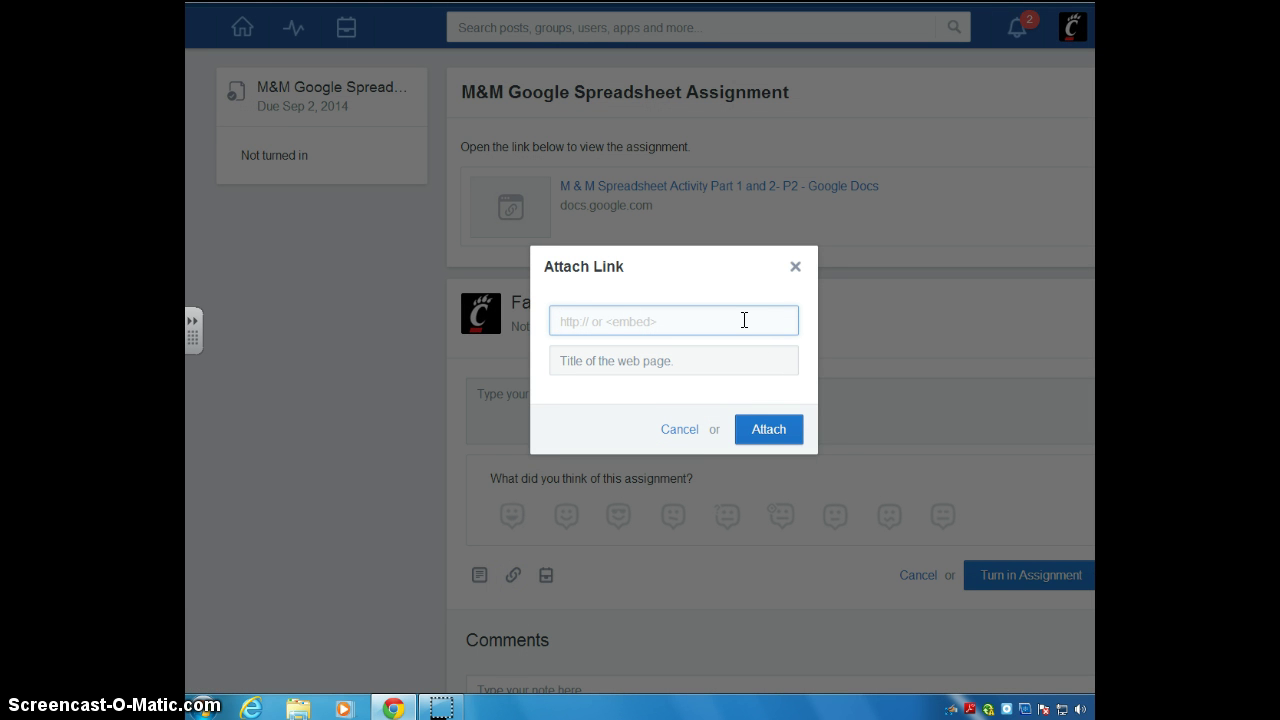
{"action": "key", "text": "ctrl+v"}
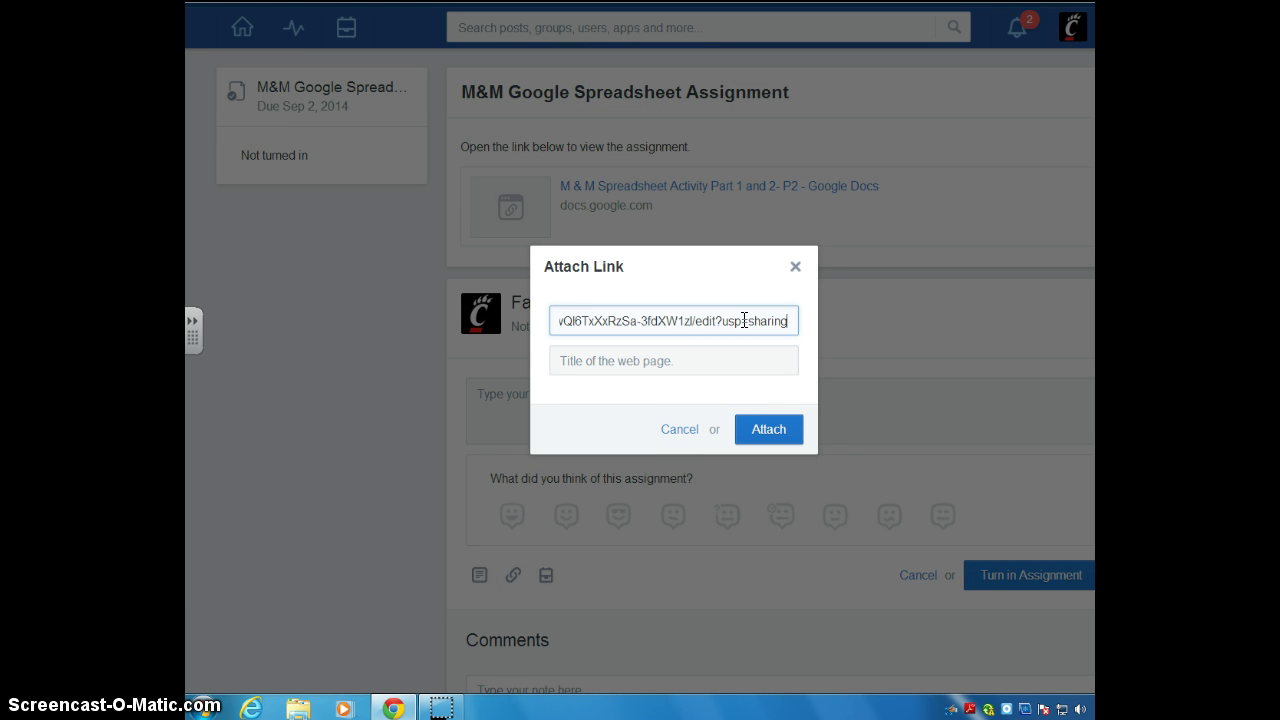
{"action": "left_click", "coordinate": [758, 428]}
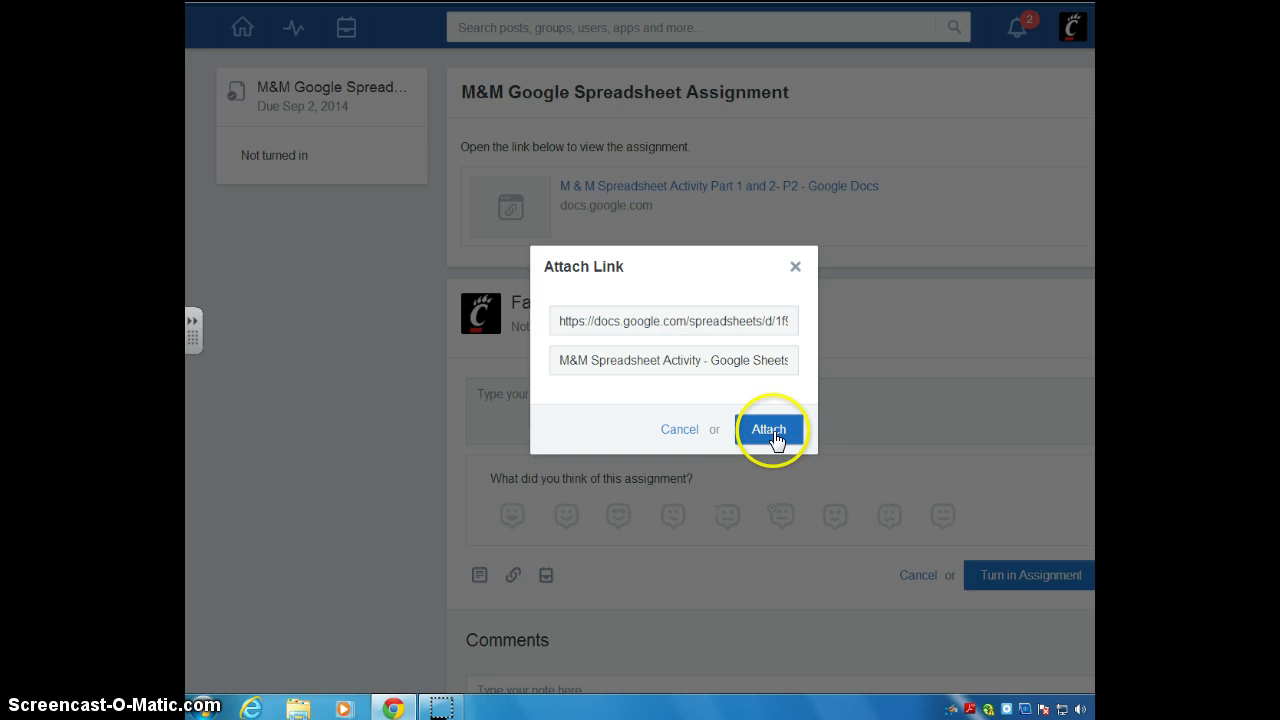
{"action": "left_click", "coordinate": [770, 445]}
{"action": "scroll", "coordinate": [846, 514], "scroll_direction": "down", "scroll_amount": 1}
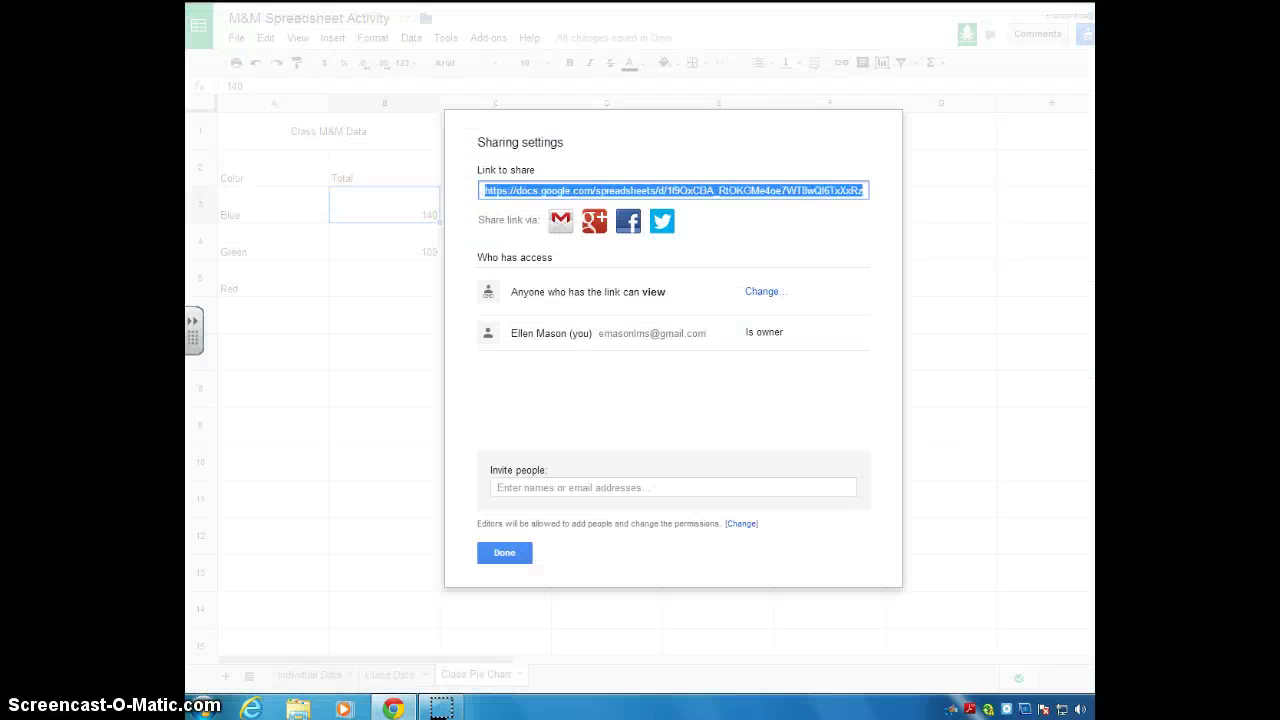
Step: Close the sharing settings and view the Class Data, Individual Data and Class Pie Chart sheets, ending on Class Data
{"action": "left_click", "coordinate": [504, 554]}
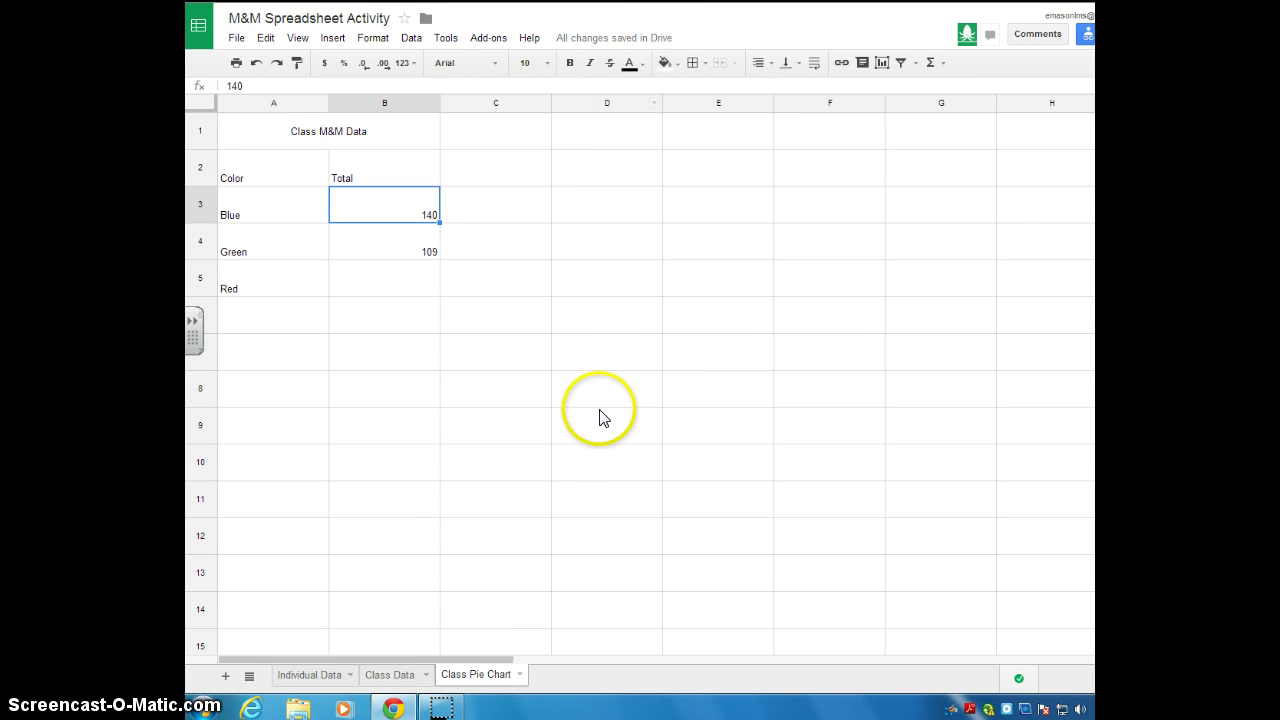
{"action": "left_click", "coordinate": [385, 672]}
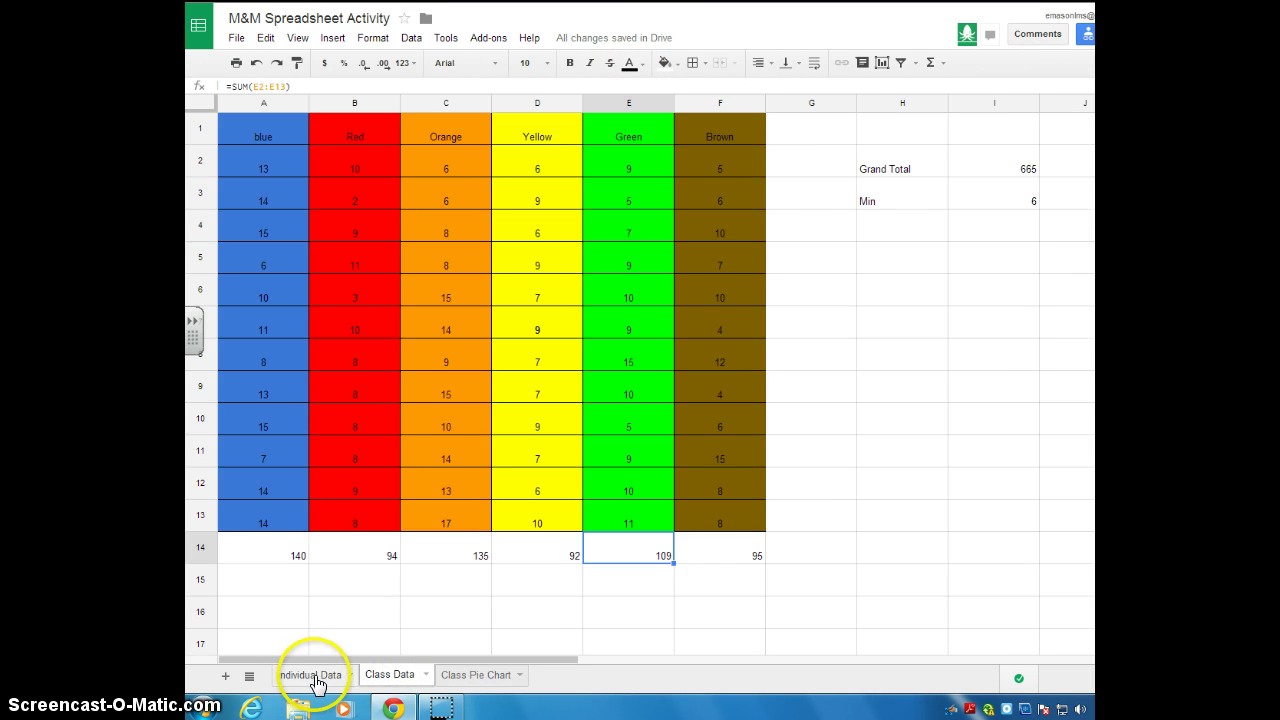
{"action": "left_click", "coordinate": [316, 676]}
{"action": "left_click", "coordinate": [320, 677]}
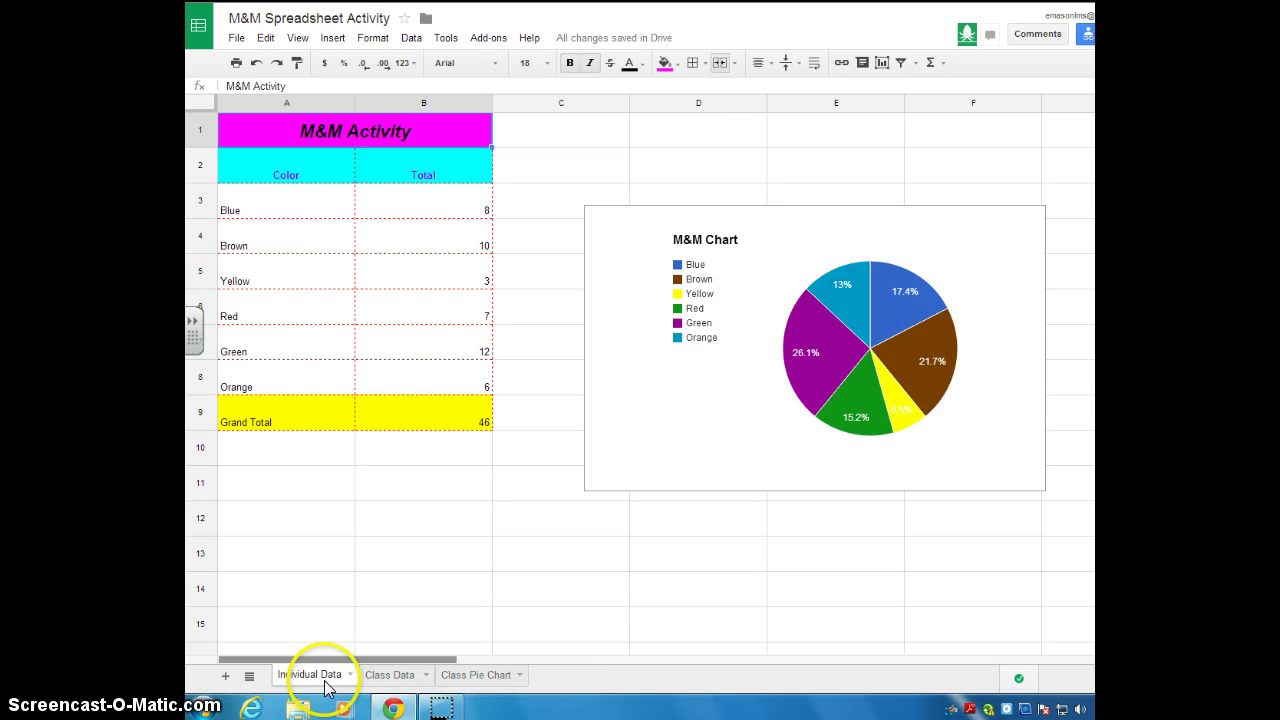
{"action": "left_click", "coordinate": [447, 684]}
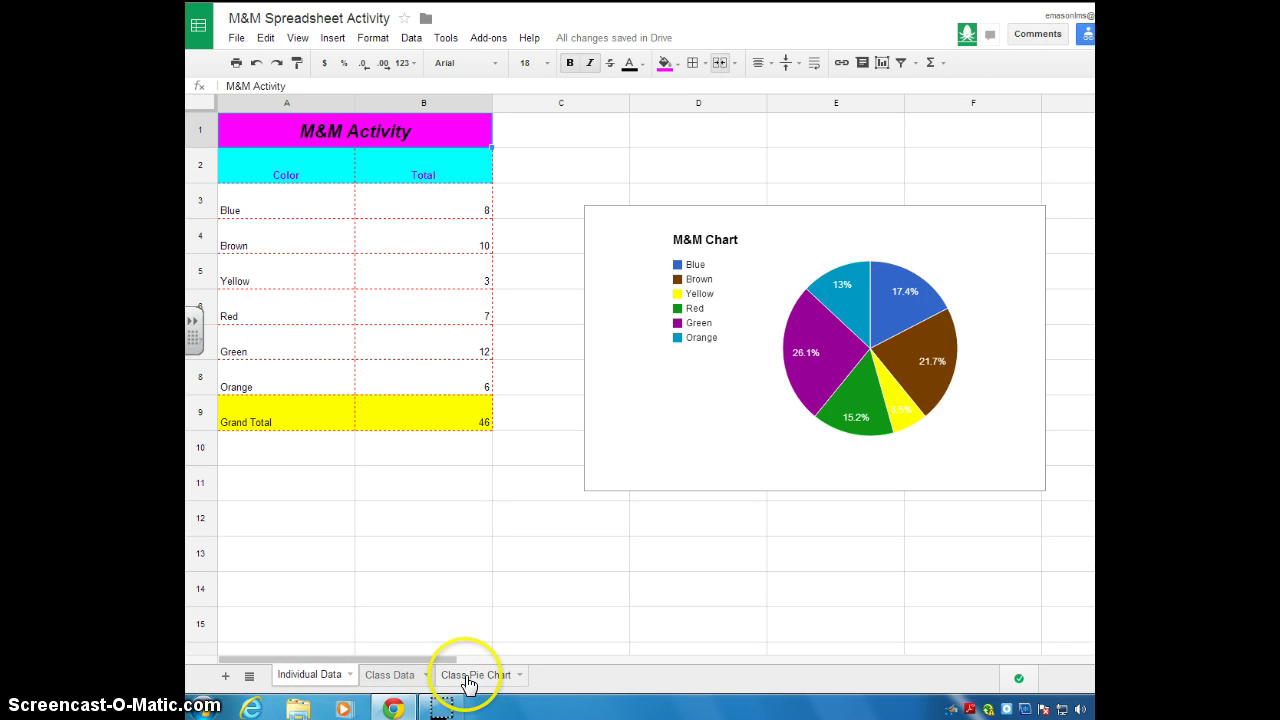
{"action": "left_click", "coordinate": [466, 677]}
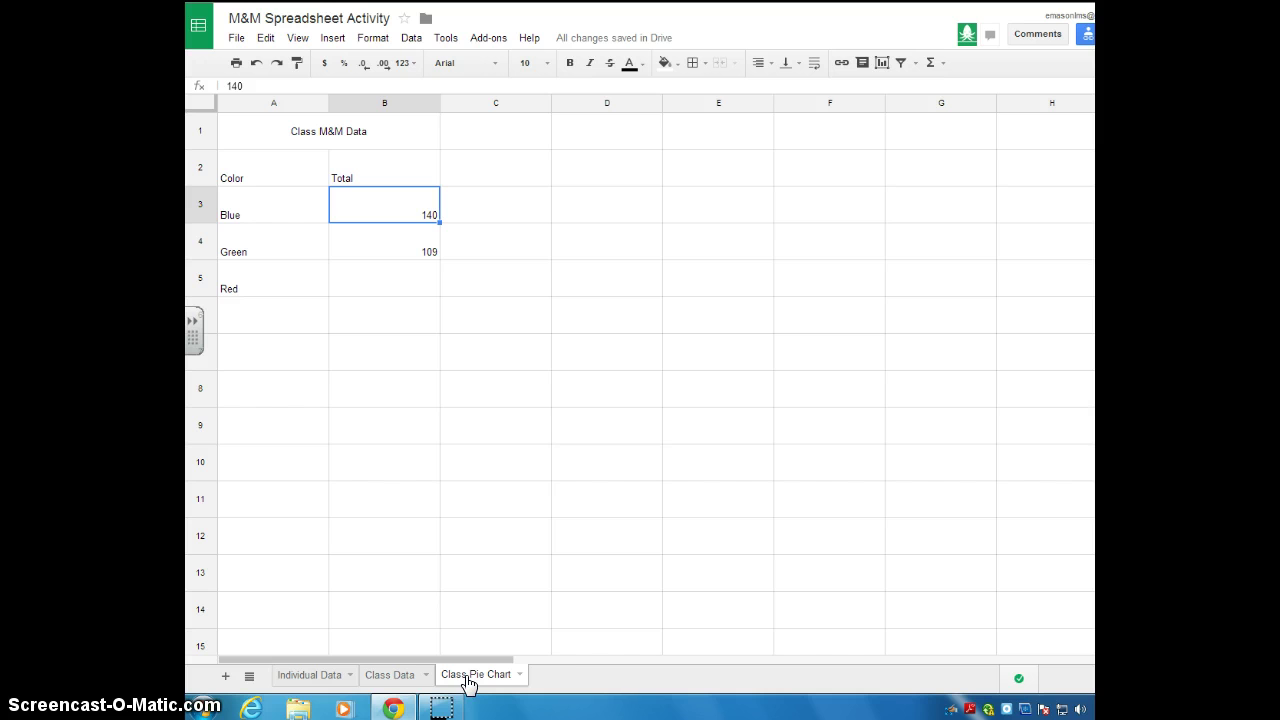
{"action": "left_click", "coordinate": [392, 676]}
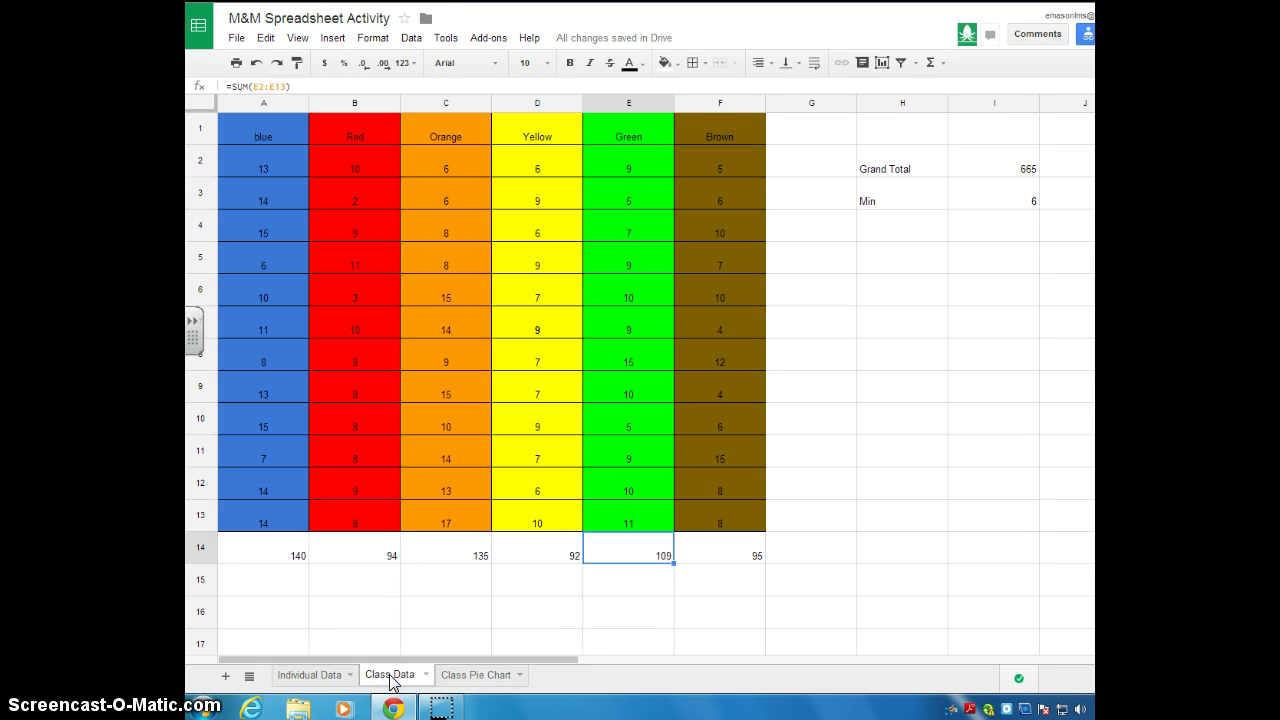